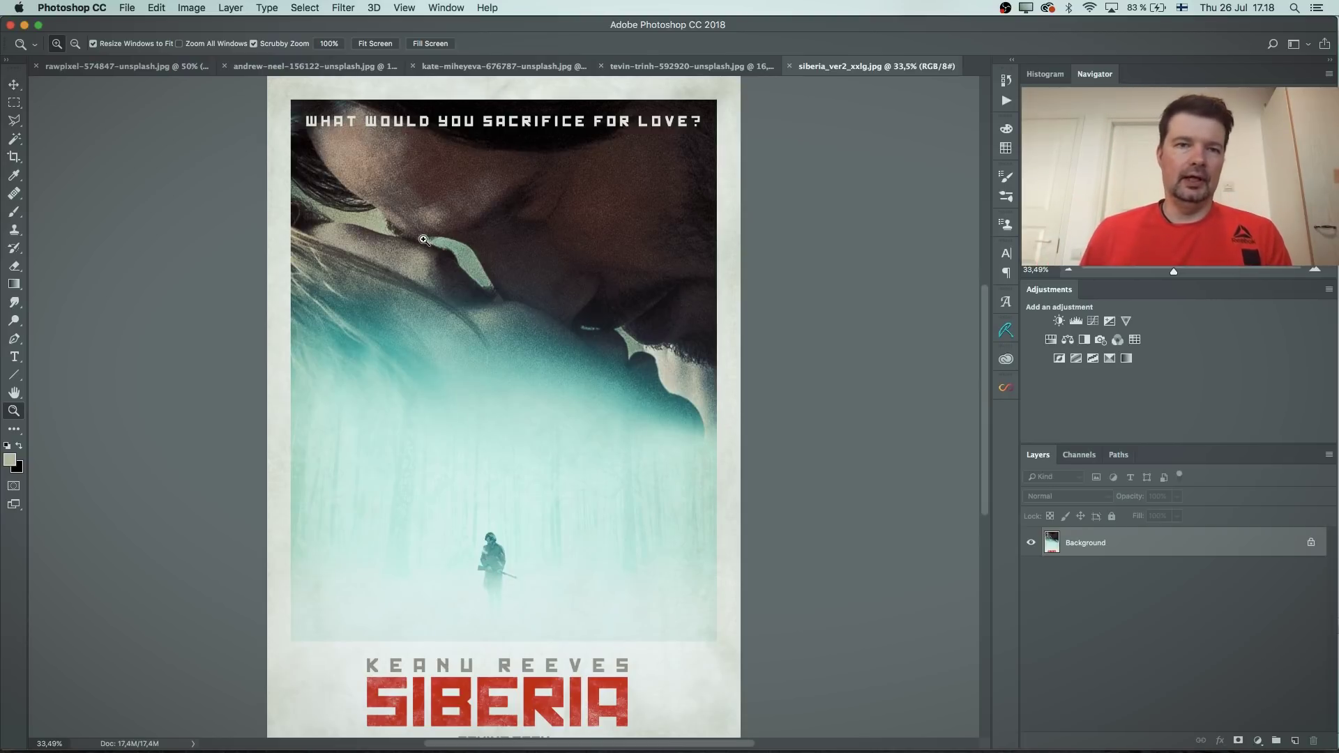
# Step: Widen the canvas to 4050 px anchored middle-left, leaving black space right of the poster
pyautogui.moveTo(423, 241); pyautogui.dragTo(323, 120)
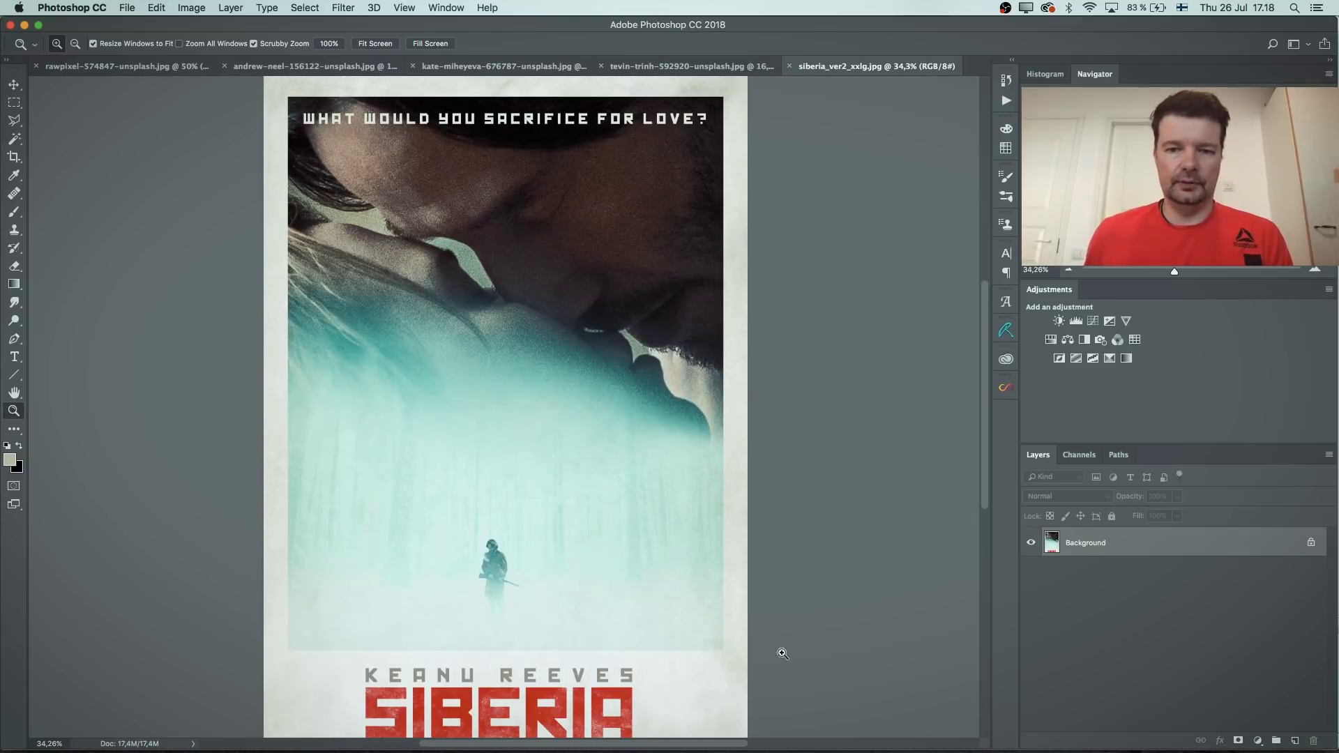
pyautogui.moveTo(254, 217); pyautogui.dragTo(288, 261)
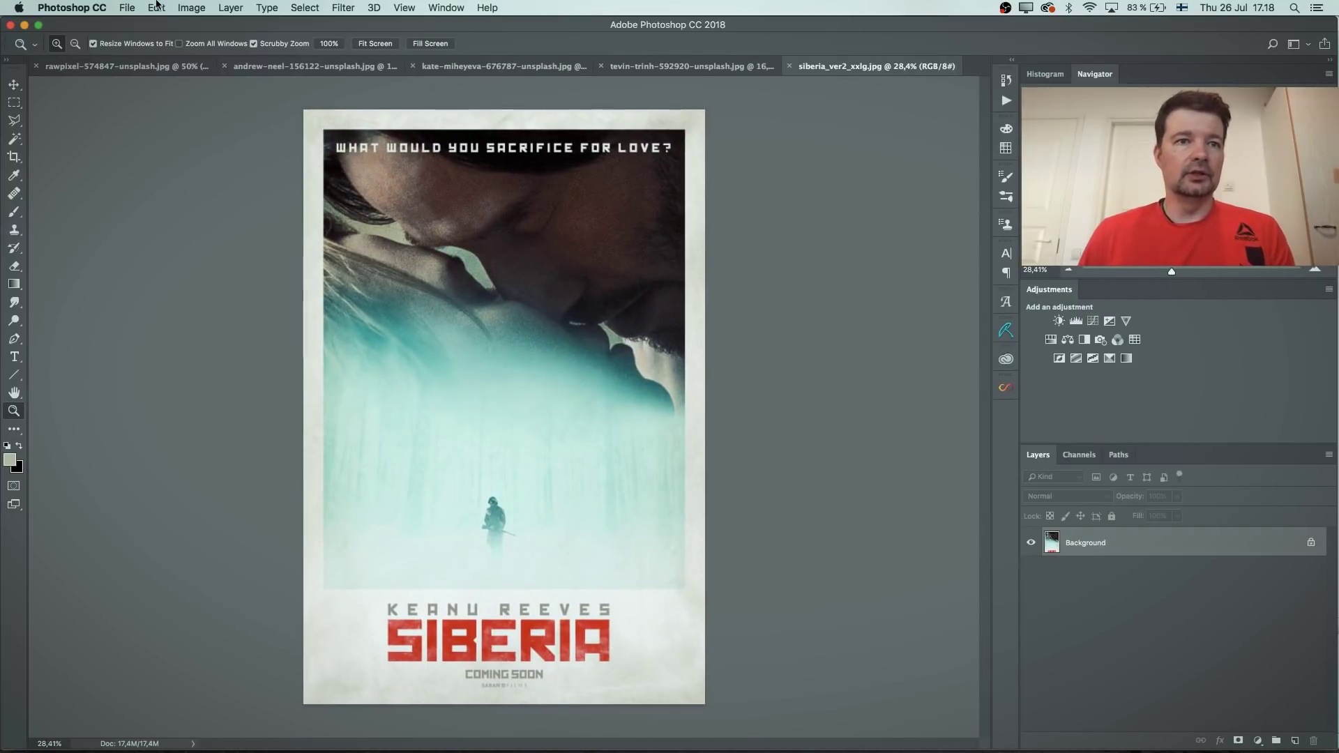
pyautogui.click(190, 9)
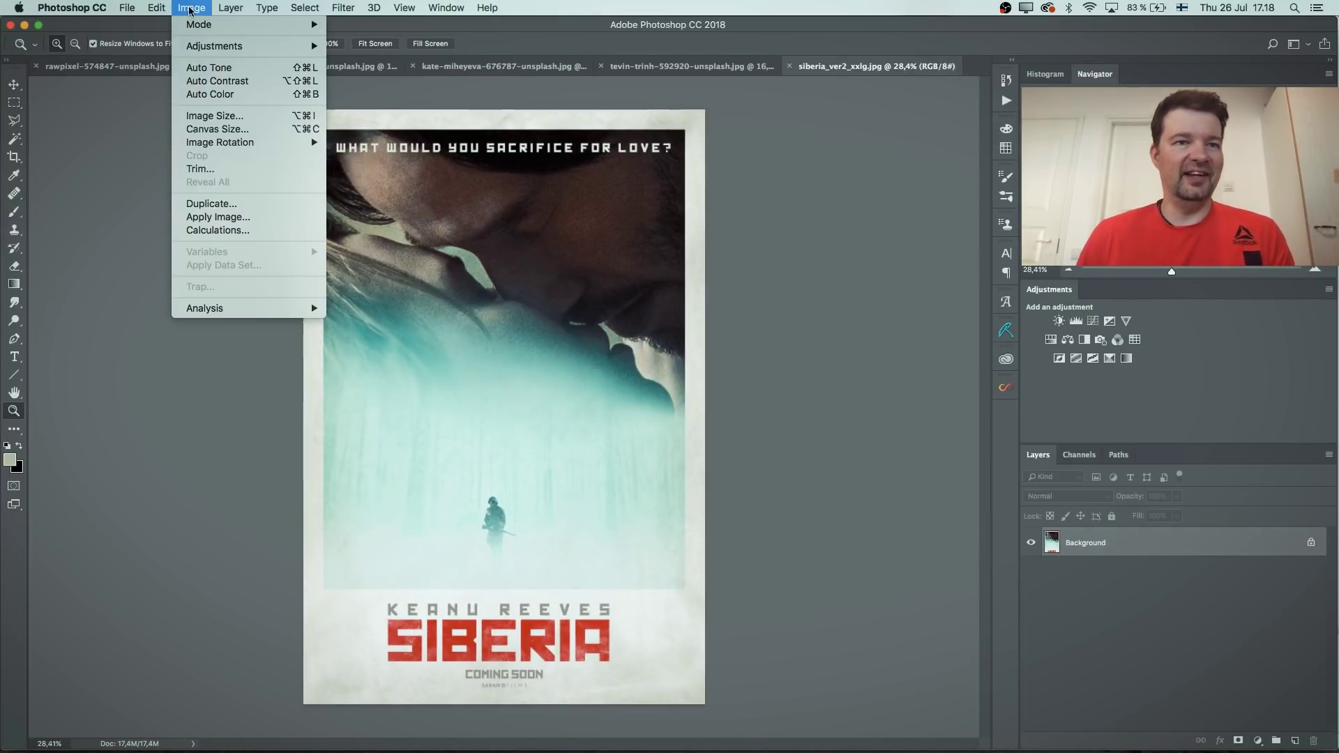
pyautogui.click(230, 131)
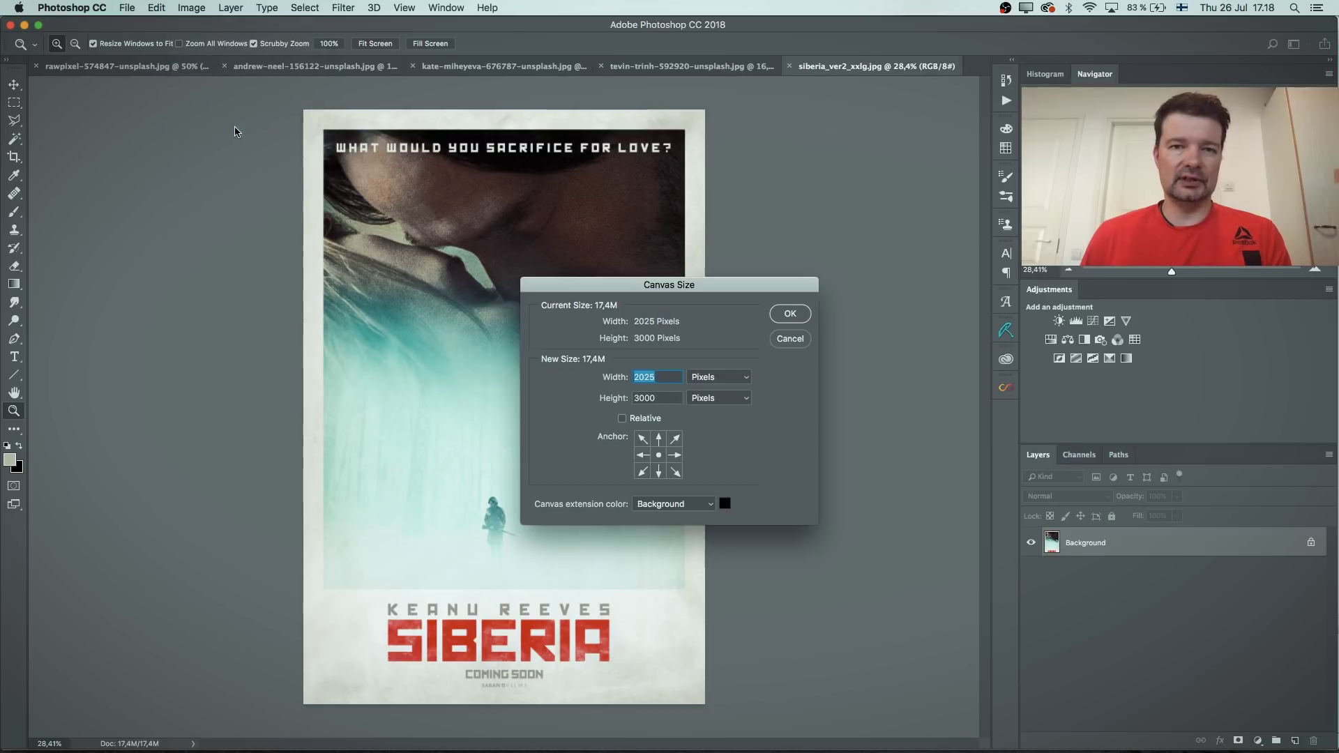
pyautogui.click(646, 454)
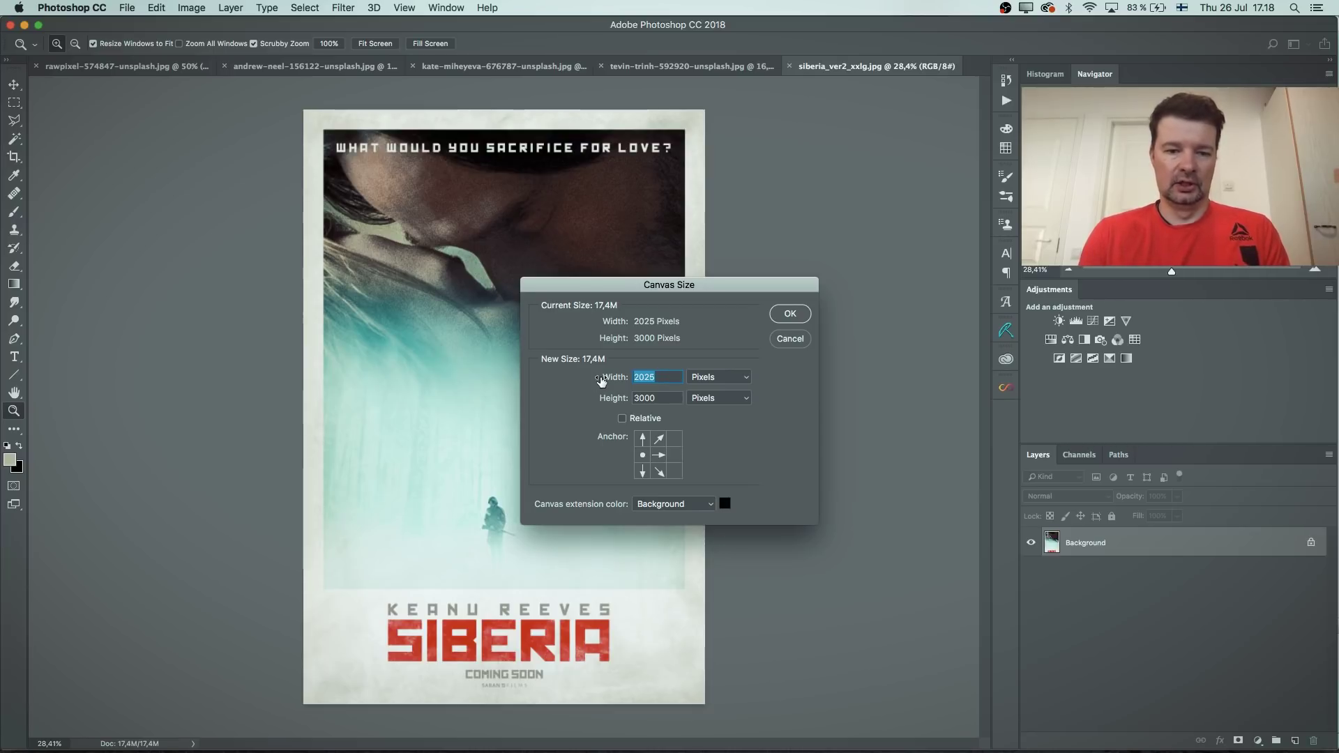
pyautogui.write('4050')
pyautogui.press('Return')
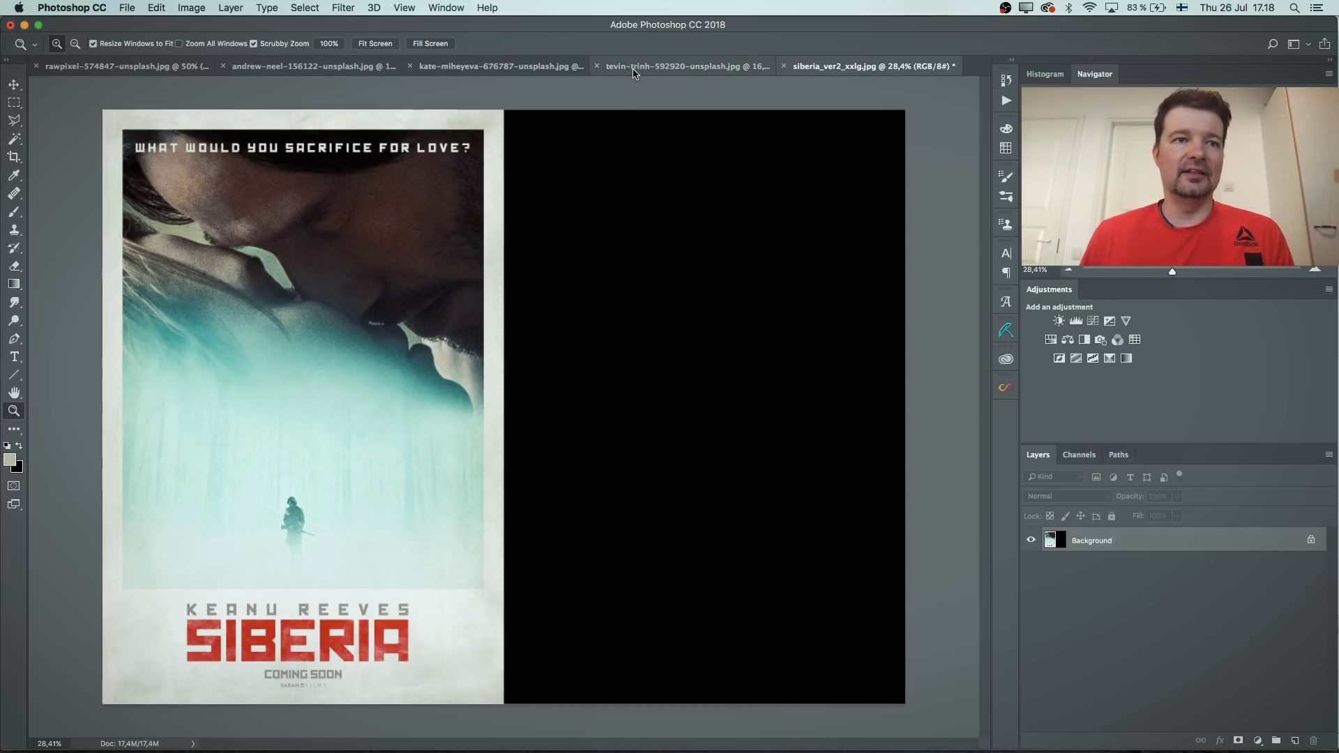
# Step: Select all of the rawpixel grunge texture and copy it
pyautogui.click(697, 74)
pyautogui.click(482, 74)
pyautogui.click(279, 74)
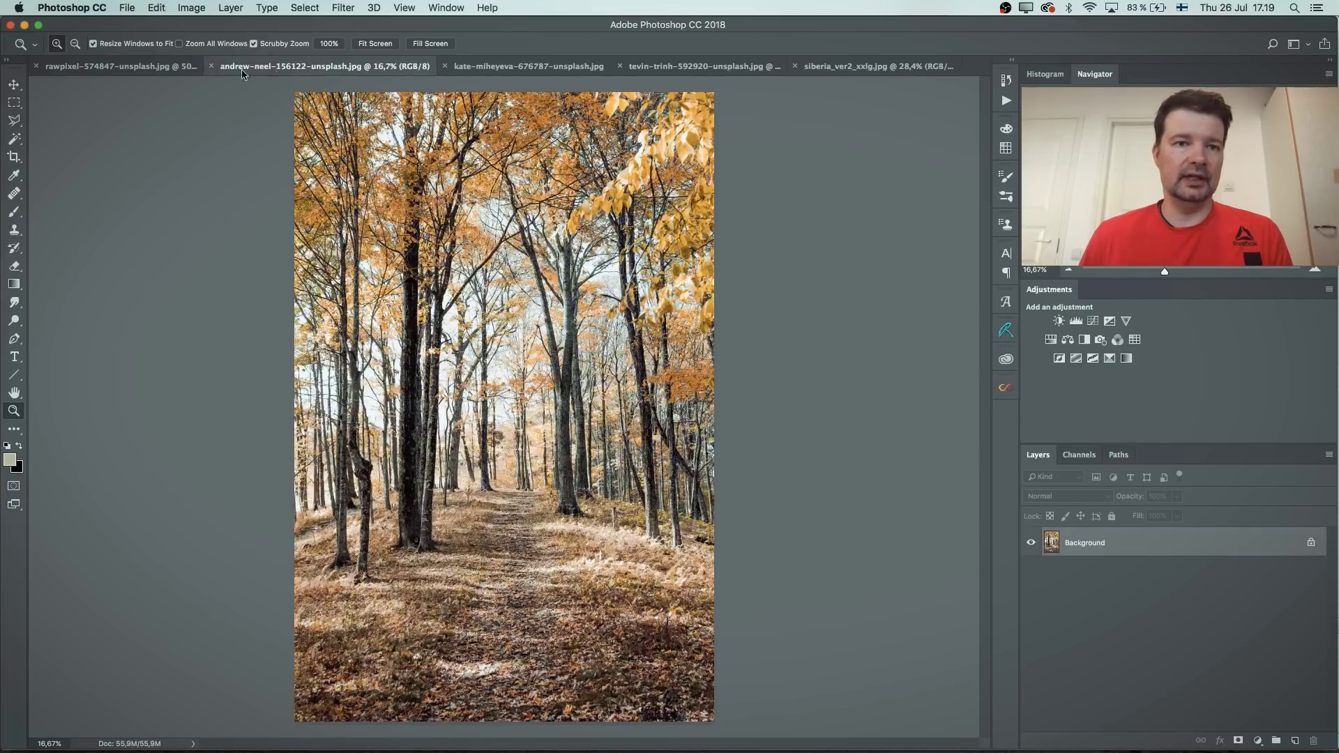
pyautogui.click(145, 70)
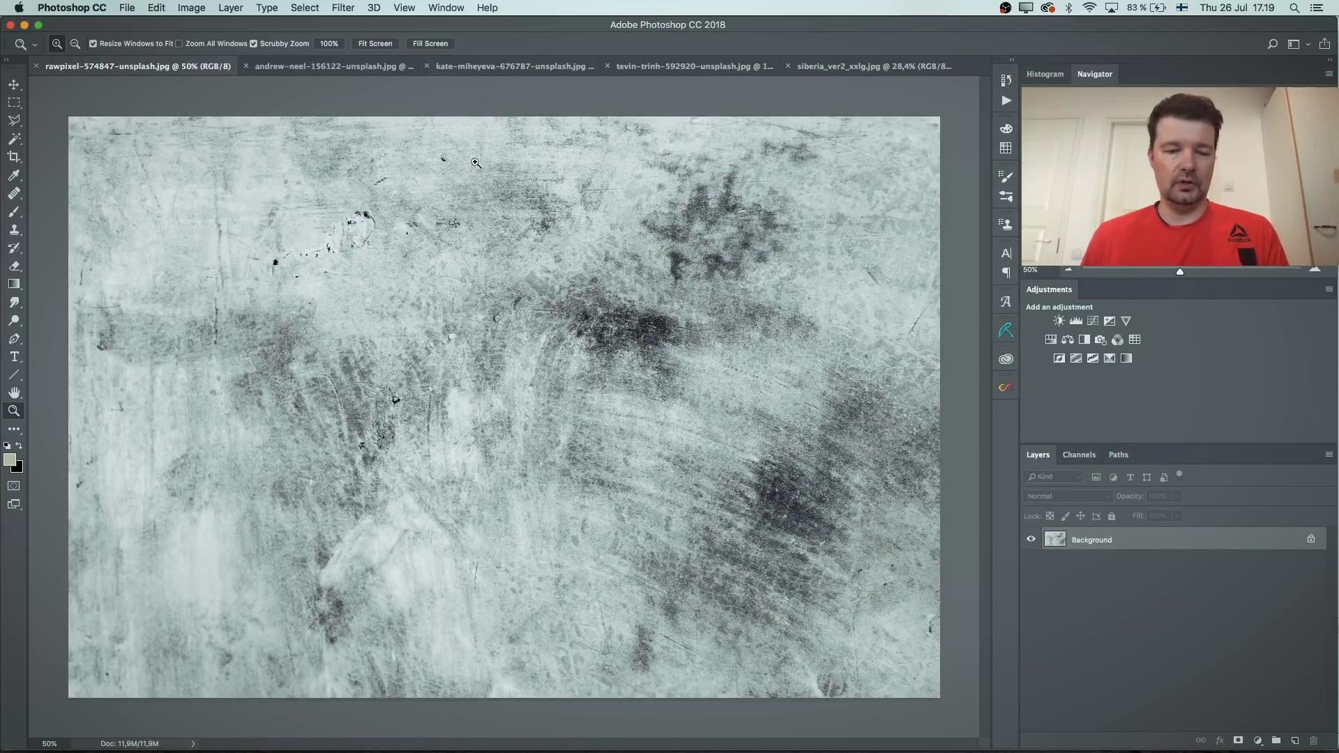
pyautogui.press('super+a')
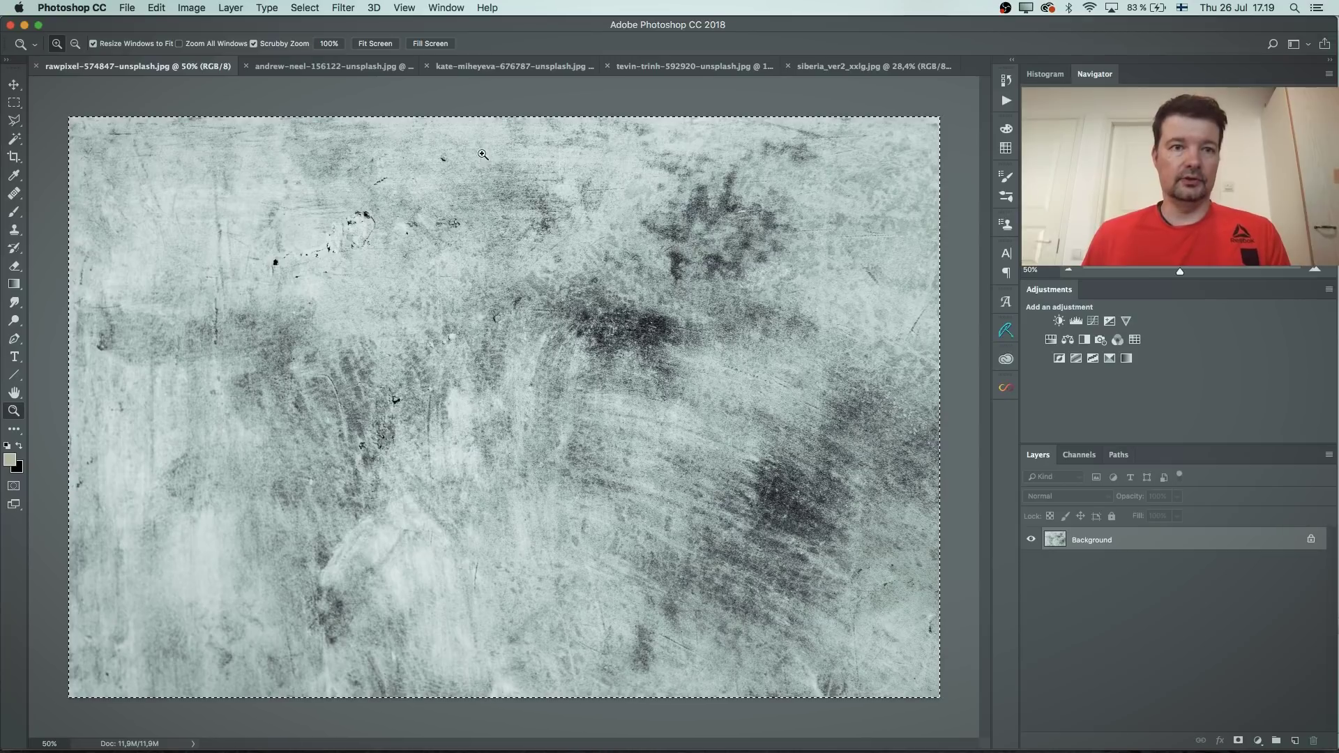
pyautogui.click(843, 70)
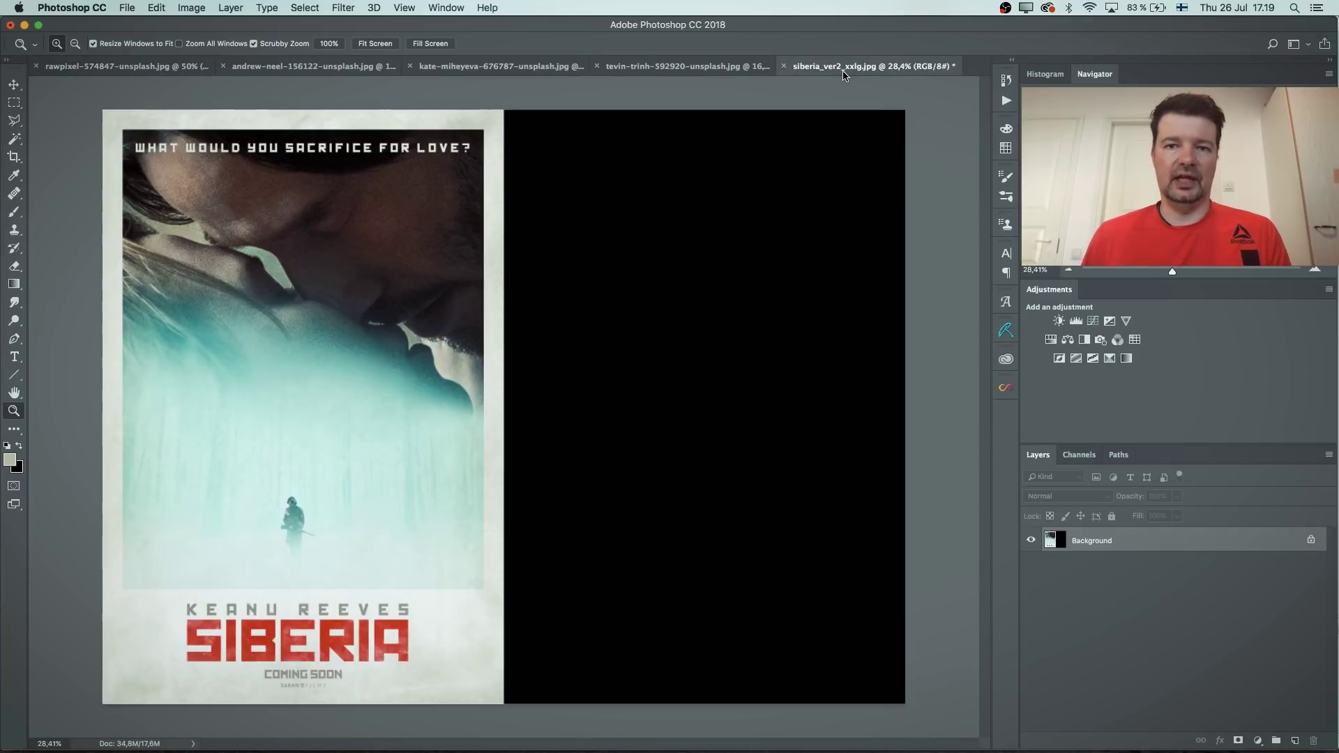
# Step: Paste the texture into siberia_ver2, rotate it 90°, and enlarge it over the right half
pyautogui.press('super+v')
pyautogui.press('super+t')
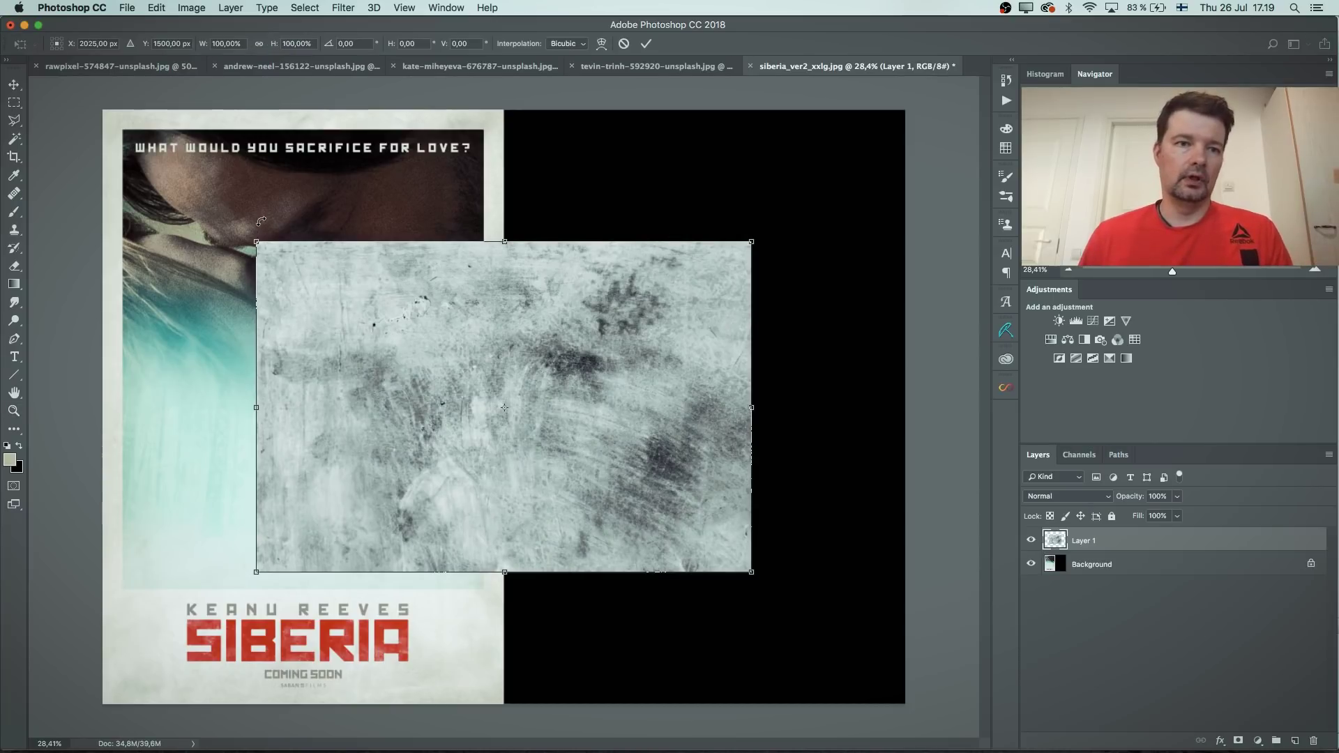
pyautogui.moveTo(259, 224); pyautogui.dragTo(702, 146)
pyautogui.moveTo(489, 331); pyautogui.dragTo(653, 272)
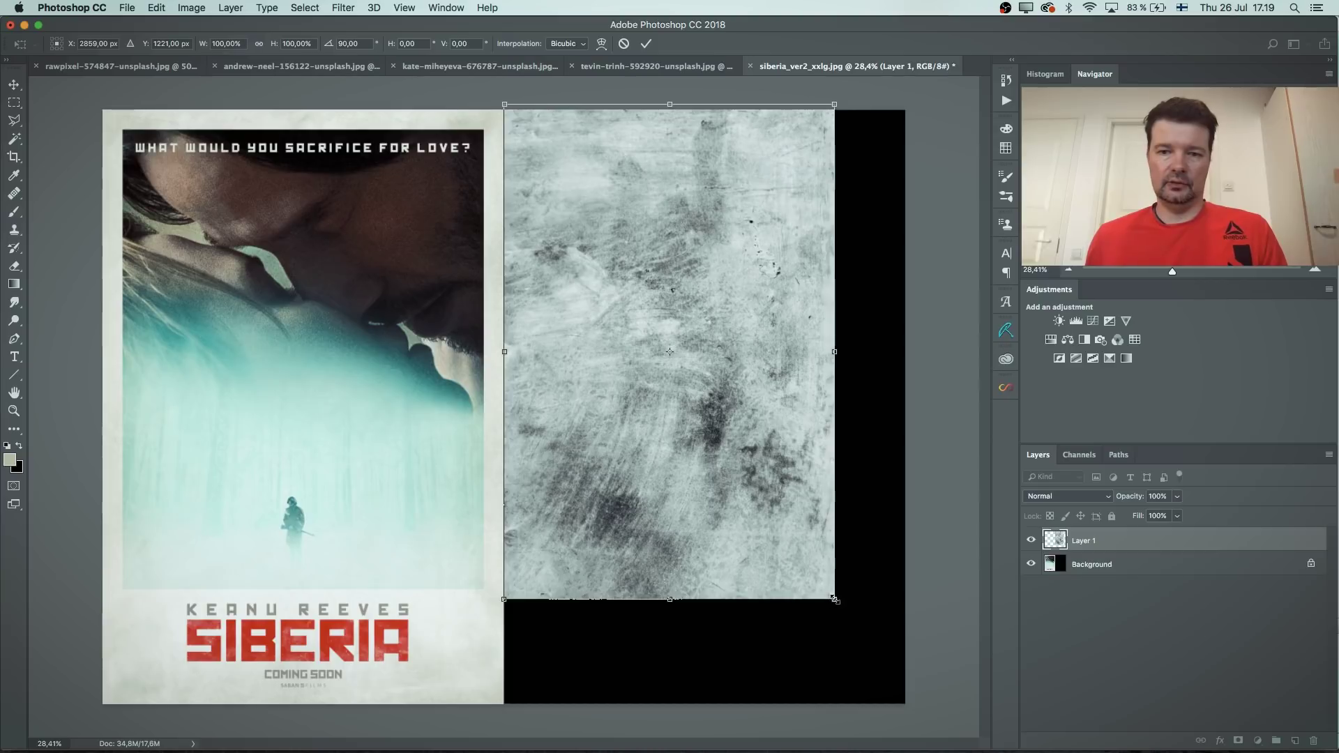
pyautogui.moveTo(835, 599); pyautogui.dragTo(924, 696)
pyautogui.press('Return')
pyautogui.press('z')
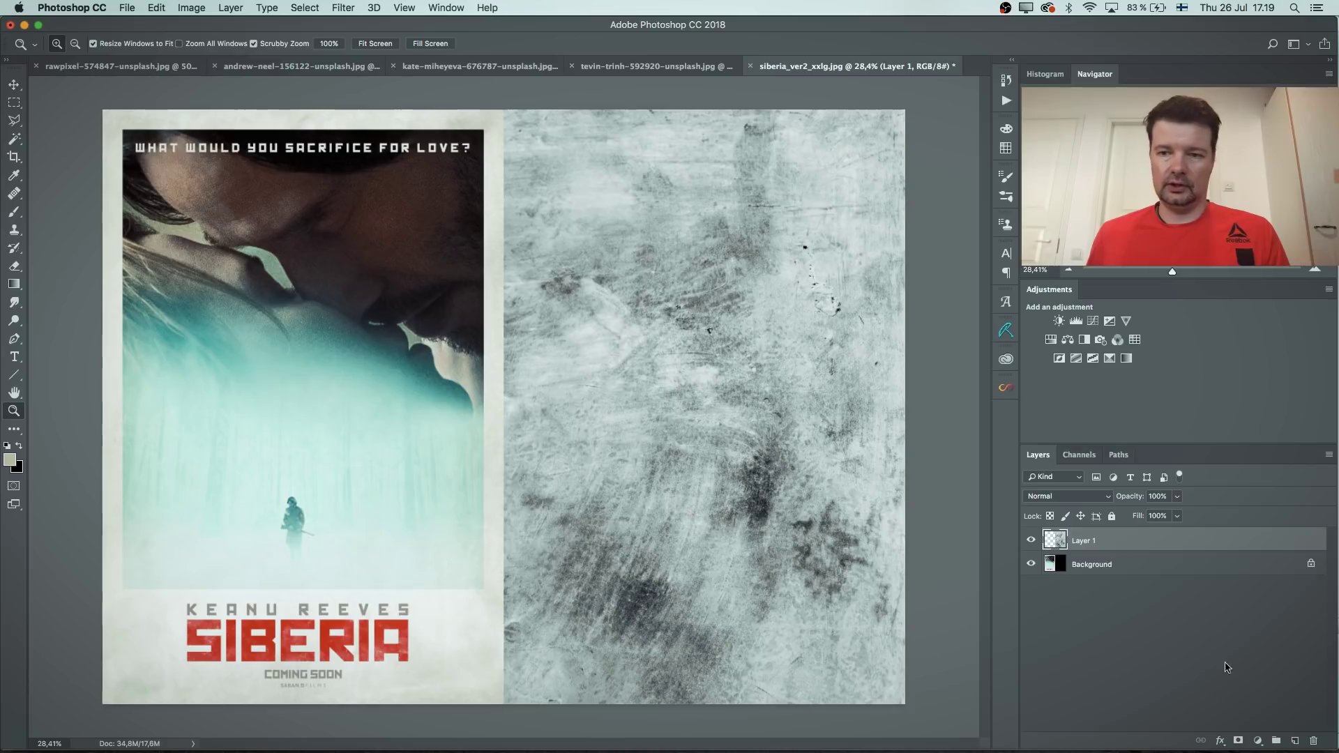
# Step: Add a colorized Hue/Saturation layer clipped to Layer 1: Hue 43, Saturation 19, Lightness +49
pyautogui.click(1258, 740)
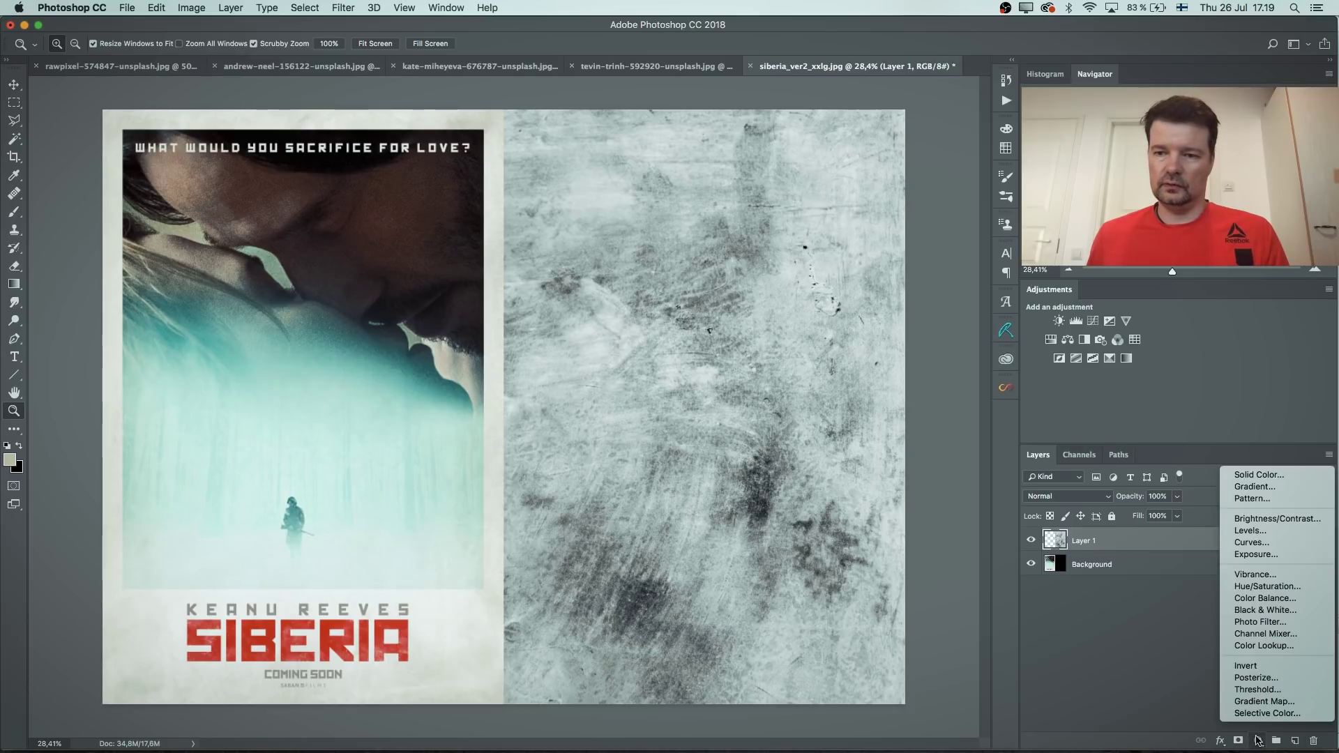
pyautogui.click(1288, 588)
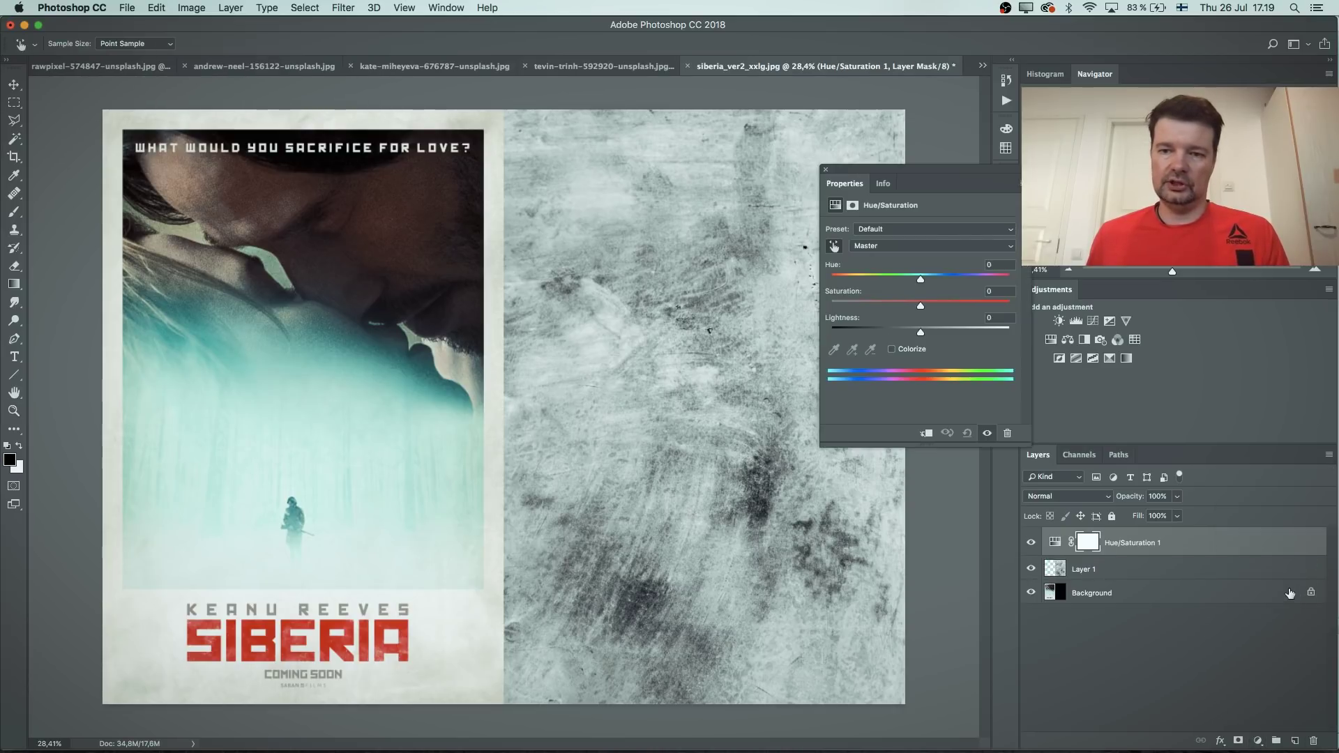
pyautogui.click(904, 351)
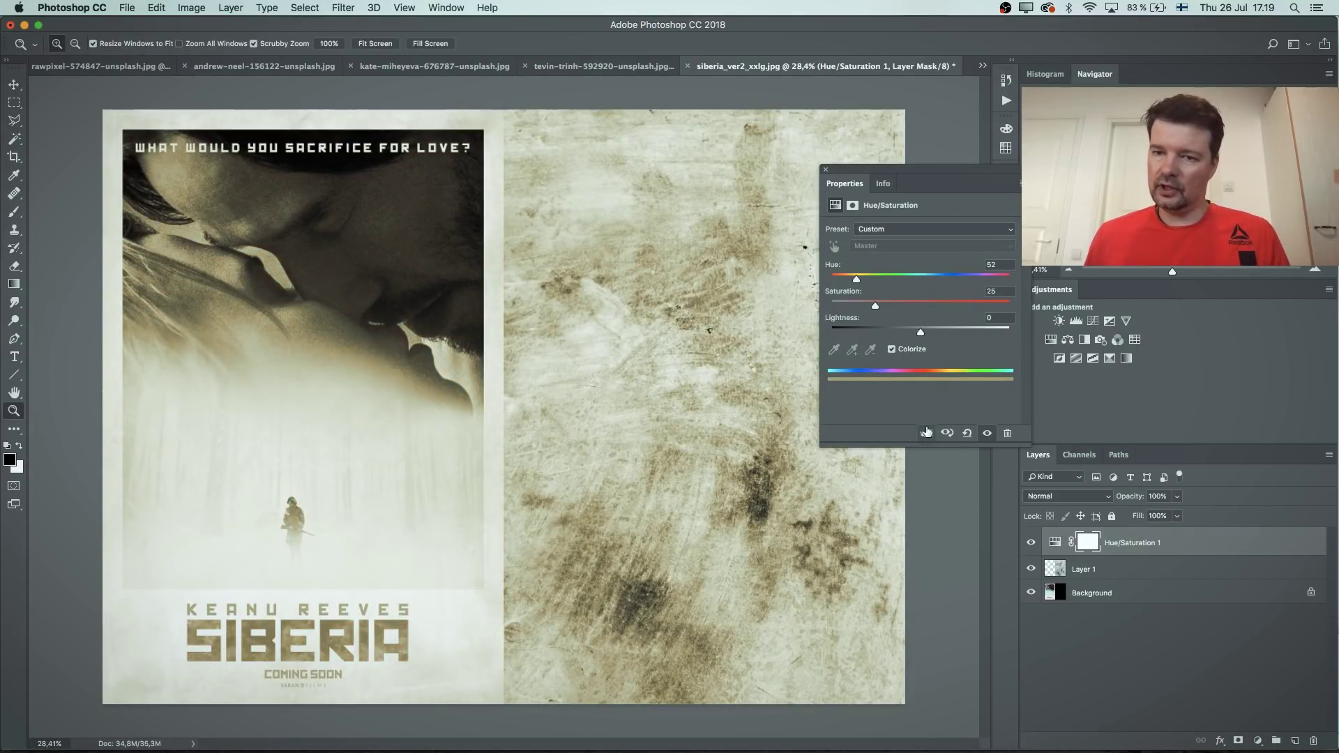
pyautogui.click(926, 435)
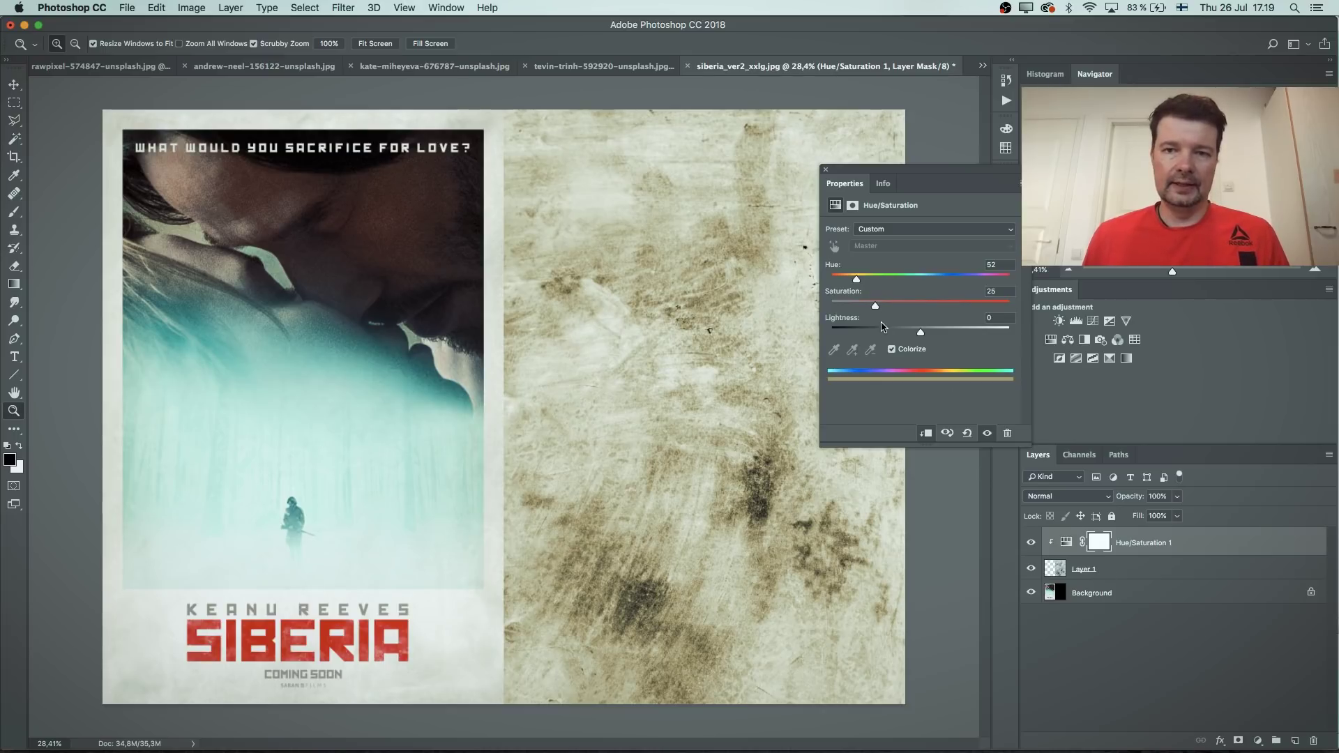
pyautogui.moveTo(857, 279); pyautogui.dragTo(968, 333)
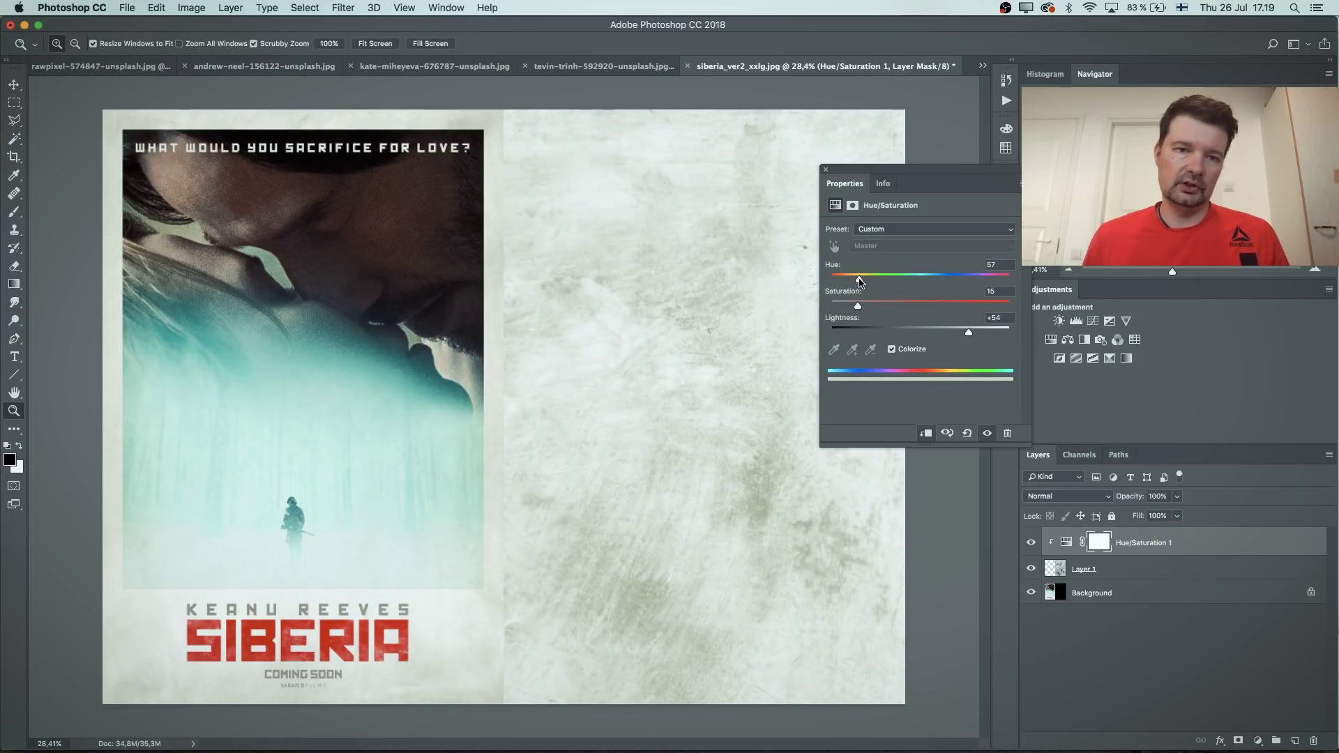
pyautogui.moveTo(969, 333); pyautogui.dragTo(968, 336)
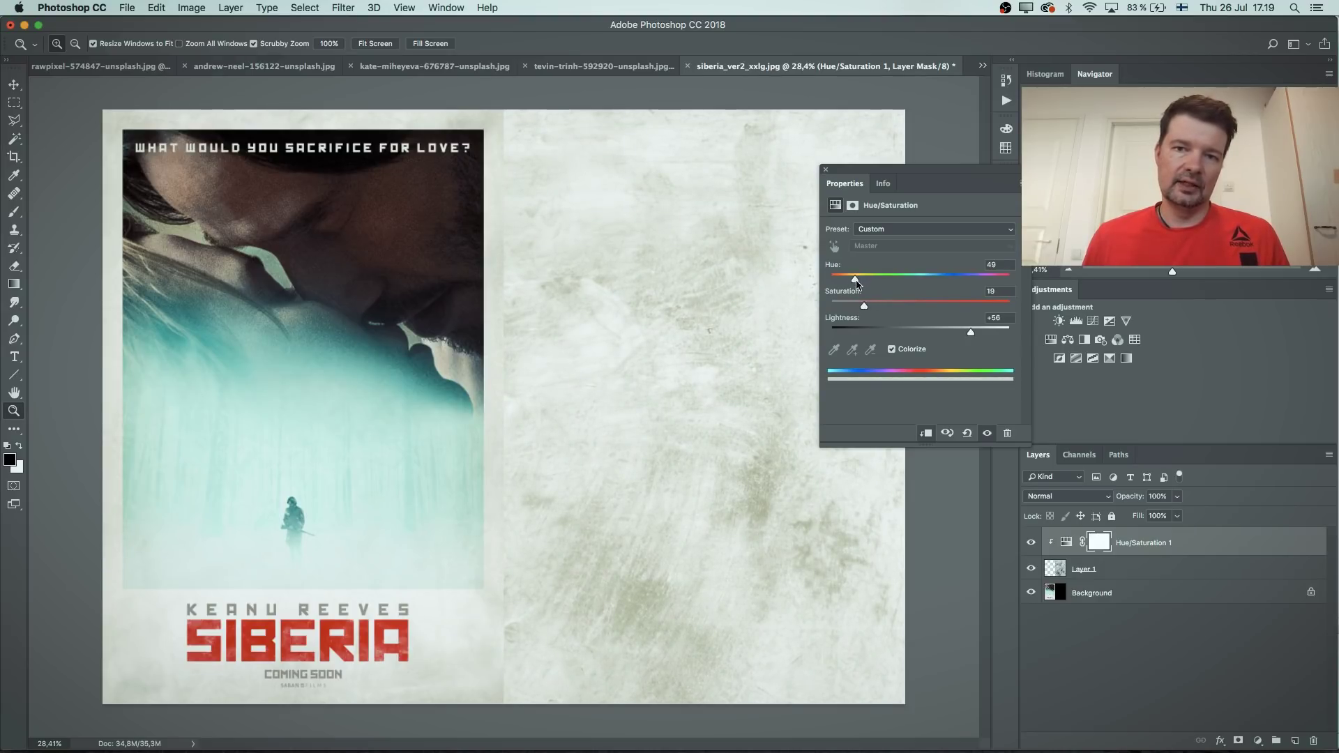
pyautogui.moveTo(857, 280); pyautogui.dragTo(852, 280)
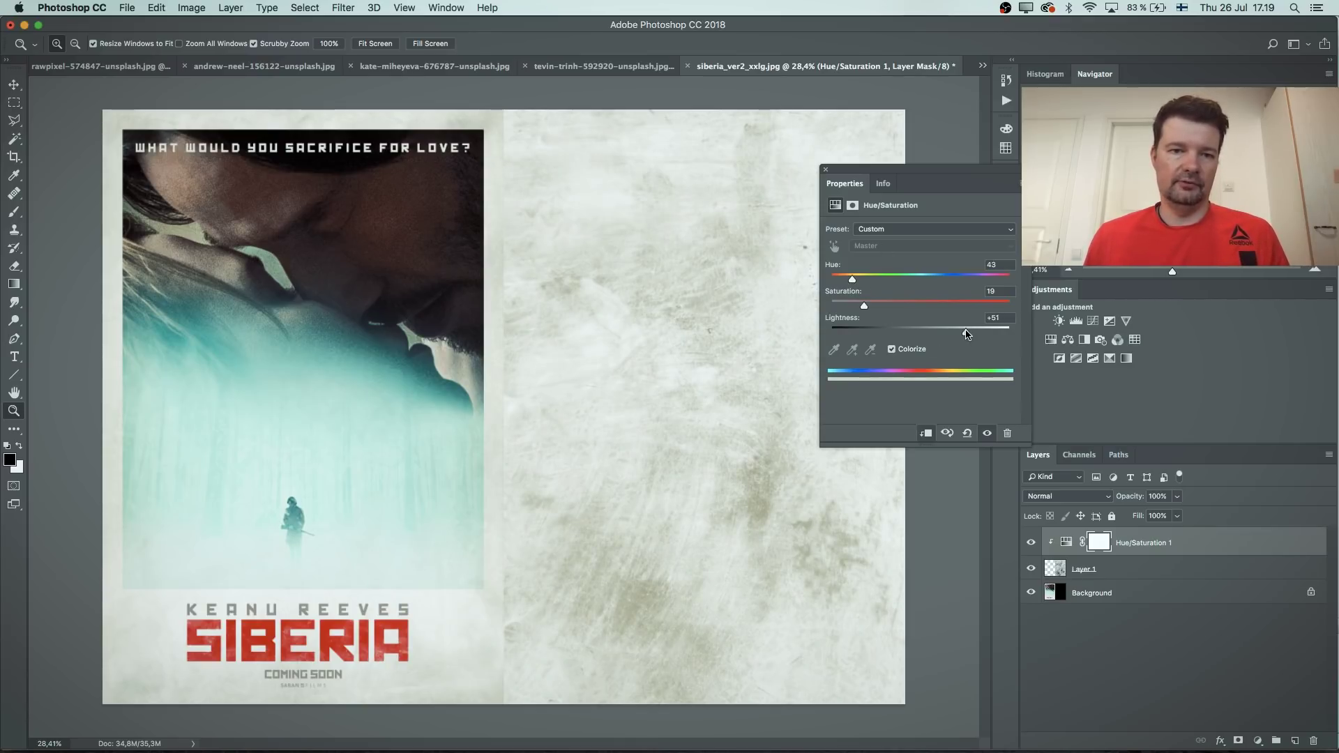
pyautogui.moveTo(967, 334); pyautogui.dragTo(962, 334)
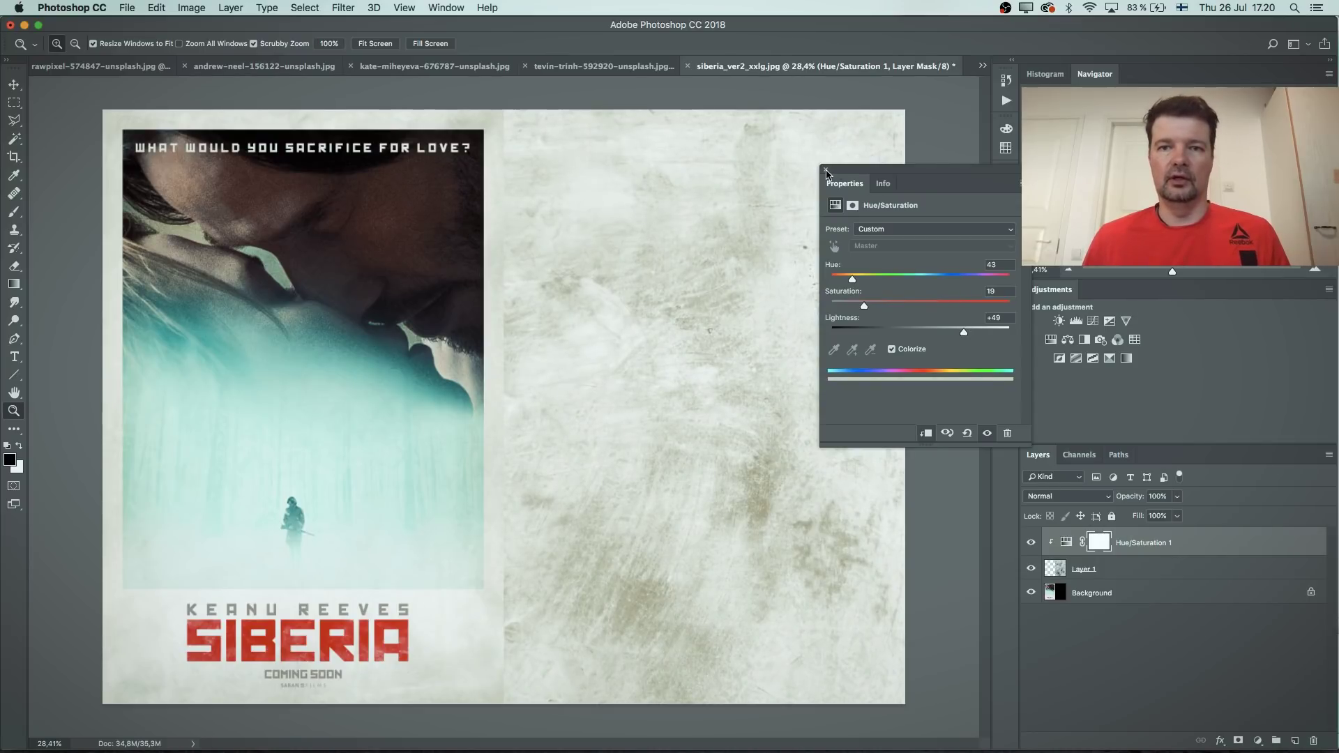
pyautogui.click(826, 169)
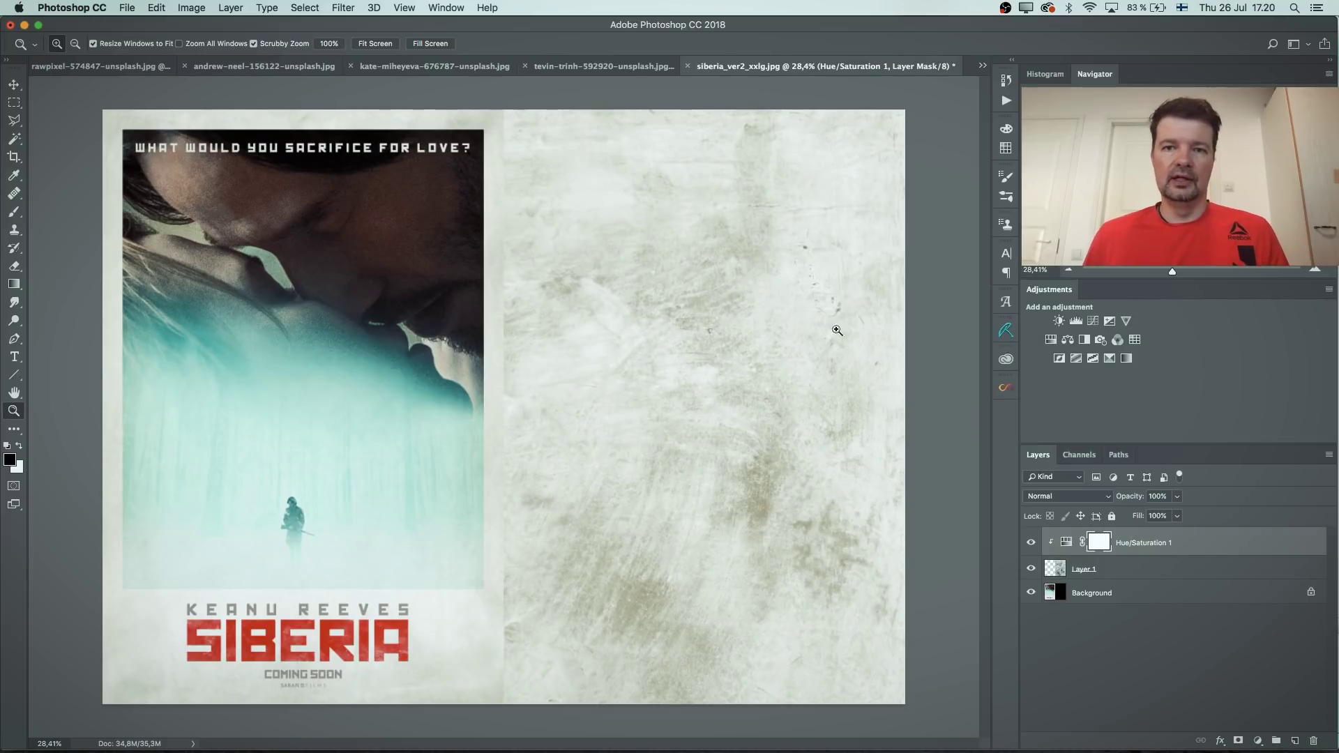
# Step: Copy the whole couple photo into the Siberia poster as Layer 2 at 45% opacity
pyautogui.click(576, 67)
pyautogui.click(440, 70)
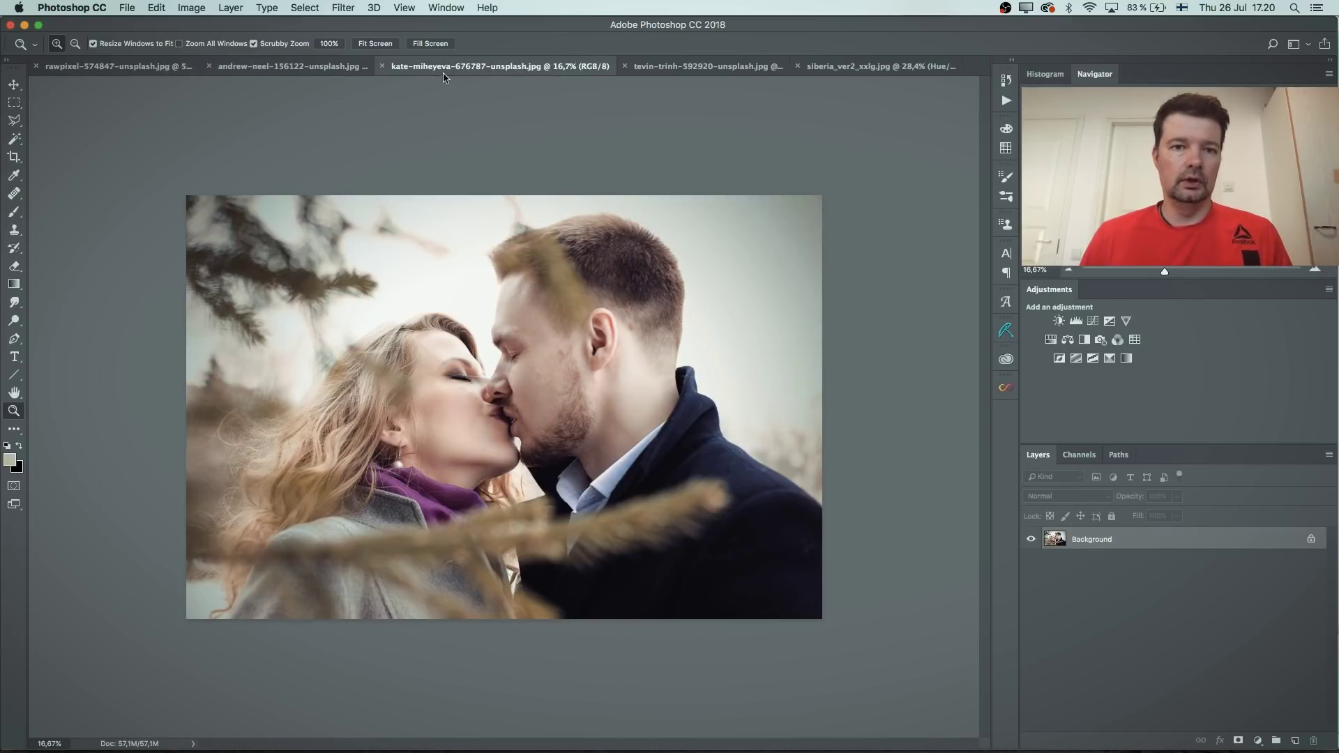
pyautogui.press('super+a')
pyautogui.press('super+c')
pyautogui.click(809, 67)
pyautogui.press('super+v')
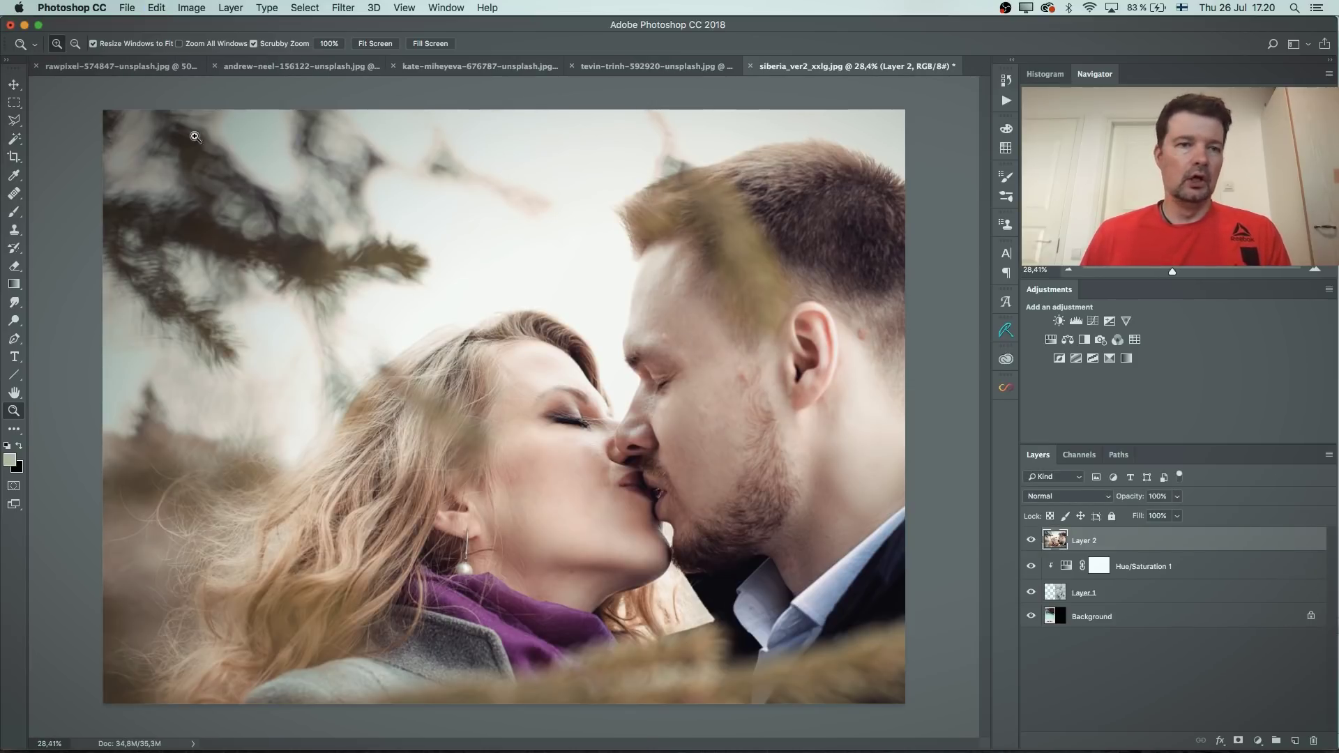
pyautogui.moveTo(1178, 496); pyautogui.dragTo(1143, 517)
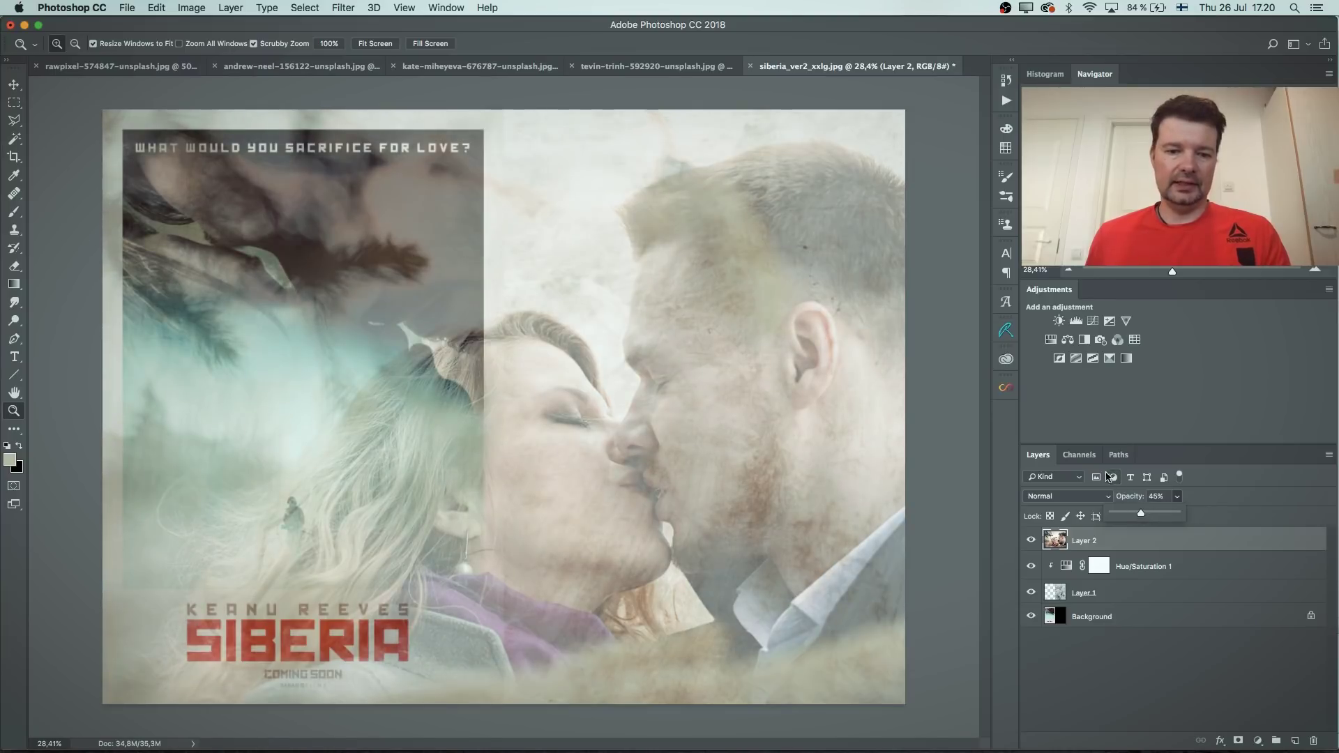
# Step: Transform Layer 2 to 117.79% scale and about -47.7° rotation, placed diagonally across the poster
pyautogui.press('super+t')
pyautogui.press('super+minus')
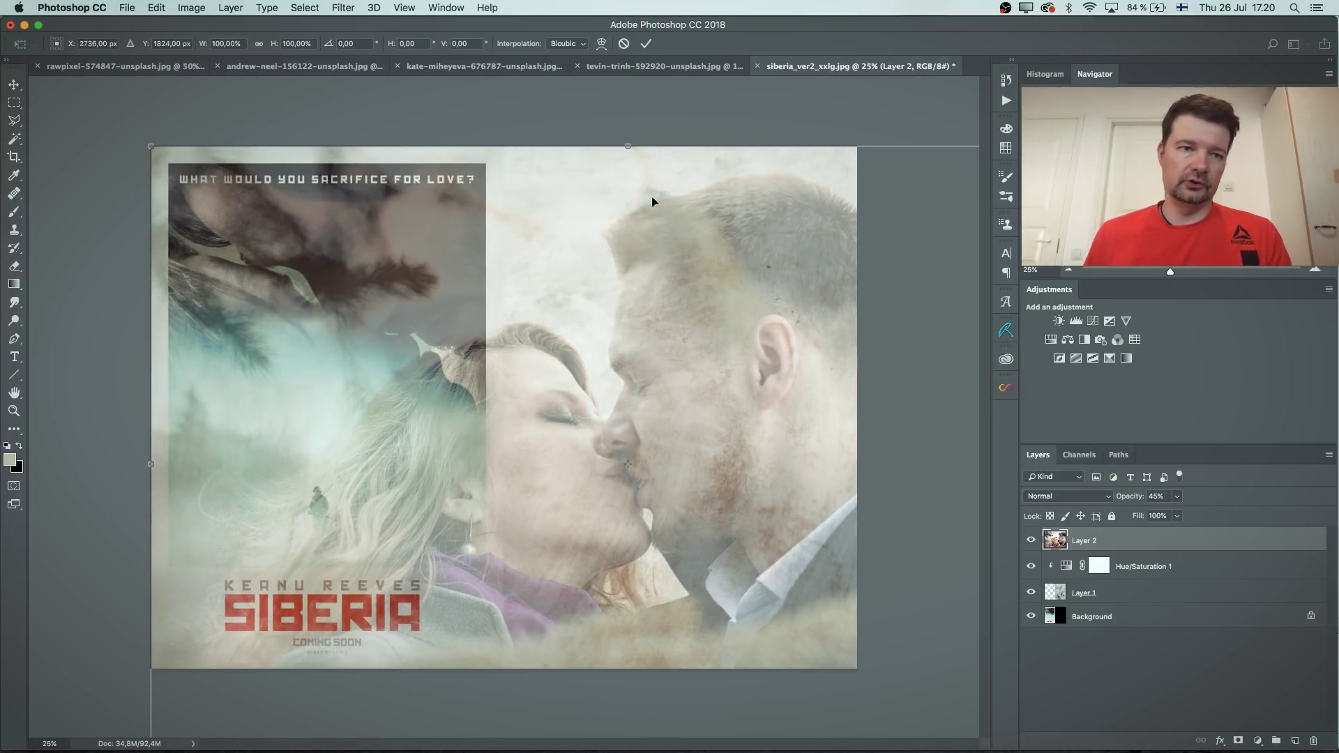
pyautogui.moveTo(146, 118); pyautogui.dragTo(63, 415)
pyautogui.moveTo(685, 390); pyautogui.dragTo(410, 269)
pyautogui.moveTo(949, 323); pyautogui.dragTo(911, 230)
pyautogui.moveTo(455, 315); pyautogui.dragTo(466, 354)
pyautogui.press('super+minus')
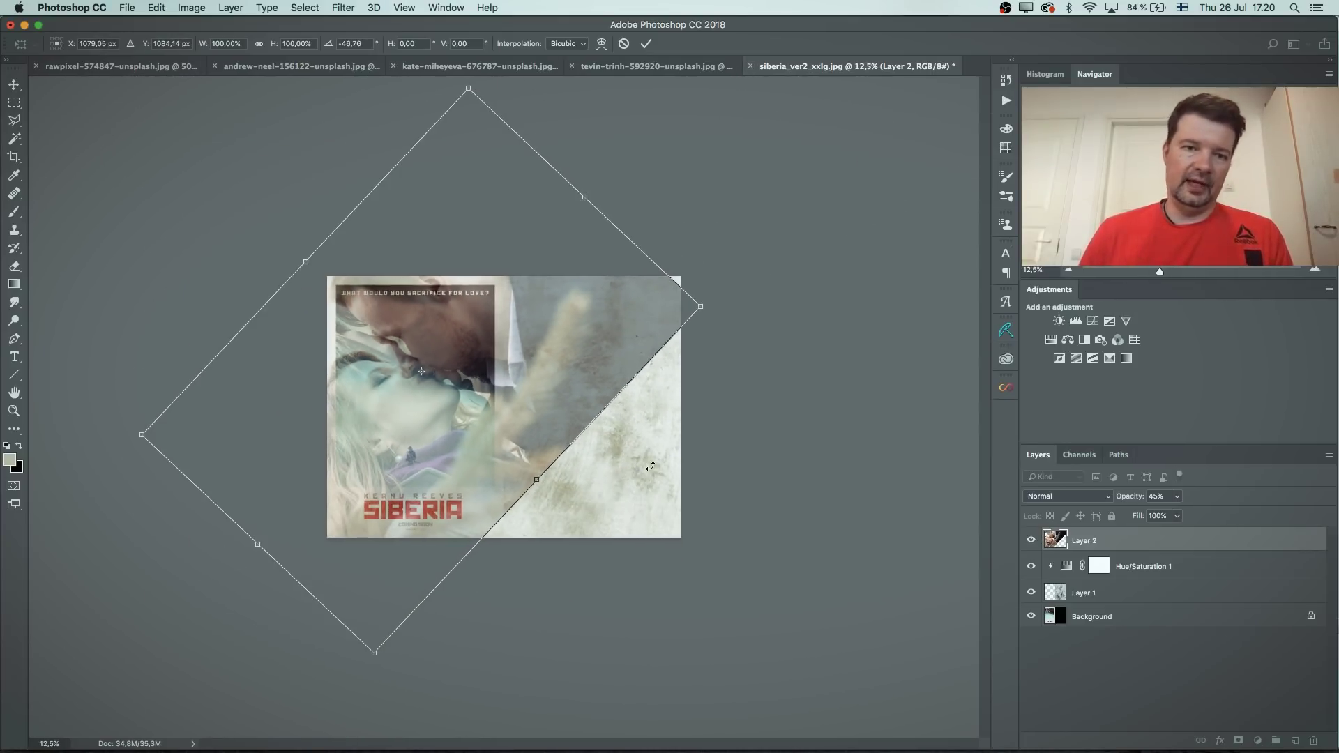
pyautogui.moveTo(700, 306); pyautogui.dragTo(774, 293)
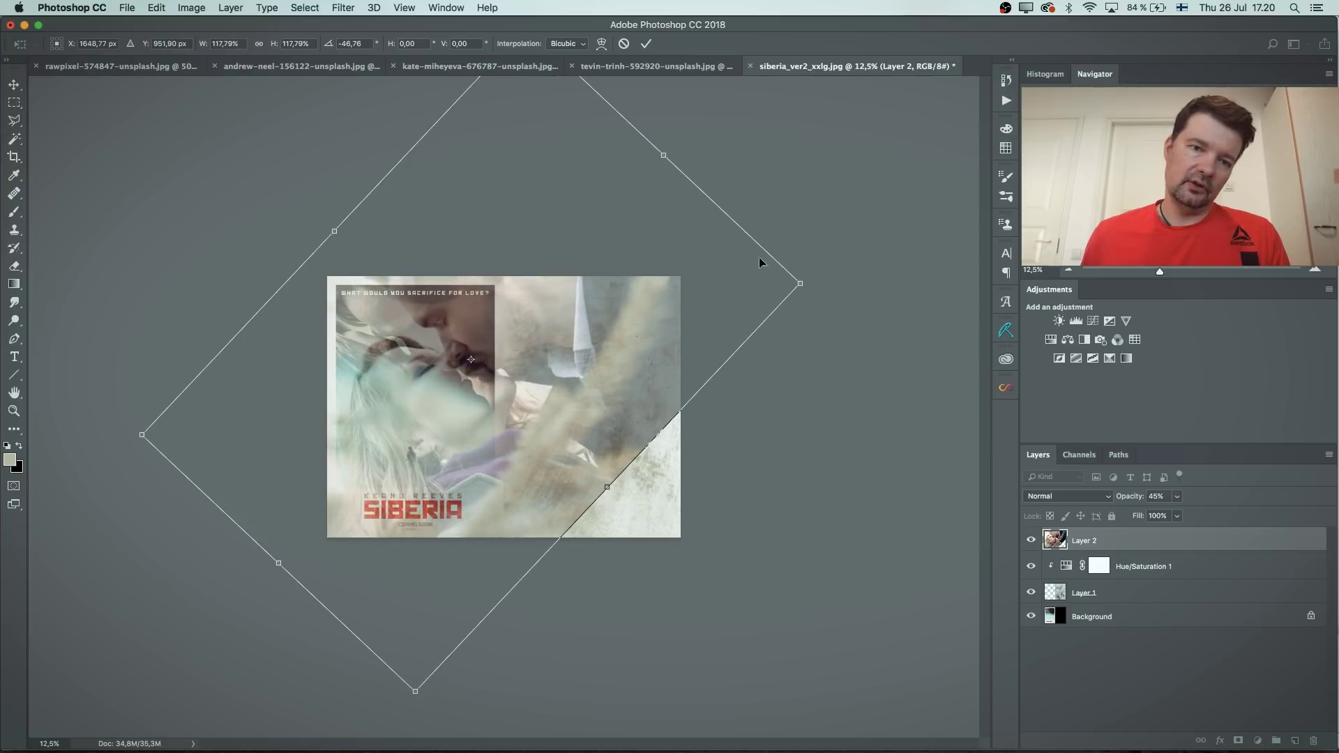
pyautogui.moveTo(496, 312)
pyautogui.mouseDown()
pyautogui.moveTo(521, 327)
pyautogui.moveTo(521, 307)
pyautogui.moveTo(520, 321)
pyautogui.mouseUp()
pyautogui.moveTo(846, 296); pyautogui.dragTo(816, 279)
pyautogui.moveTo(477, 381); pyautogui.dragTo(508, 384)
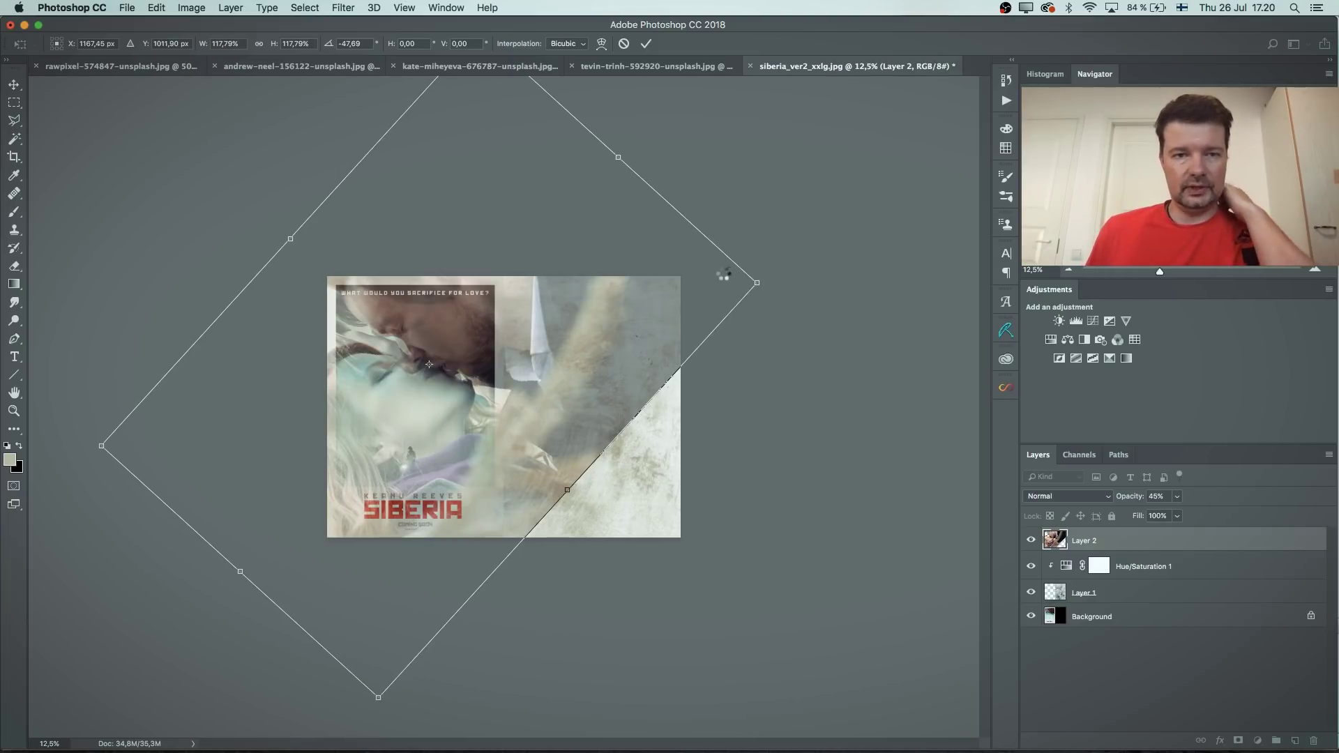
pyautogui.press('Return')
# Step: Mask the couple photo to a rectangle matching the left poster's image area
pyautogui.press('z')
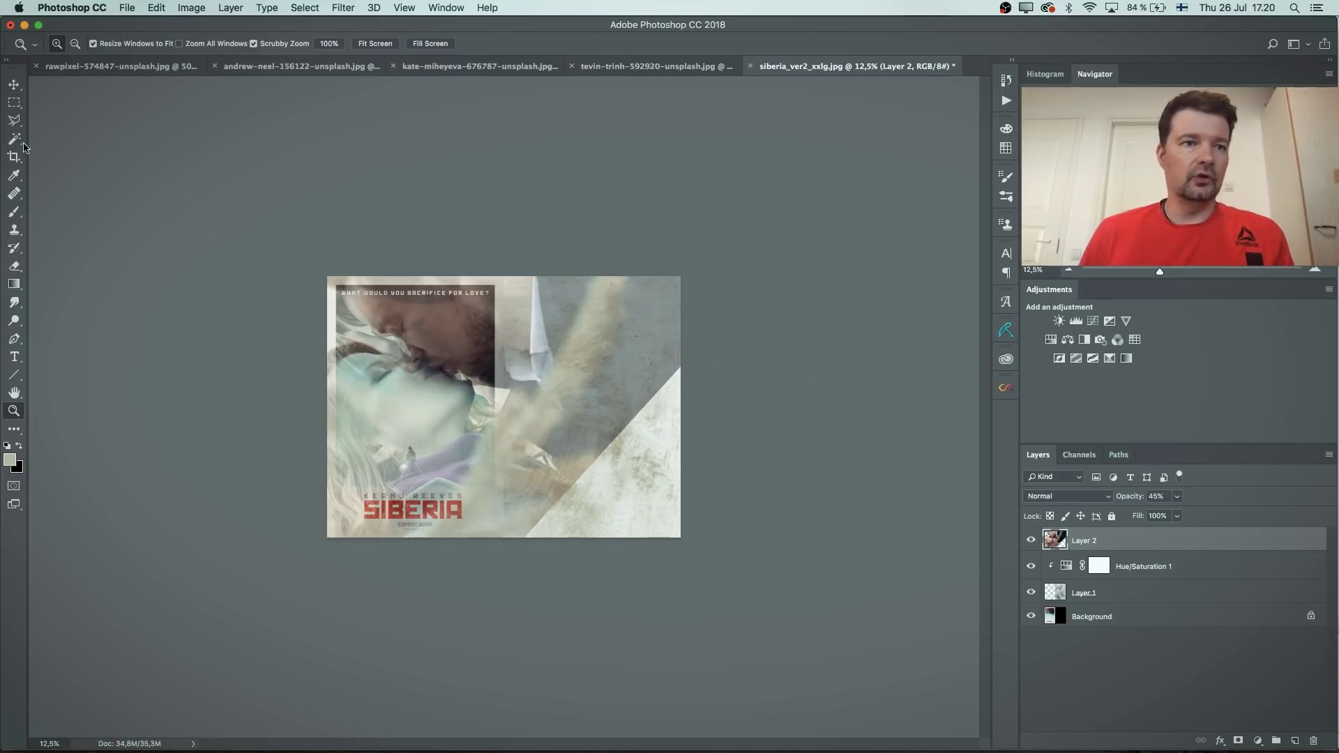
pyautogui.click(14, 103)
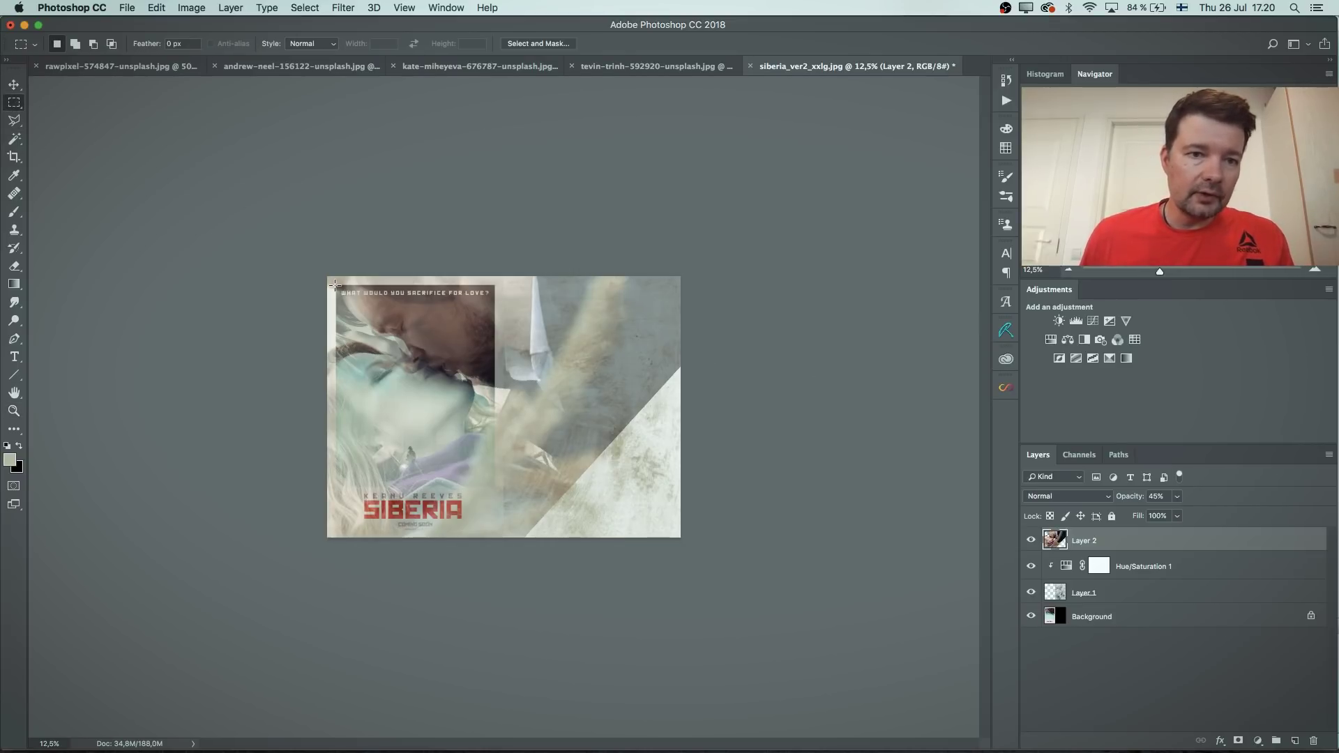
pyautogui.moveTo(336, 284); pyautogui.dragTo(495, 488)
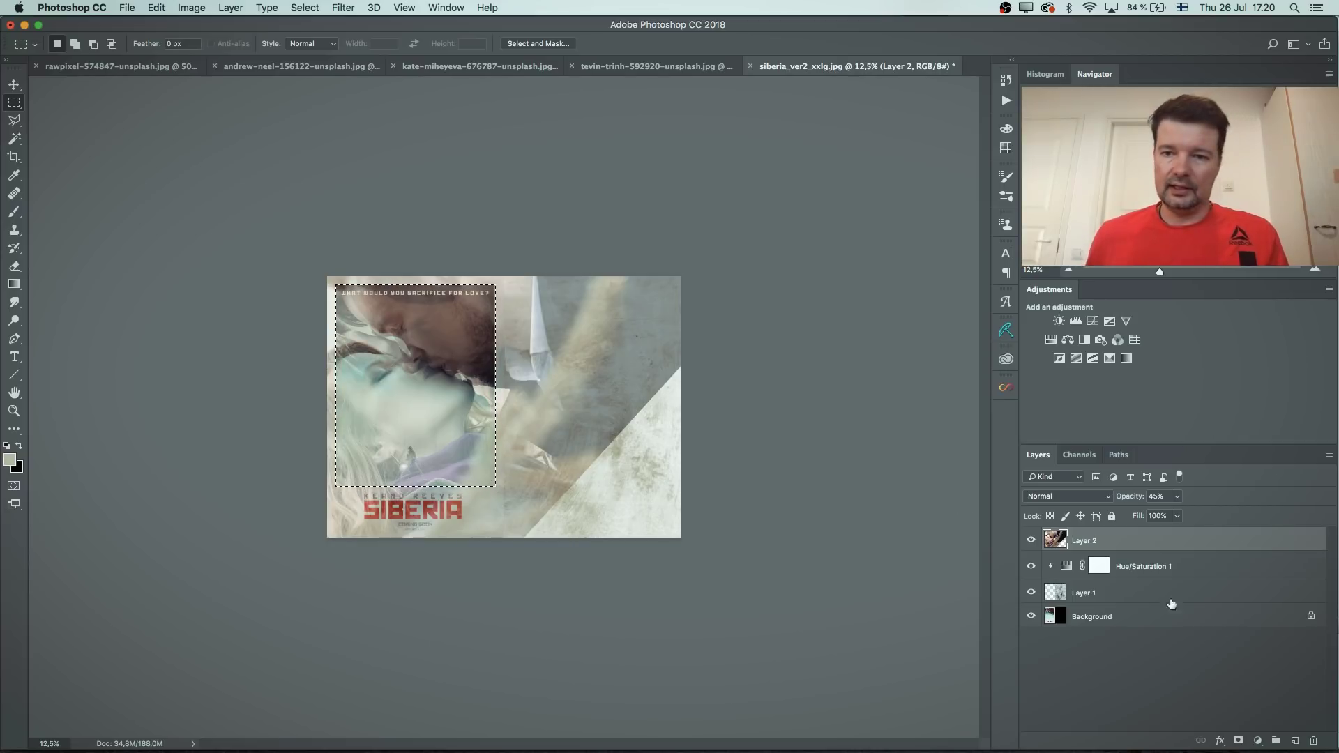
pyautogui.click(1239, 741)
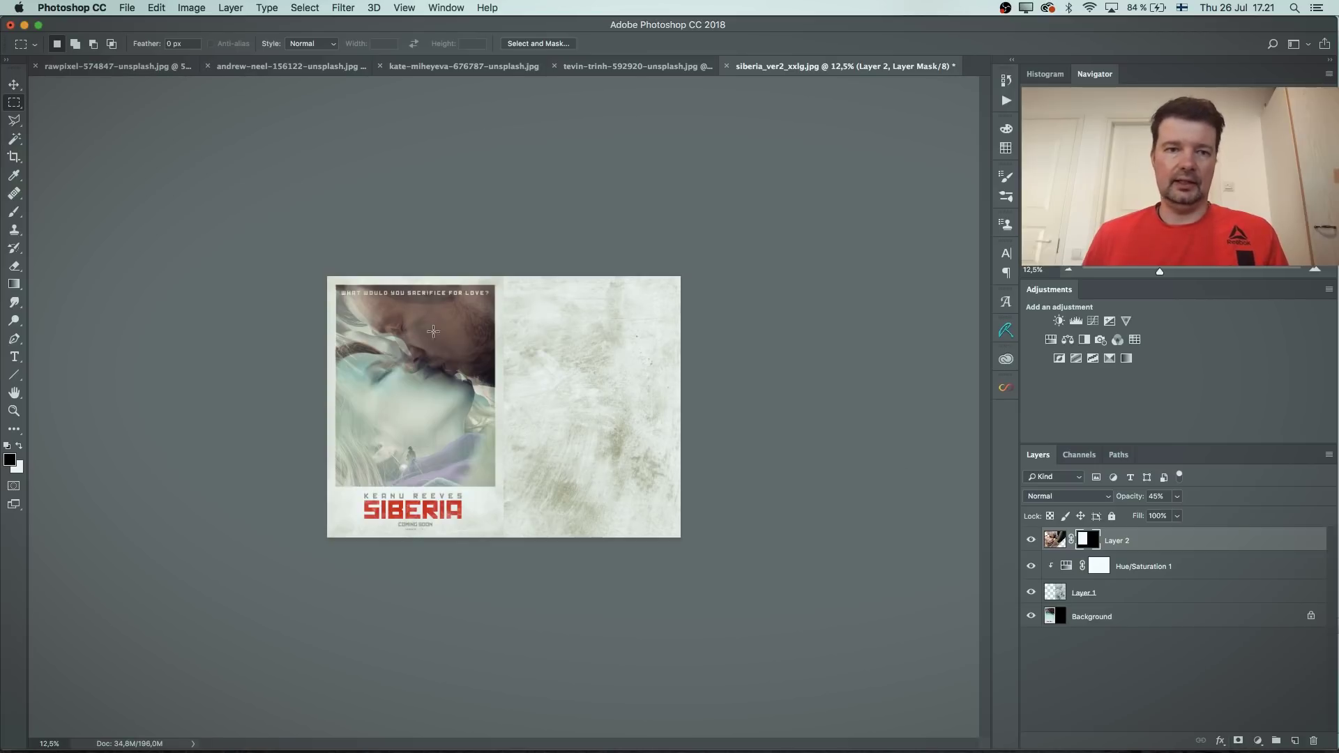
# Step: Move the masked photo into the right-hand panel at 100% opacity and zoom in
pyautogui.click(17, 86)
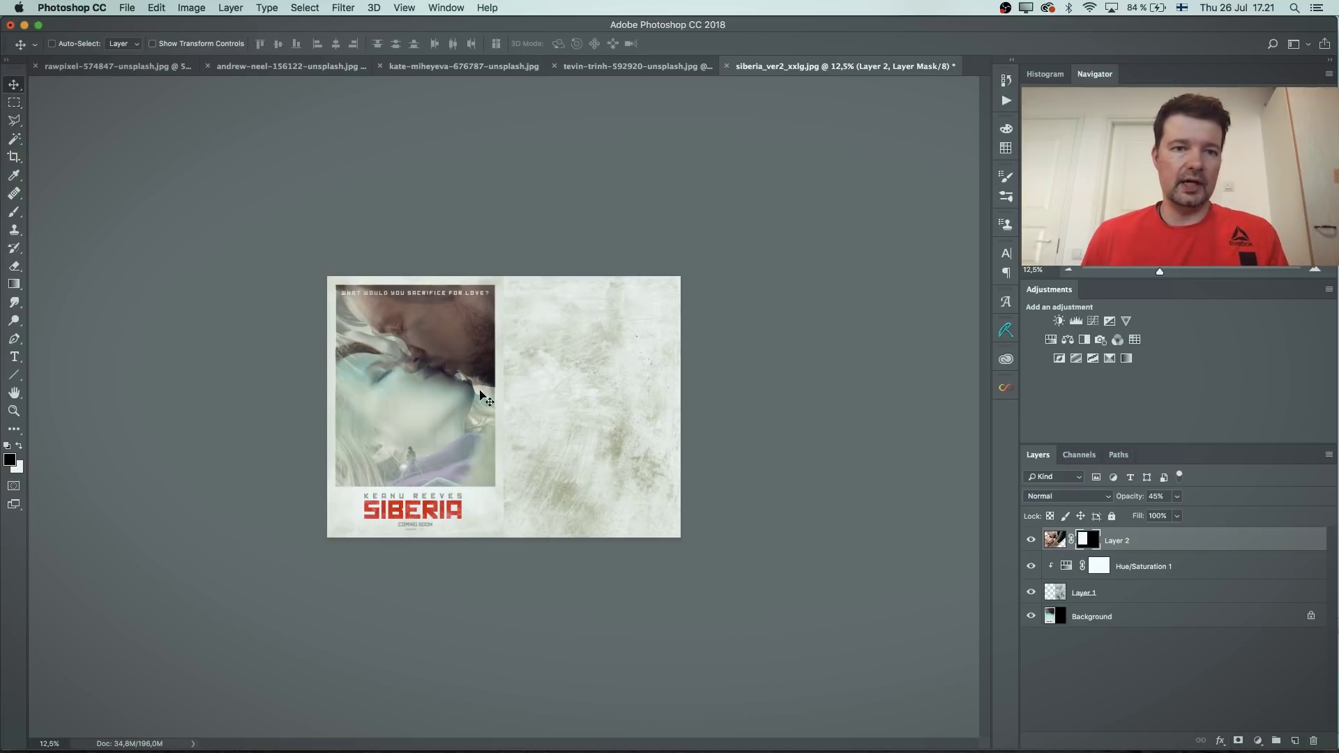
pyautogui.moveTo(465, 412); pyautogui.dragTo(613, 437)
pyautogui.moveTo(1177, 502); pyautogui.dragTo(1290, 500)
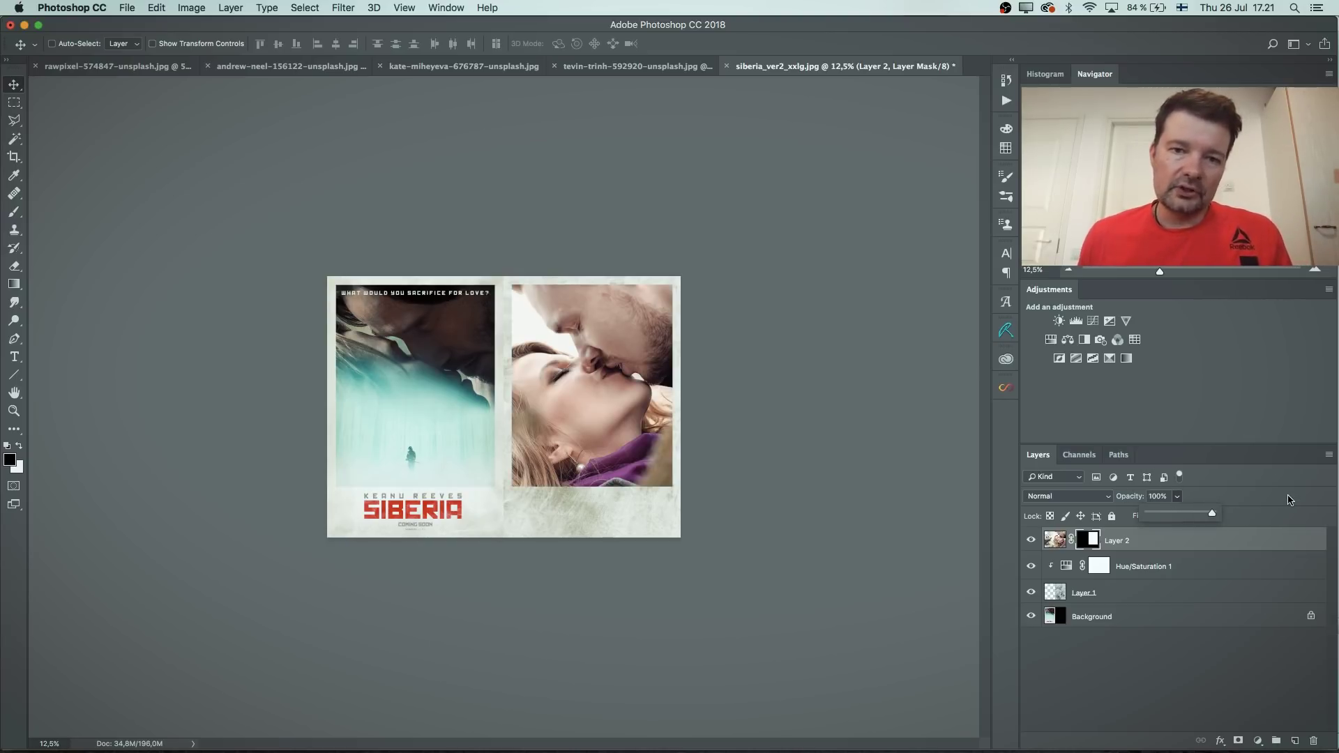
pyautogui.click(13, 410)
pyautogui.moveTo(601, 370); pyautogui.dragTo(648, 411)
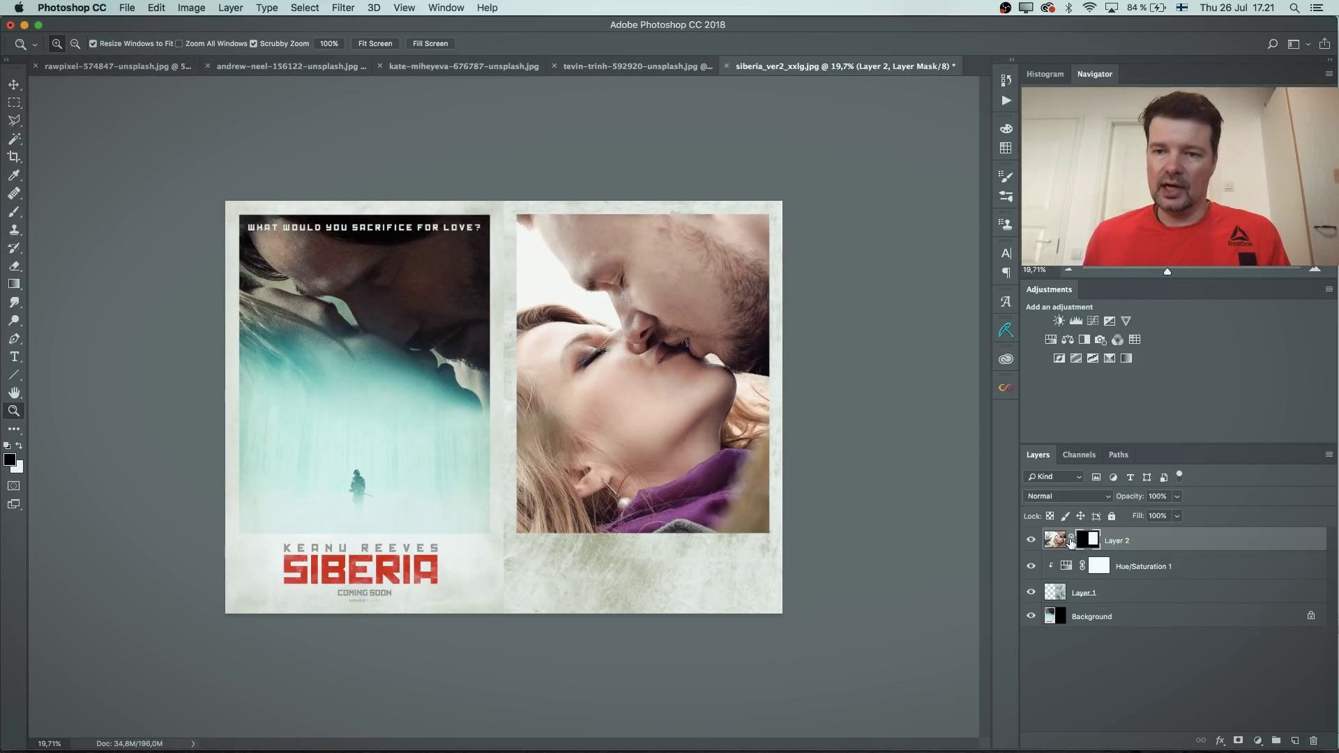
# Step: Scale the couple photo to 102.09% and tilt it -3.20°, framing the faces inside the mask
pyautogui.click(14, 84)
pyautogui.moveTo(635, 368)
pyautogui.mouseDown()
pyautogui.moveTo(651, 419)
pyautogui.moveTo(667, 382)
pyautogui.moveTo(557, 384)
pyautogui.moveTo(662, 399)
pyautogui.moveTo(650, 403)
pyautogui.moveTo(644, 382)
pyautogui.mouseUp()
pyautogui.press('super+2')
pyautogui.press('super+minus')
pyautogui.press('super+minus')
pyautogui.press('super+t')
pyautogui.moveTo(793, 165)
pyautogui.mouseDown()
pyautogui.moveTo(844, 105)
pyautogui.moveTo(788, 157)
pyautogui.mouseUp()
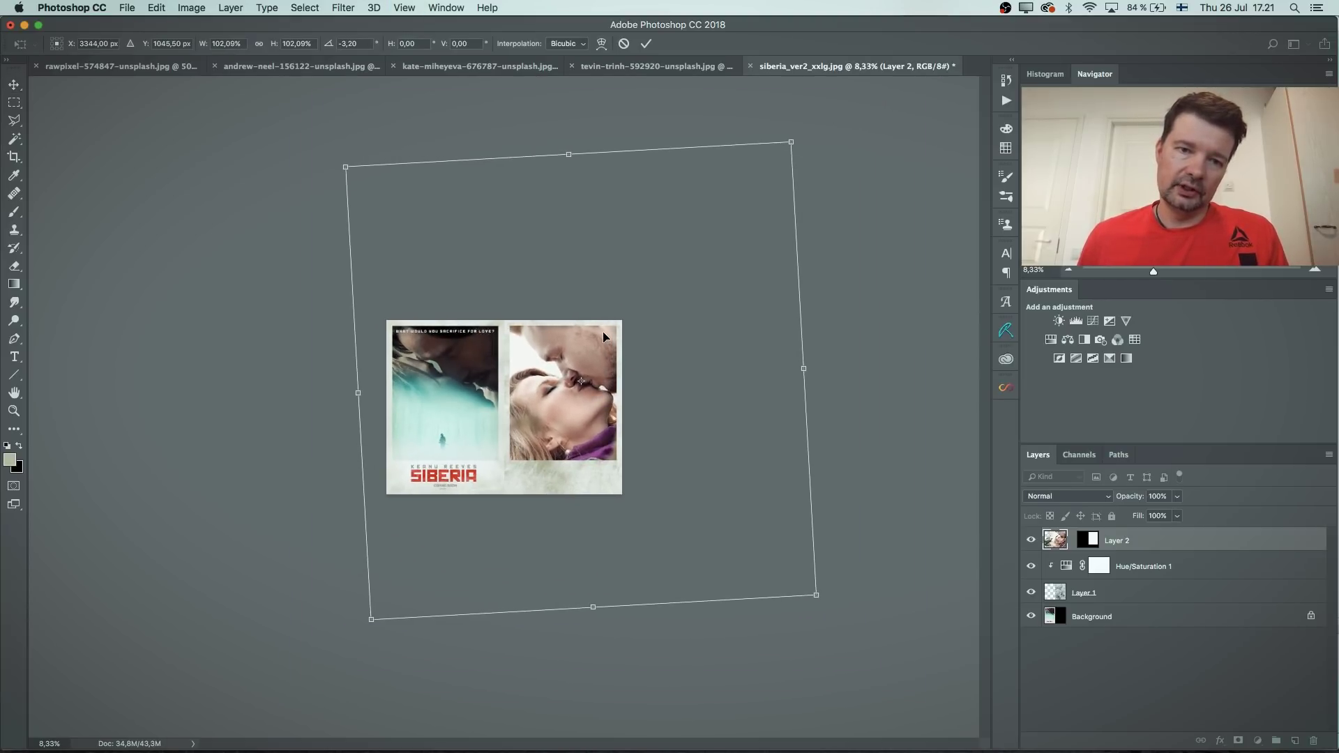
pyautogui.moveTo(601, 332)
pyautogui.mouseDown()
pyautogui.moveTo(587, 320)
pyautogui.moveTo(595, 339)
pyautogui.mouseUp()
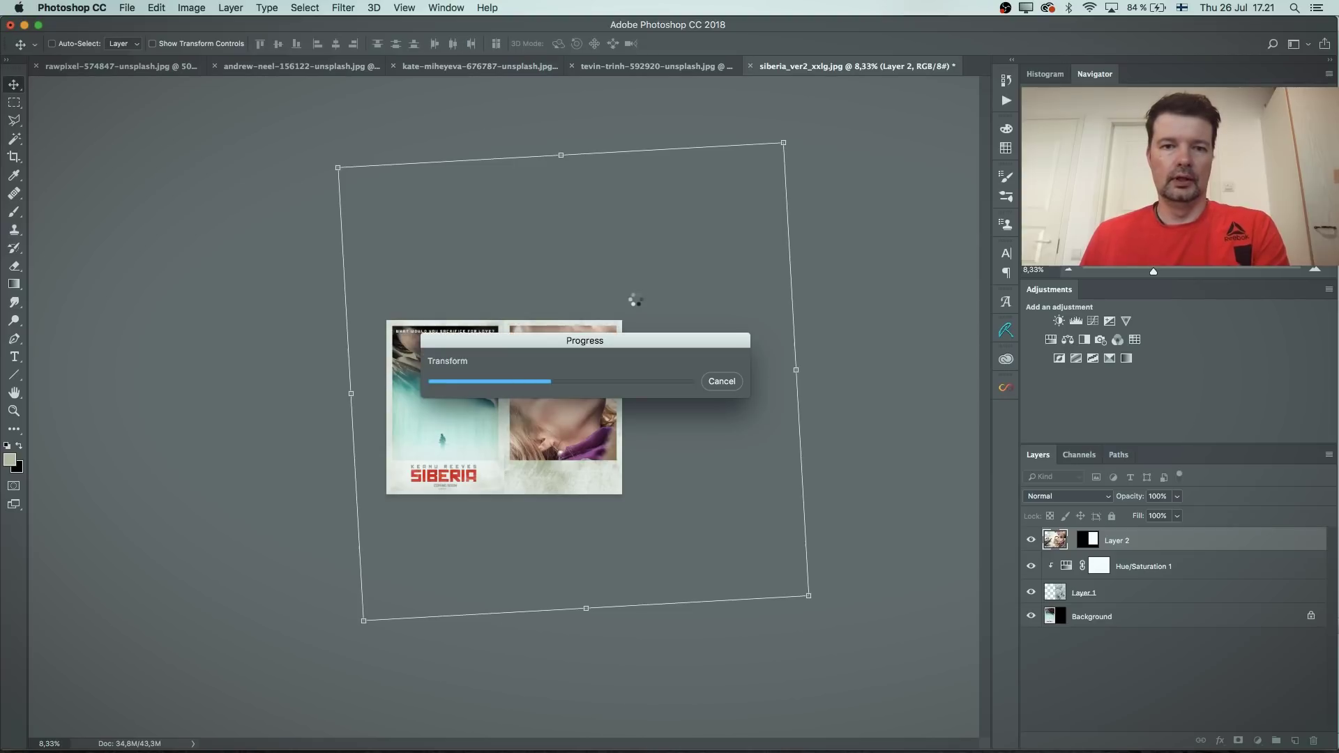
# Step: Add a new layer clipped to the couple photo and sample teal from the original poster
pyautogui.click(14, 412)
pyautogui.moveTo(591, 393); pyautogui.dragTo(641, 392)
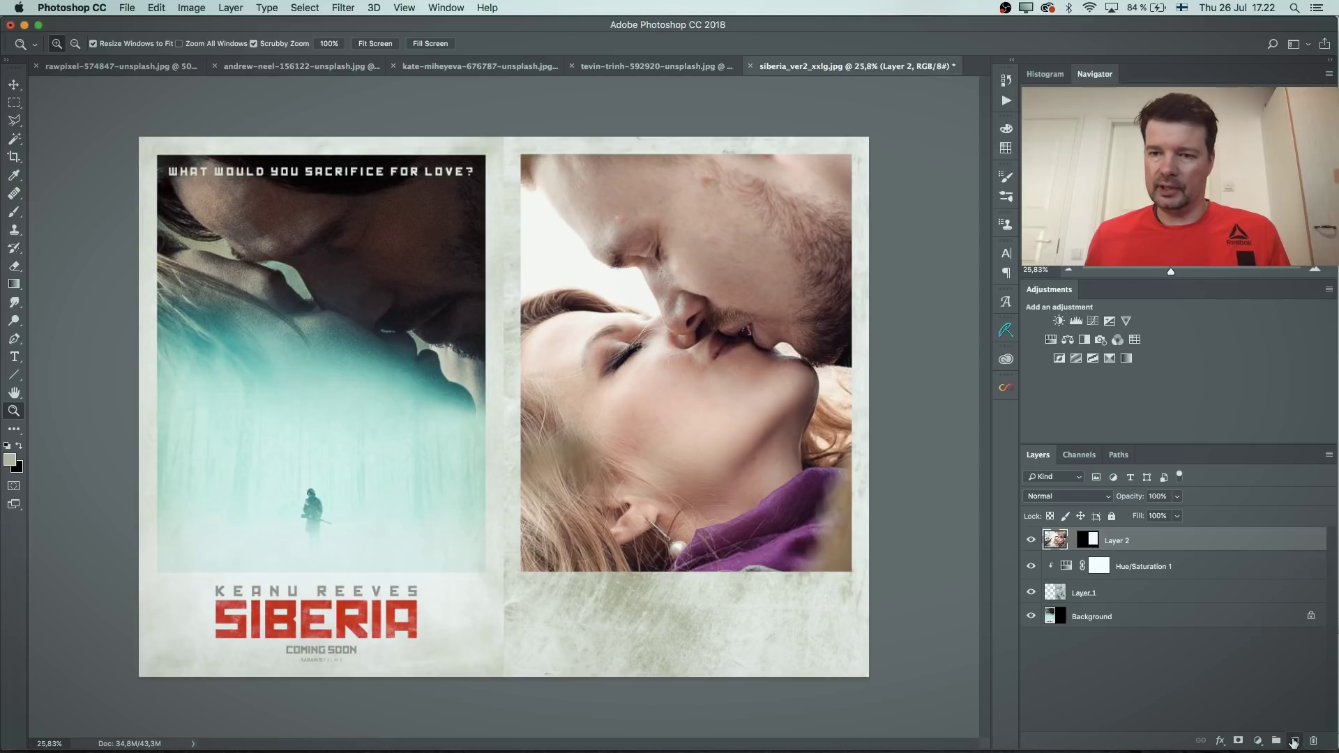
pyautogui.click(1294, 742)
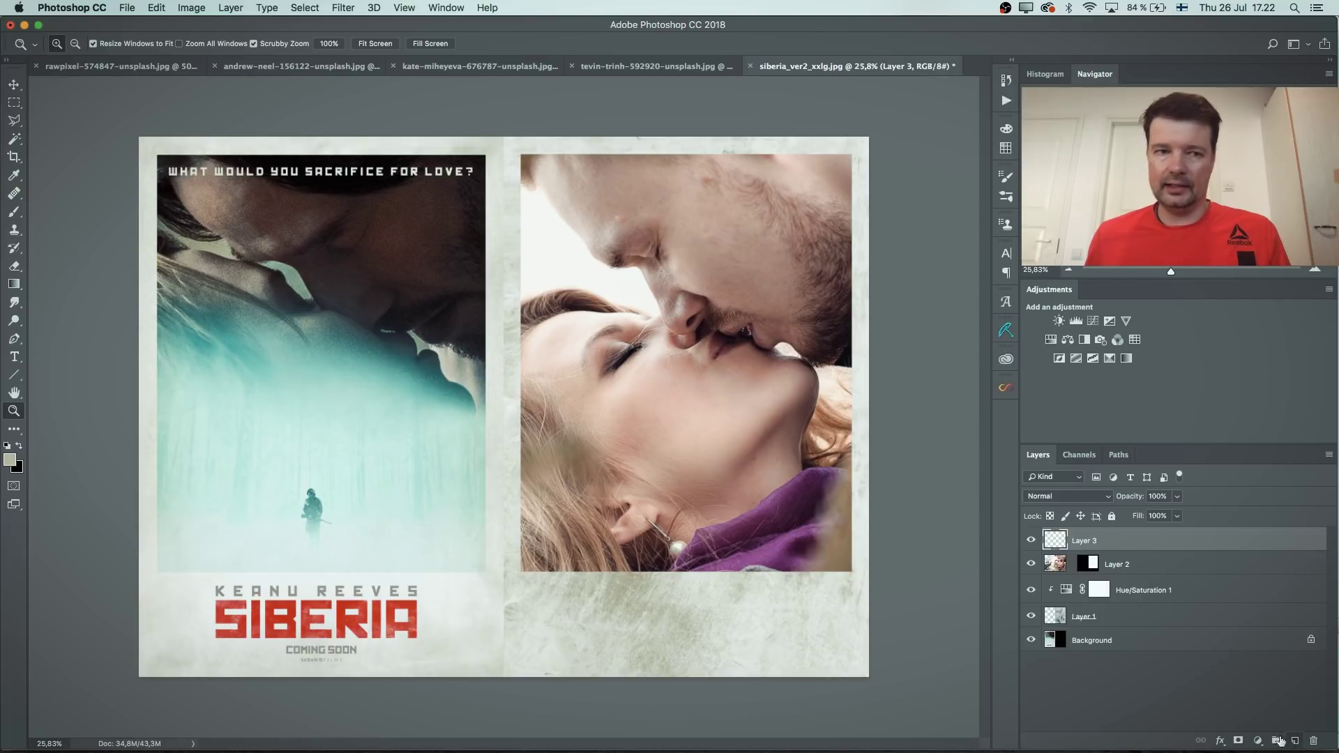
pyautogui.keyDown('alt'); pyautogui.click(1154, 549); pyautogui.keyUp('alt')
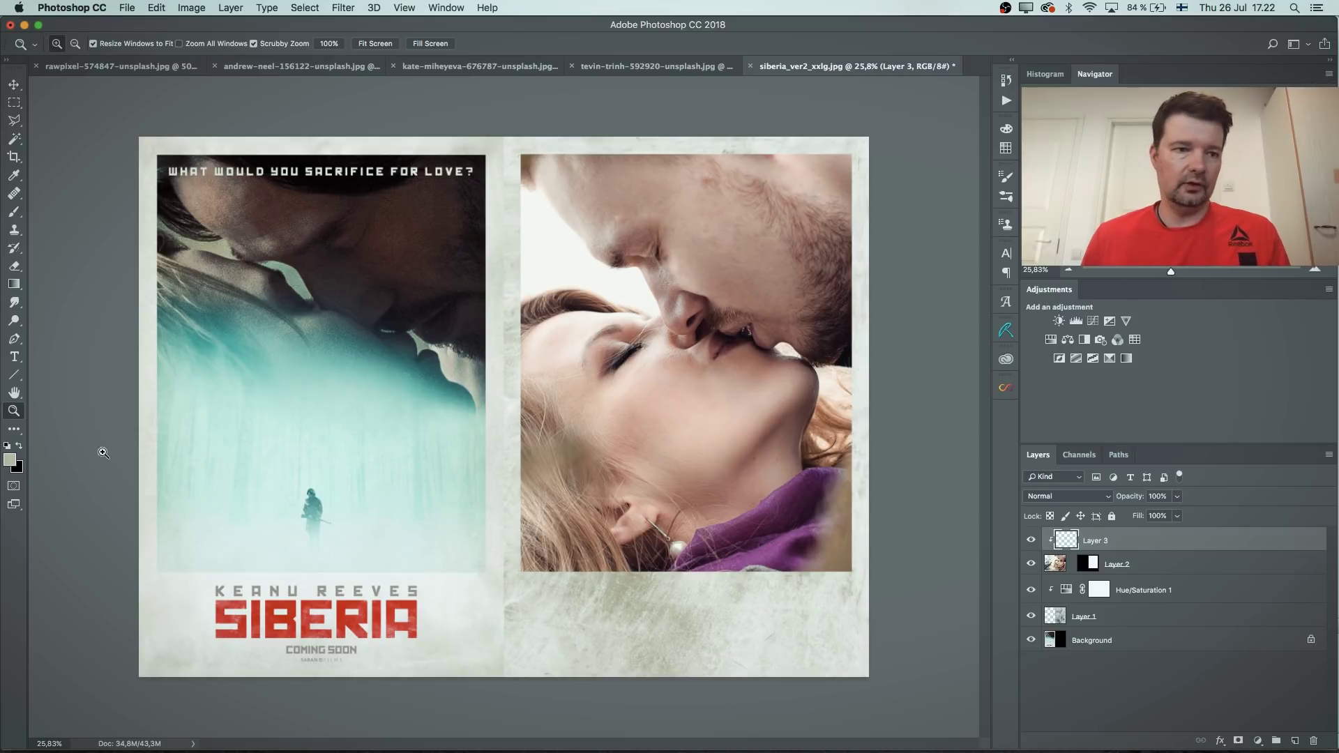
pyautogui.click(10, 460)
pyautogui.click(247, 355)
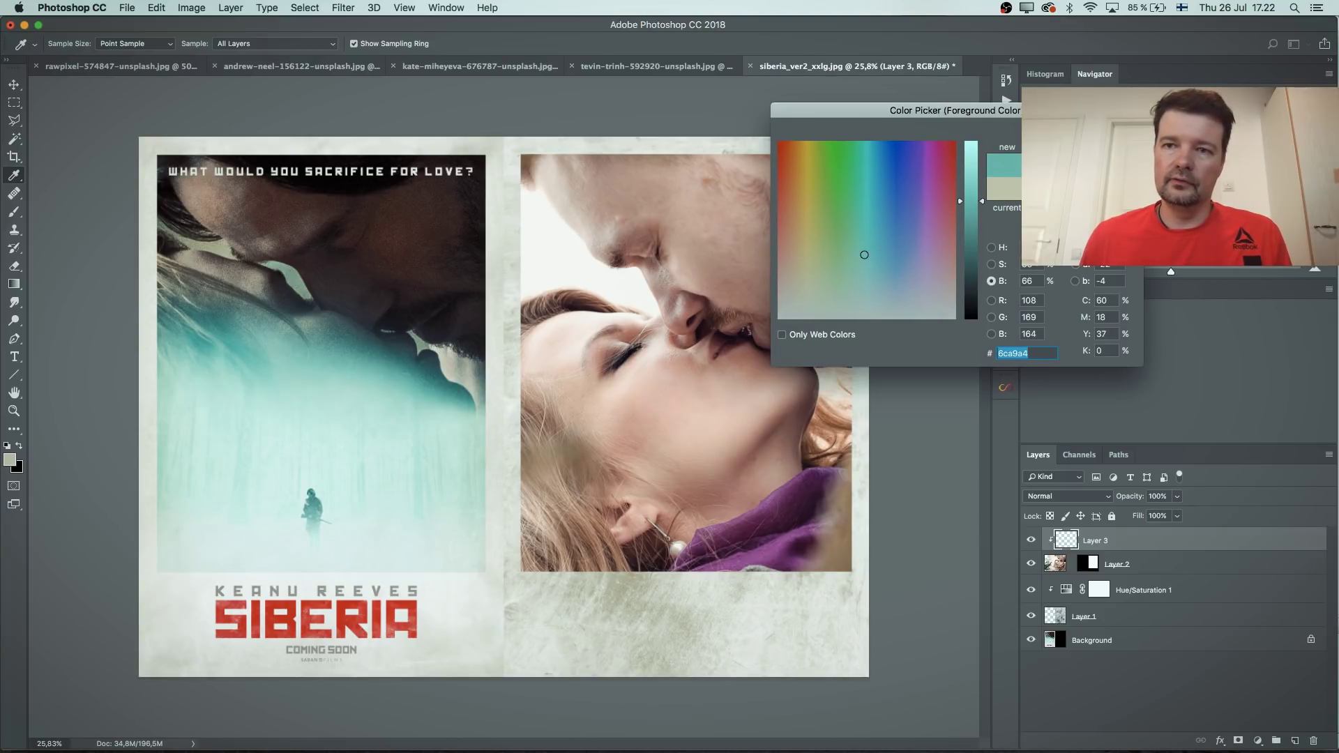
pyautogui.press('Return')
pyautogui.press('z')
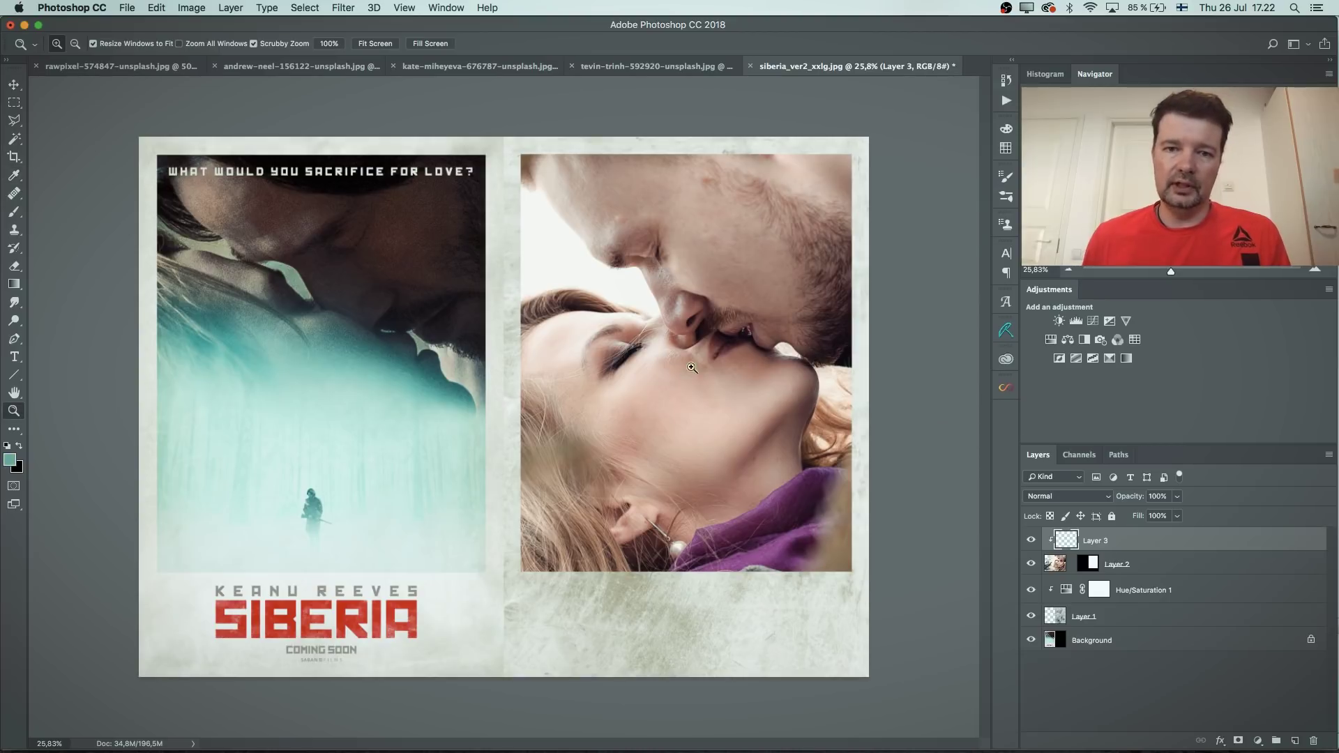
# Step: Paint teal over the woman's face with a 600 px soft brush and set the layer to Color blend
pyautogui.press('b')
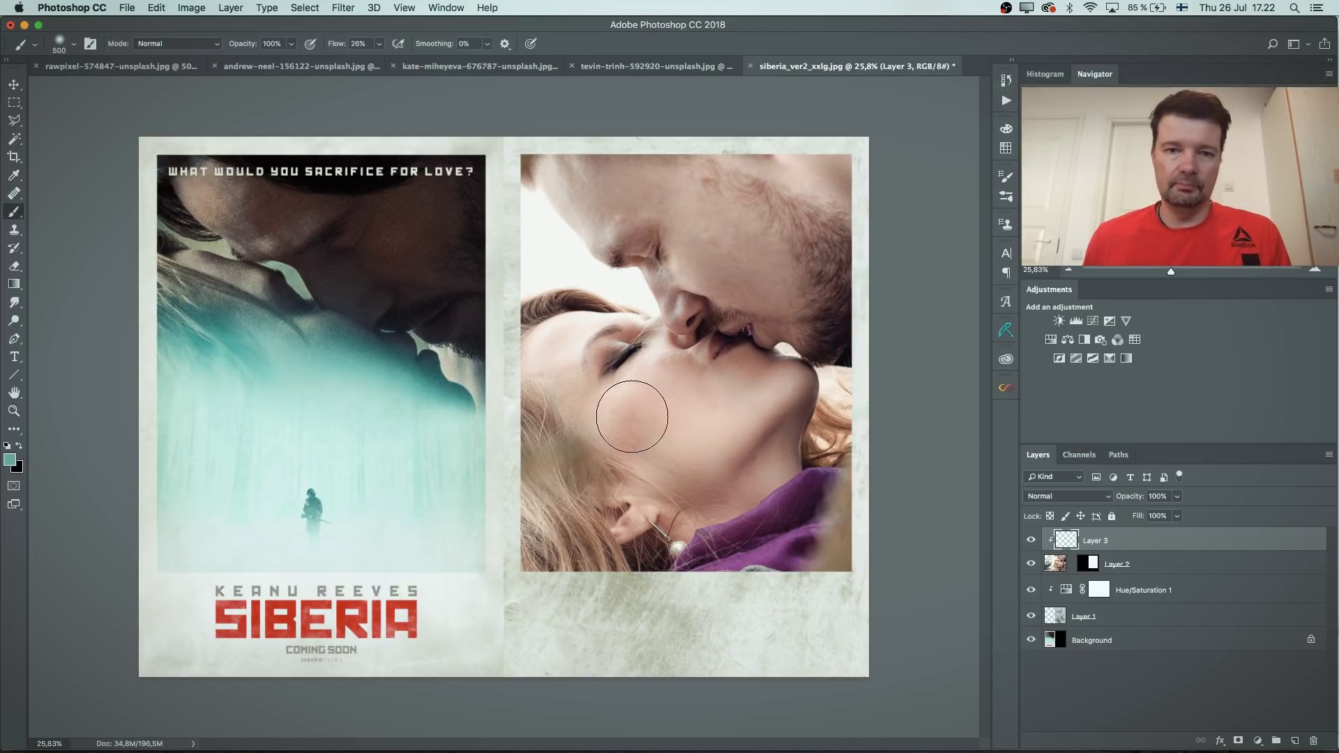
pyautogui.moveTo(541, 376)
pyautogui.mouseDown()
pyautogui.moveTo(572, 404)
pyautogui.moveTo(564, 379)
pyautogui.moveTo(579, 397)
pyautogui.moveTo(674, 386)
pyautogui.moveTo(630, 390)
pyautogui.moveTo(510, 352)
pyautogui.moveTo(567, 381)
pyautogui.moveTo(531, 407)
pyautogui.moveTo(549, 419)
pyautogui.moveTo(648, 380)
pyautogui.moveTo(767, 412)
pyautogui.moveTo(637, 384)
pyautogui.moveTo(785, 396)
pyautogui.moveTo(810, 449)
pyautogui.moveTo(857, 436)
pyautogui.moveTo(593, 422)
pyautogui.moveTo(532, 389)
pyautogui.moveTo(539, 362)
pyautogui.moveTo(598, 385)
pyautogui.moveTo(618, 374)
pyautogui.moveTo(548, 369)
pyautogui.moveTo(637, 393)
pyautogui.moveTo(552, 358)
pyautogui.moveTo(743, 385)
pyautogui.mouseUp()
pyautogui.click(379, 44)
pyautogui.press(']')
pyautogui.press(']')
pyautogui.press(']')
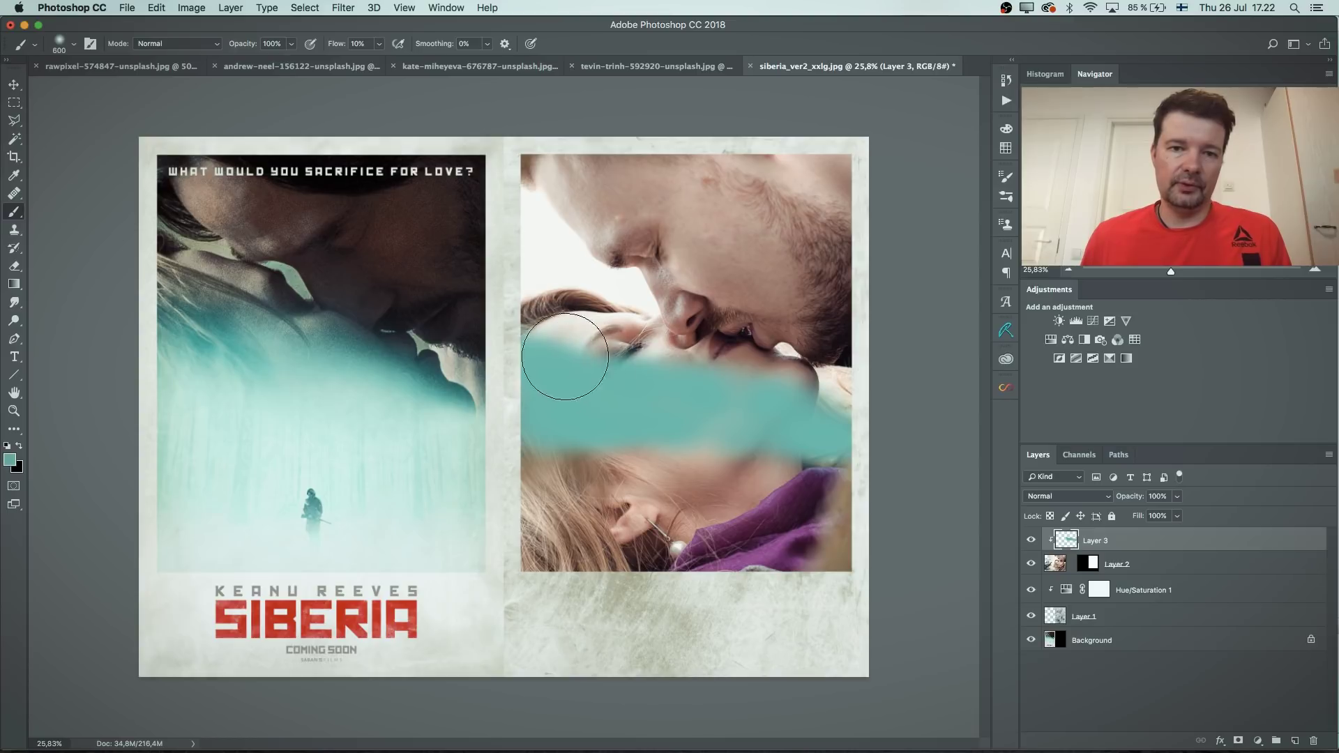
pyautogui.moveTo(550, 345)
pyautogui.mouseDown()
pyautogui.moveTo(810, 403)
pyautogui.moveTo(802, 438)
pyautogui.moveTo(763, 449)
pyautogui.moveTo(553, 453)
pyautogui.moveTo(586, 454)
pyautogui.mouseUp()
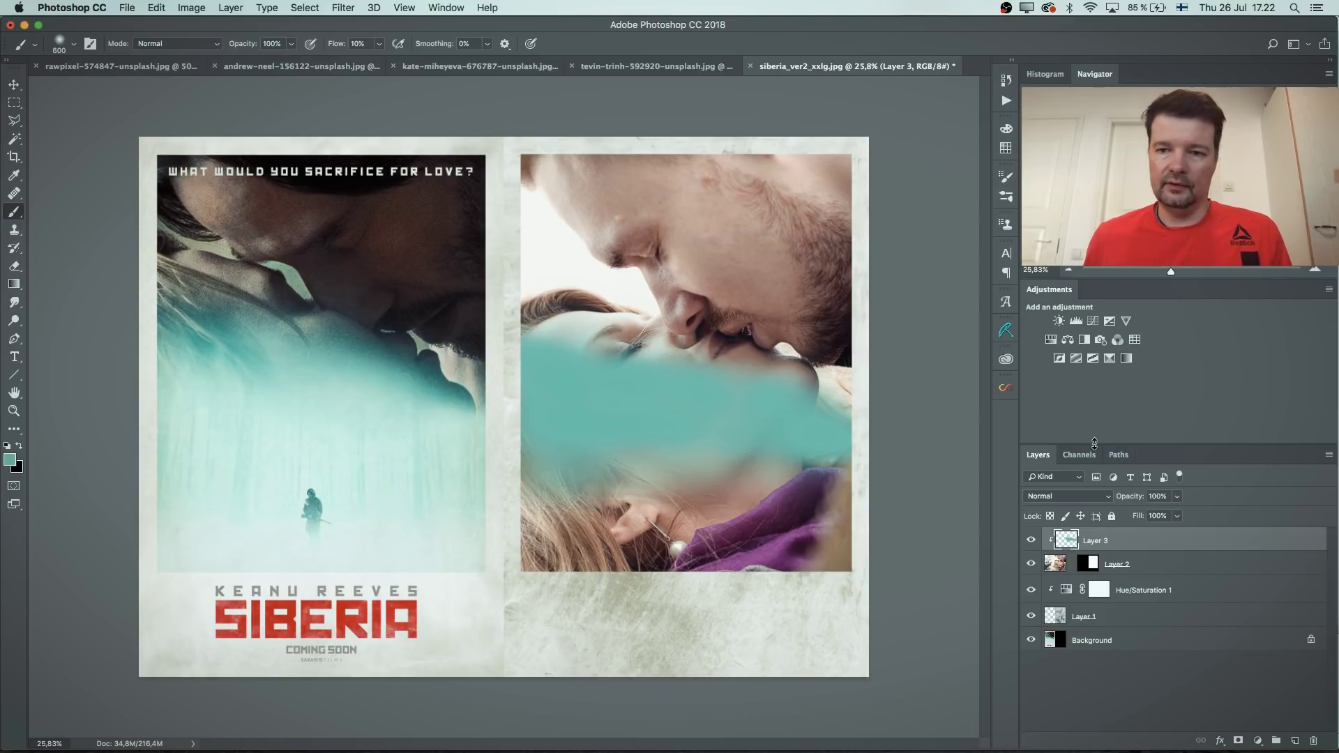
pyautogui.click(1067, 496)
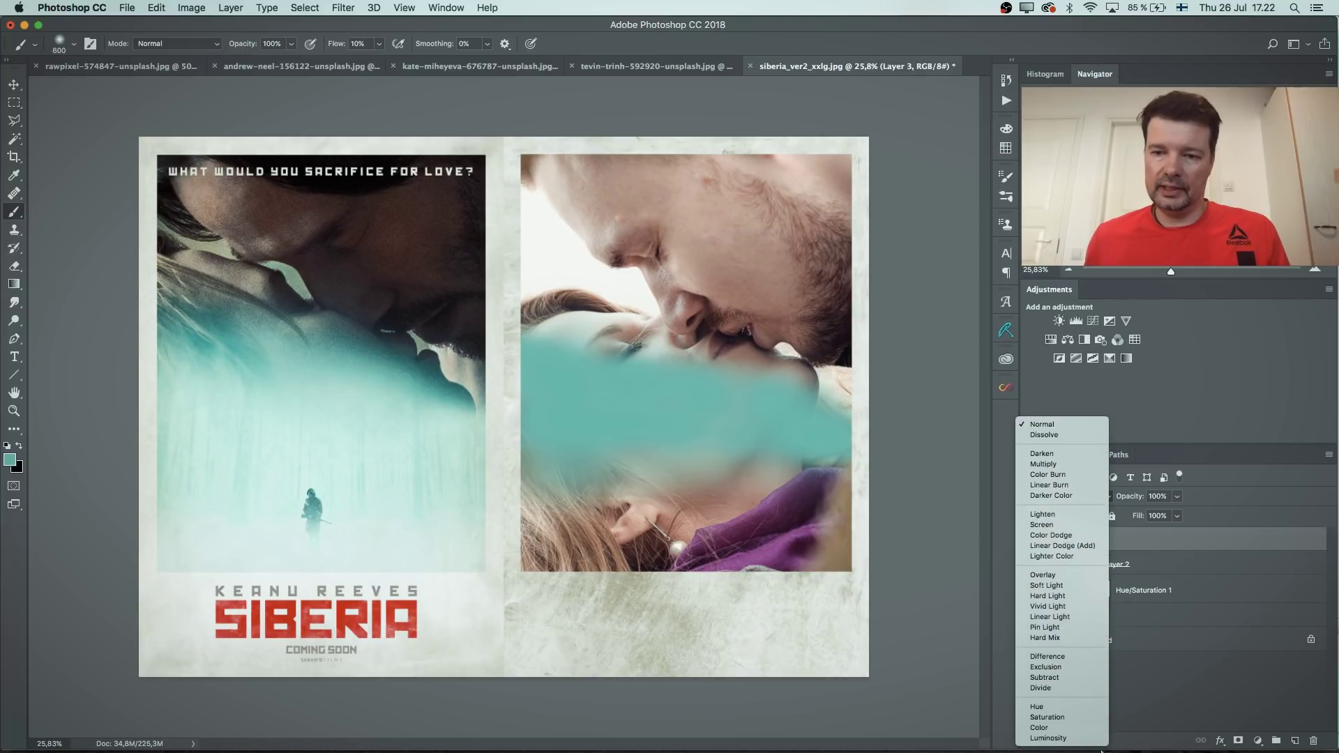
pyautogui.click(1069, 729)
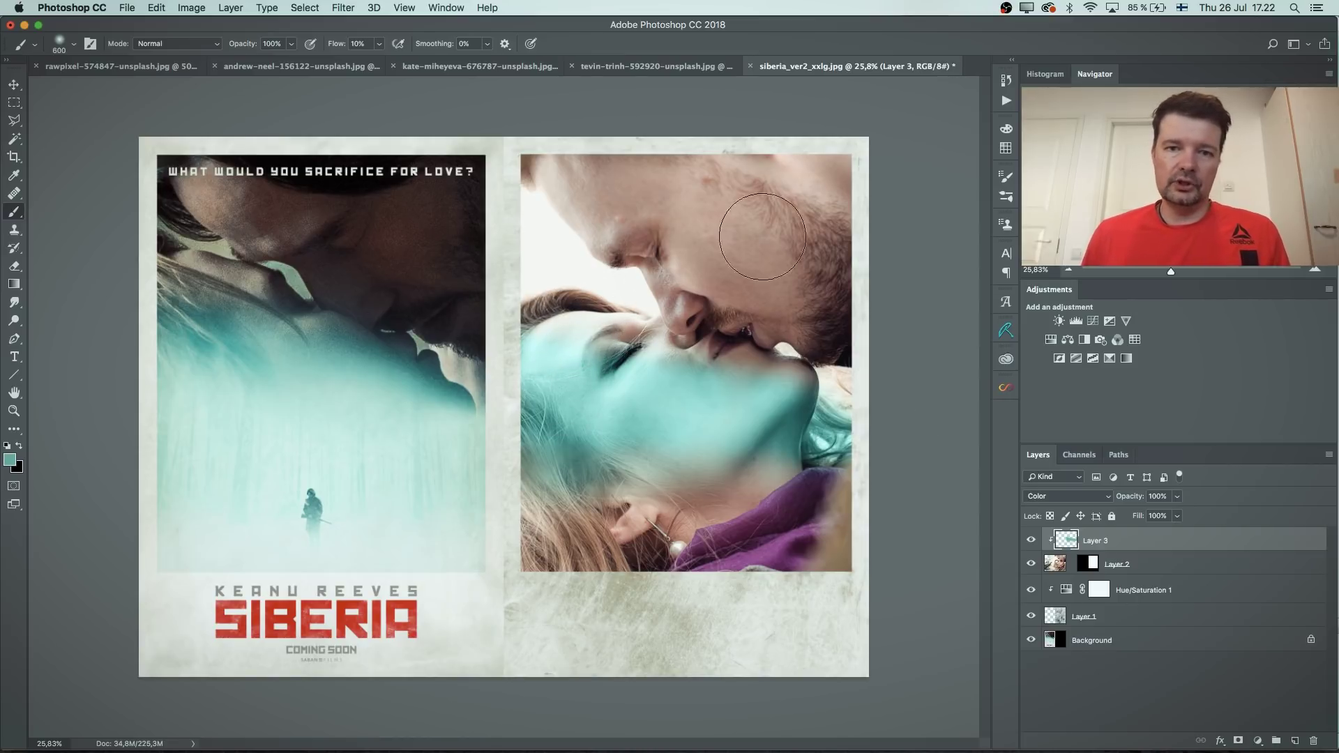
pyautogui.click(1056, 565)
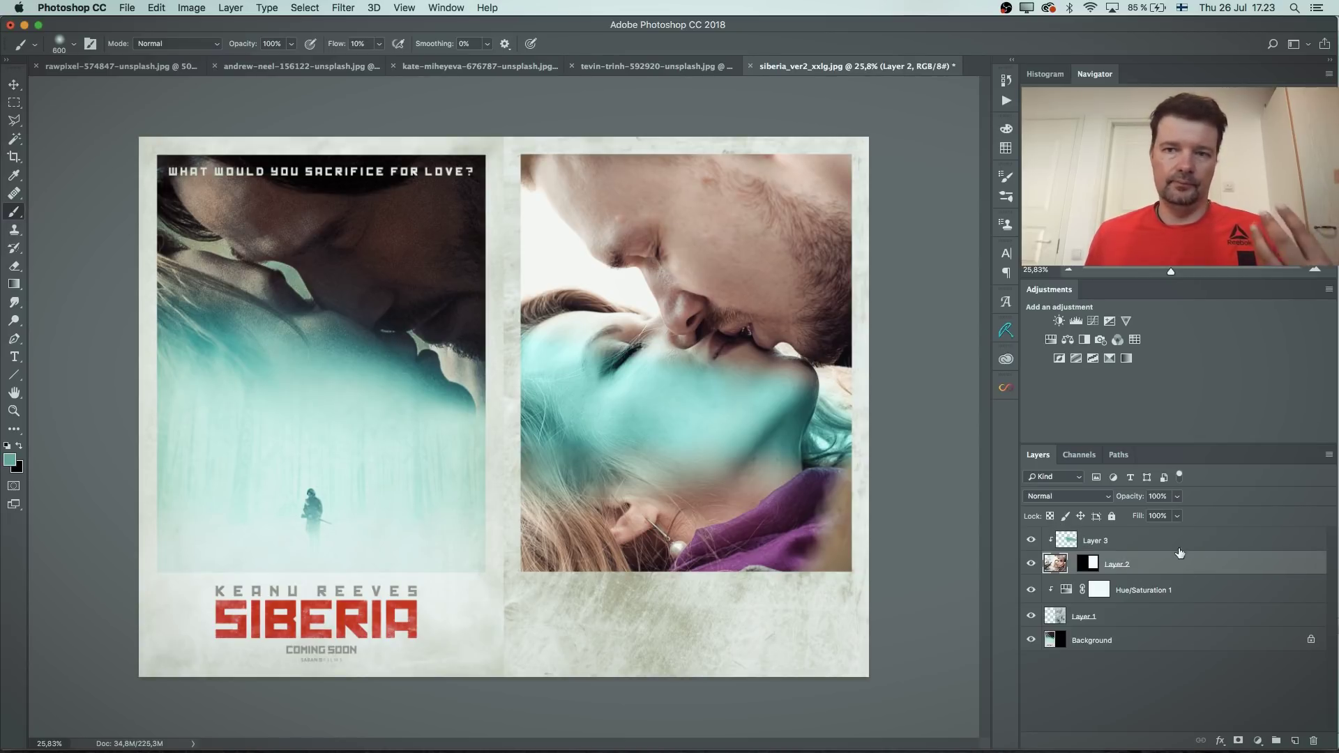
# Step: Add a Levels adjustment deepening the couple photo's shadows and dimming its highlights
pyautogui.click(1258, 741)
pyautogui.click(1279, 532)
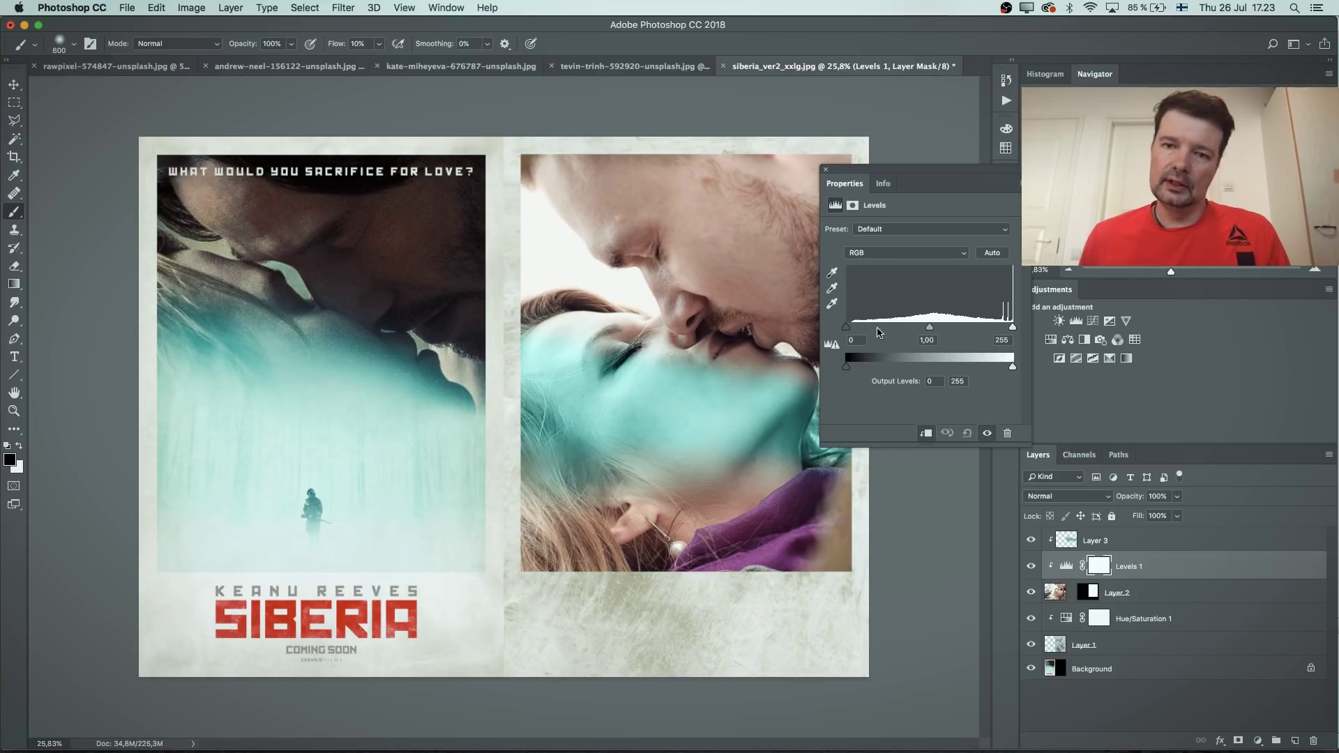
pyautogui.moveTo(847, 372)
pyautogui.mouseDown()
pyautogui.moveTo(867, 374)
pyautogui.moveTo(847, 369)
pyautogui.mouseUp()
pyautogui.moveTo(1014, 370); pyautogui.dragTo(981, 379)
pyautogui.moveTo(846, 327)
pyautogui.mouseDown()
pyautogui.moveTo(967, 332)
pyautogui.moveTo(996, 368)
pyautogui.moveTo(969, 330)
pyautogui.moveTo(956, 336)
pyautogui.moveTo(984, 370)
pyautogui.moveTo(971, 377)
pyautogui.mouseUp()
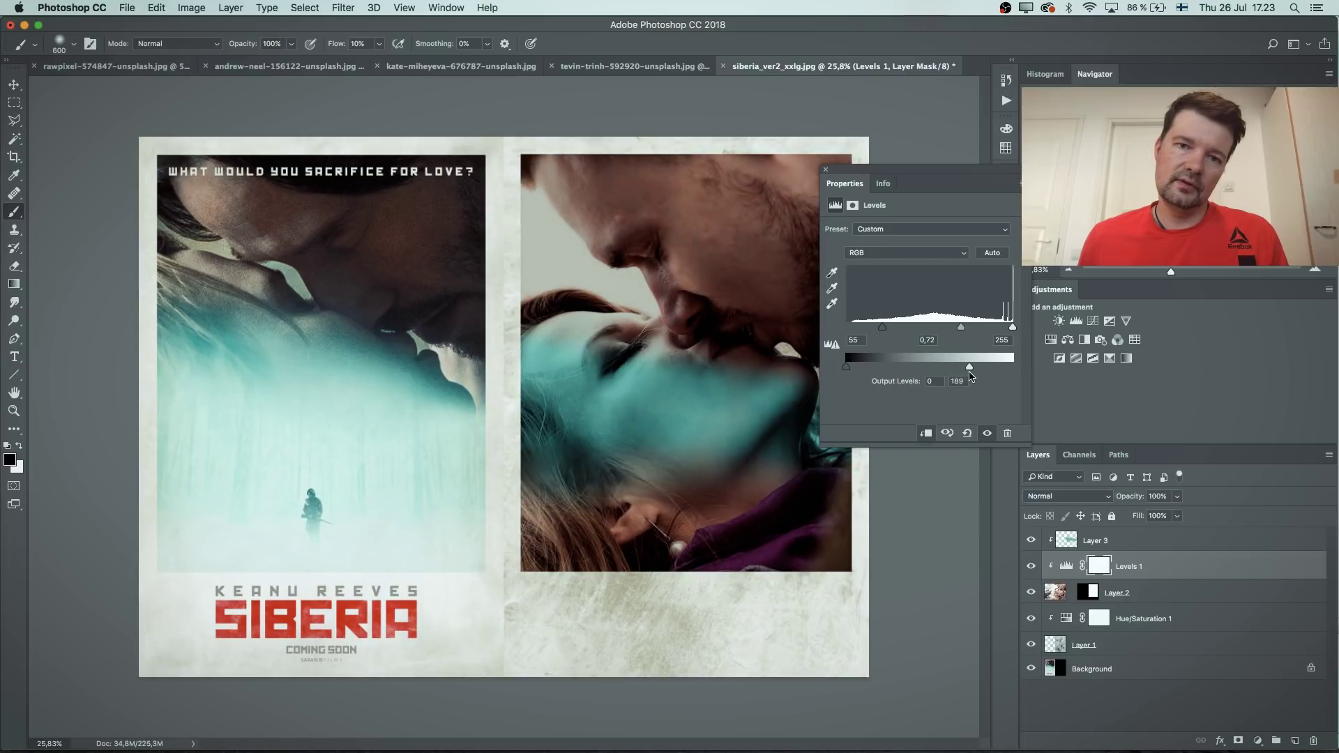
pyautogui.click(825, 169)
# Step: Add a Hue/Saturation adjustment to the couple photo, lowering Saturation to about -28
pyautogui.click(1143, 594)
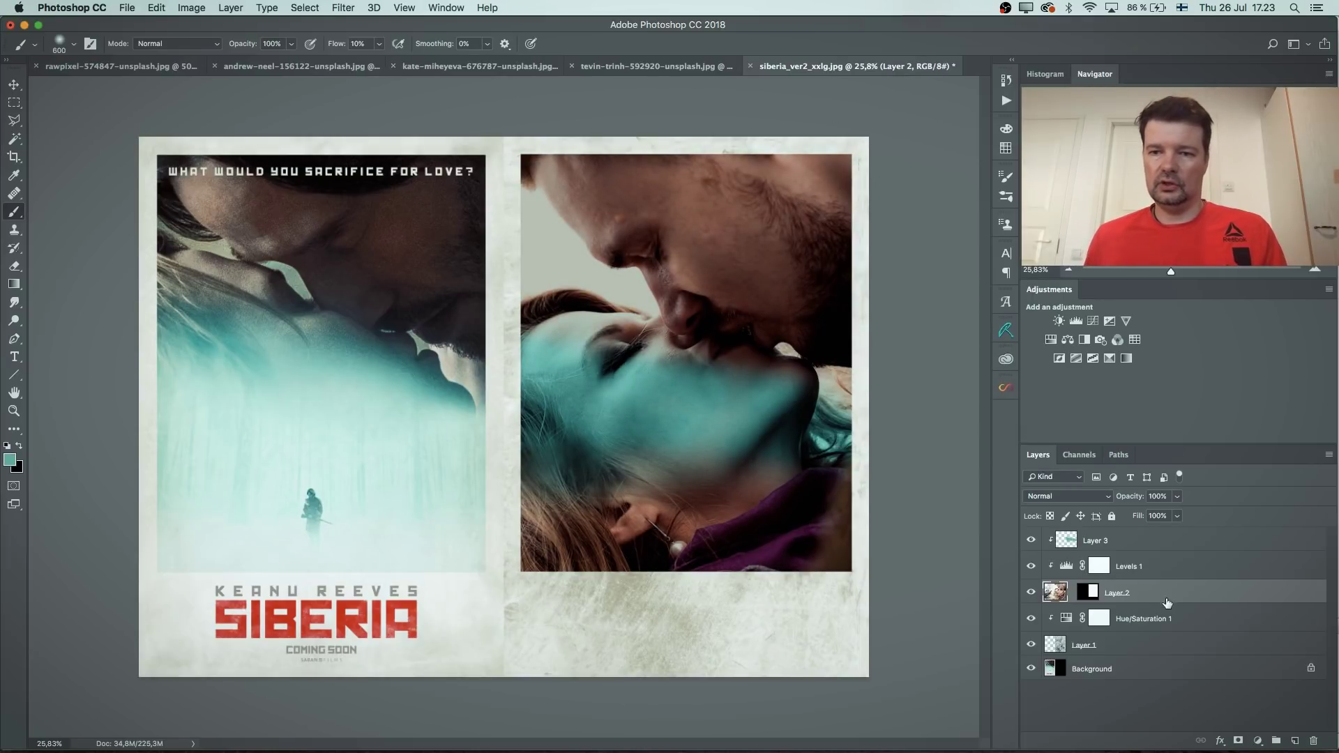
pyautogui.click(1257, 741)
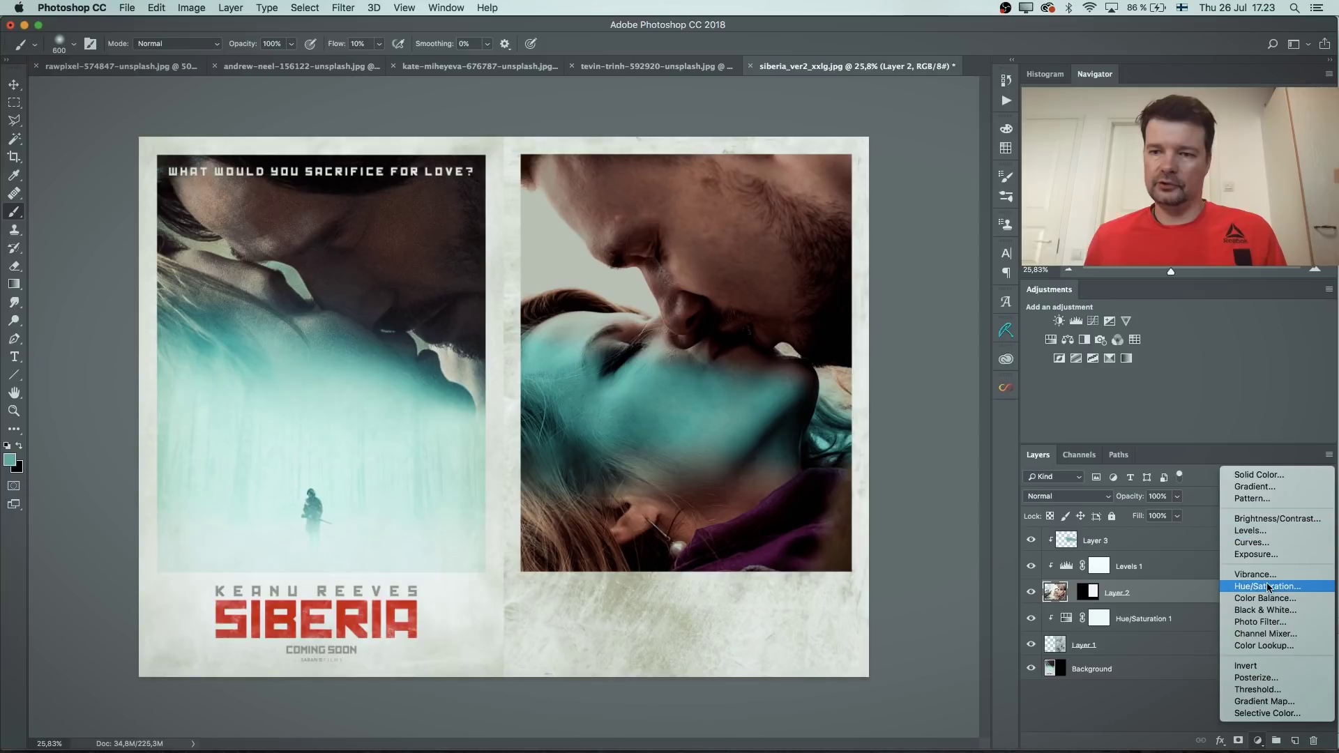
pyautogui.click(1269, 588)
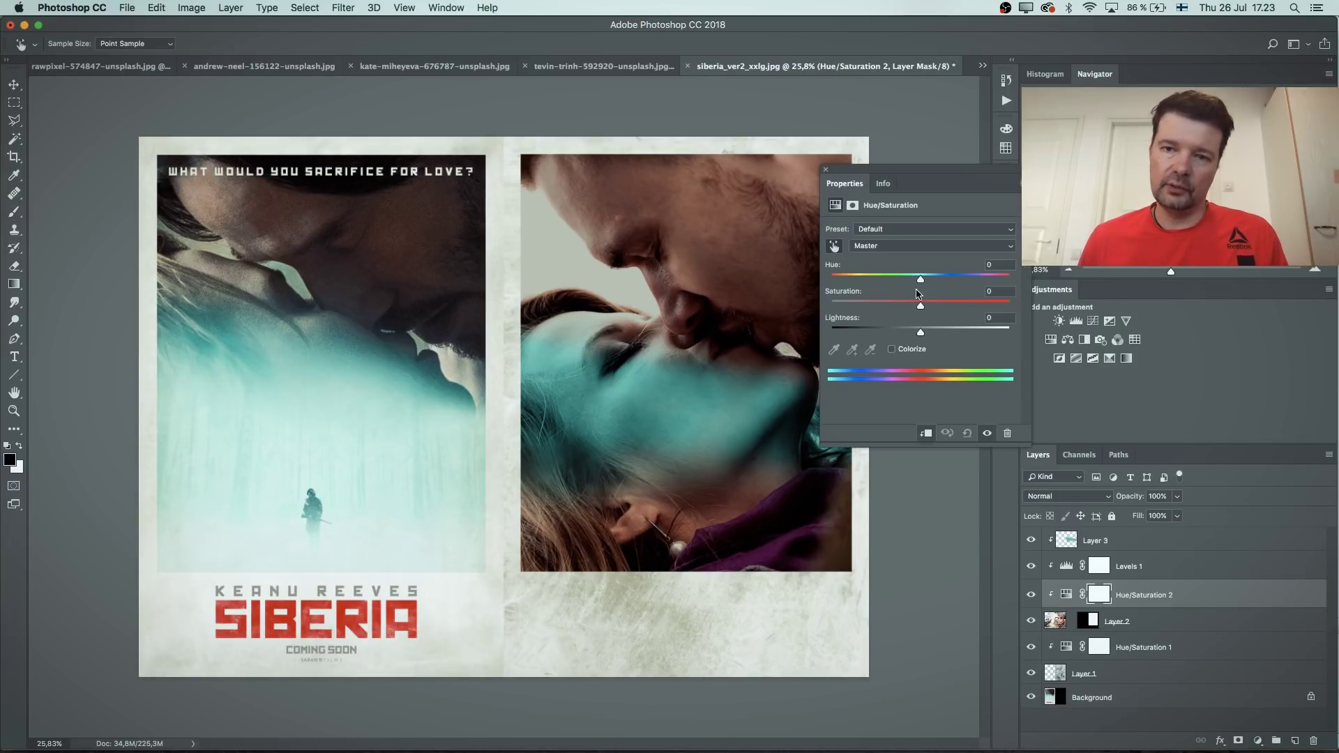
pyautogui.moveTo(914, 311); pyautogui.dragTo(889, 315)
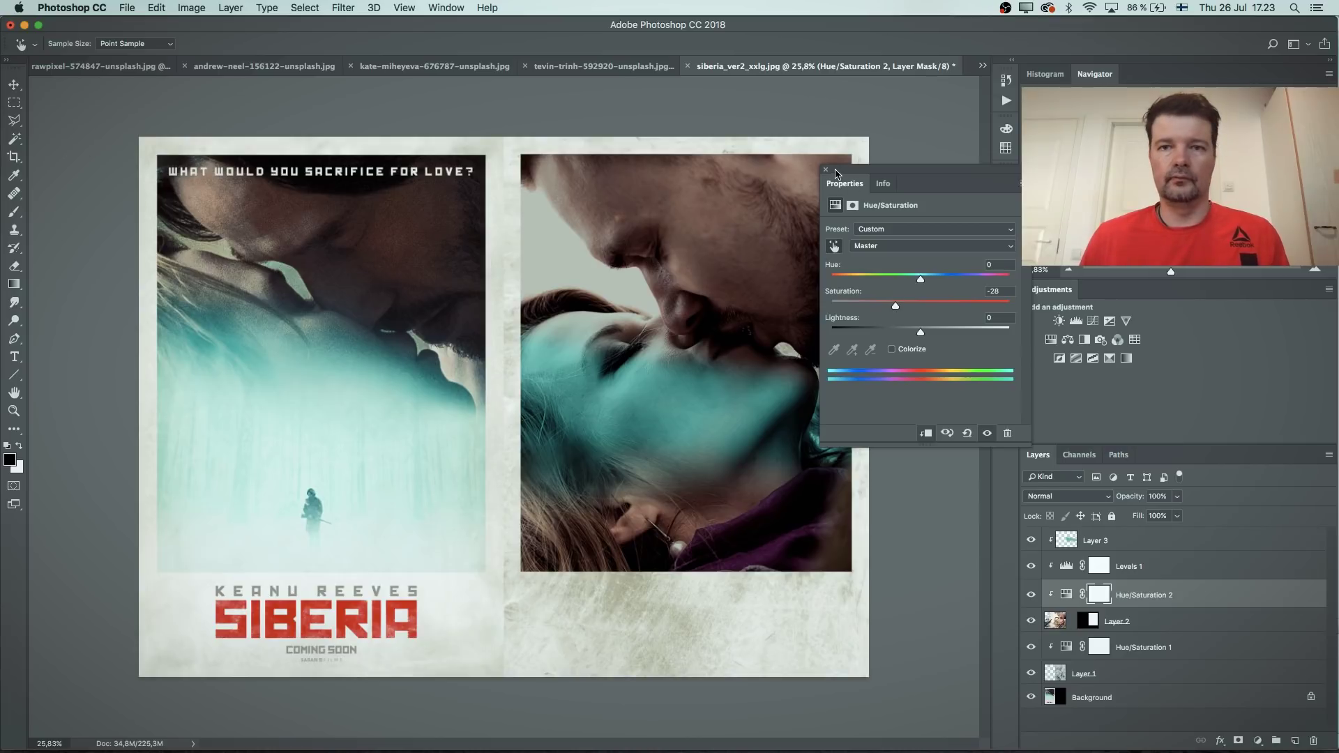
pyautogui.click(830, 185)
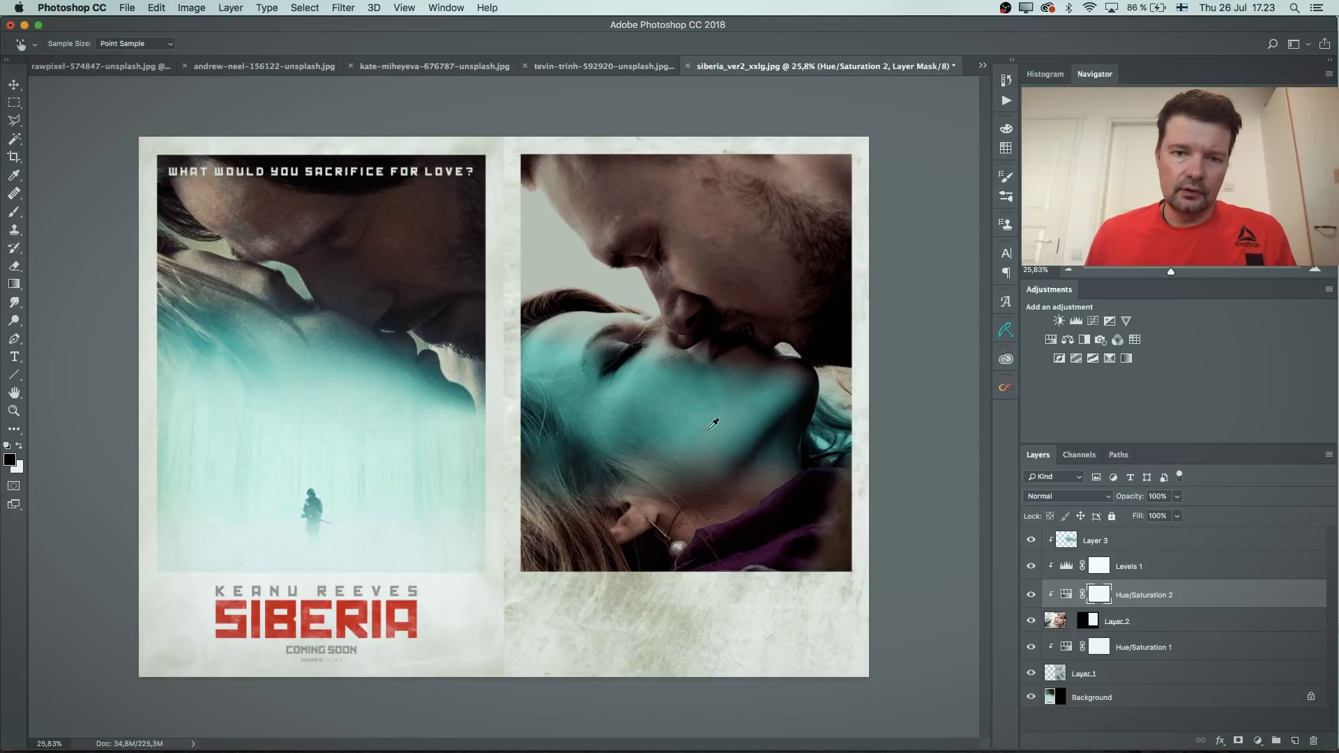
# Step: Pick teal as the paint colour and add Layer 4 clipped to Layer 3
pyautogui.click(1158, 546)
pyautogui.press('b')
pyautogui.keyDown('alt'); pyautogui.click(620, 495); pyautogui.keyUp('alt')
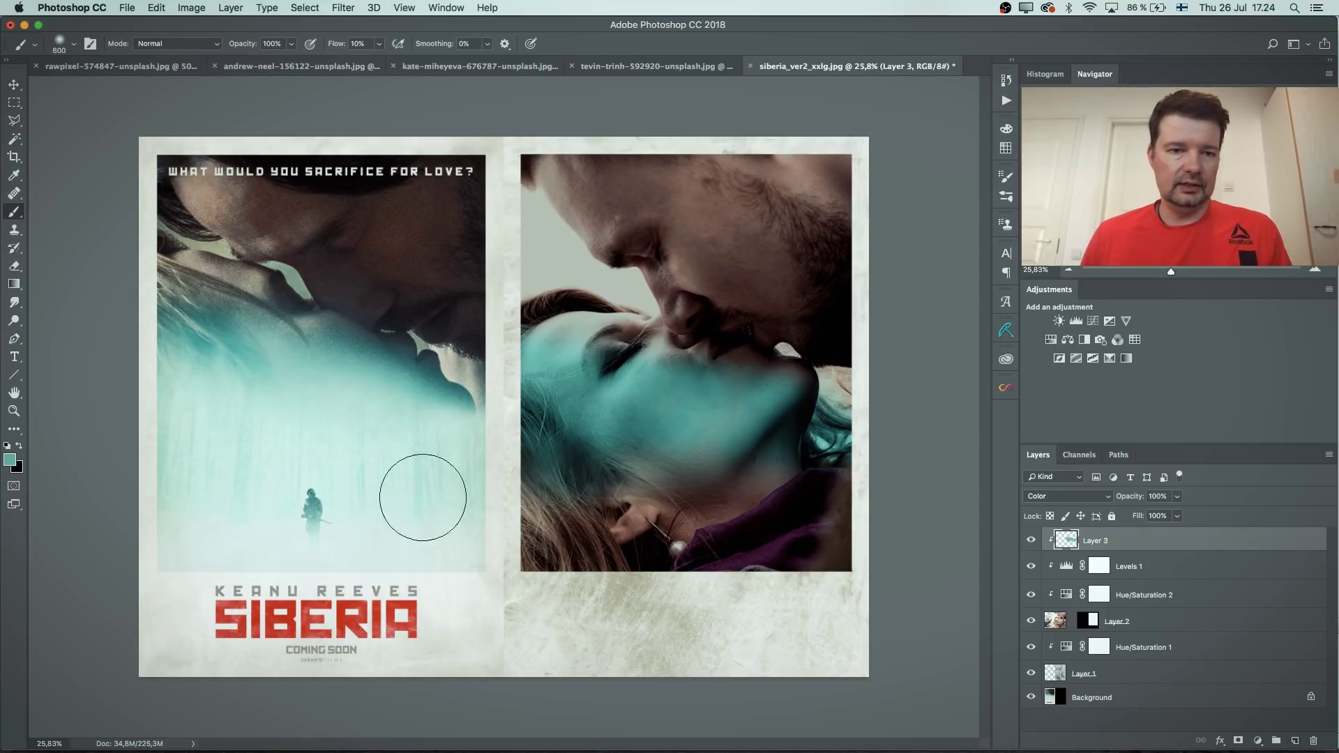
pyautogui.click(1295, 740)
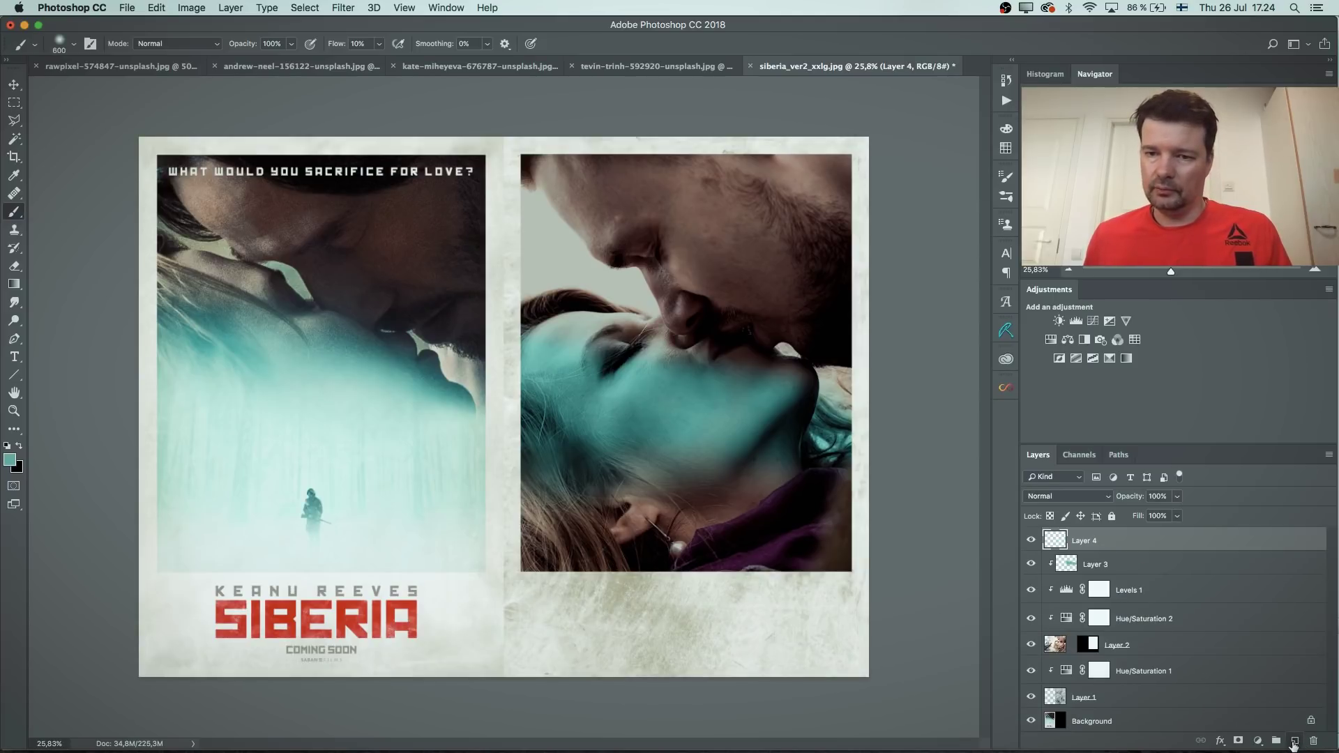
pyautogui.keyDown('alt'); pyautogui.click(1140, 548); pyautogui.keyUp('alt')
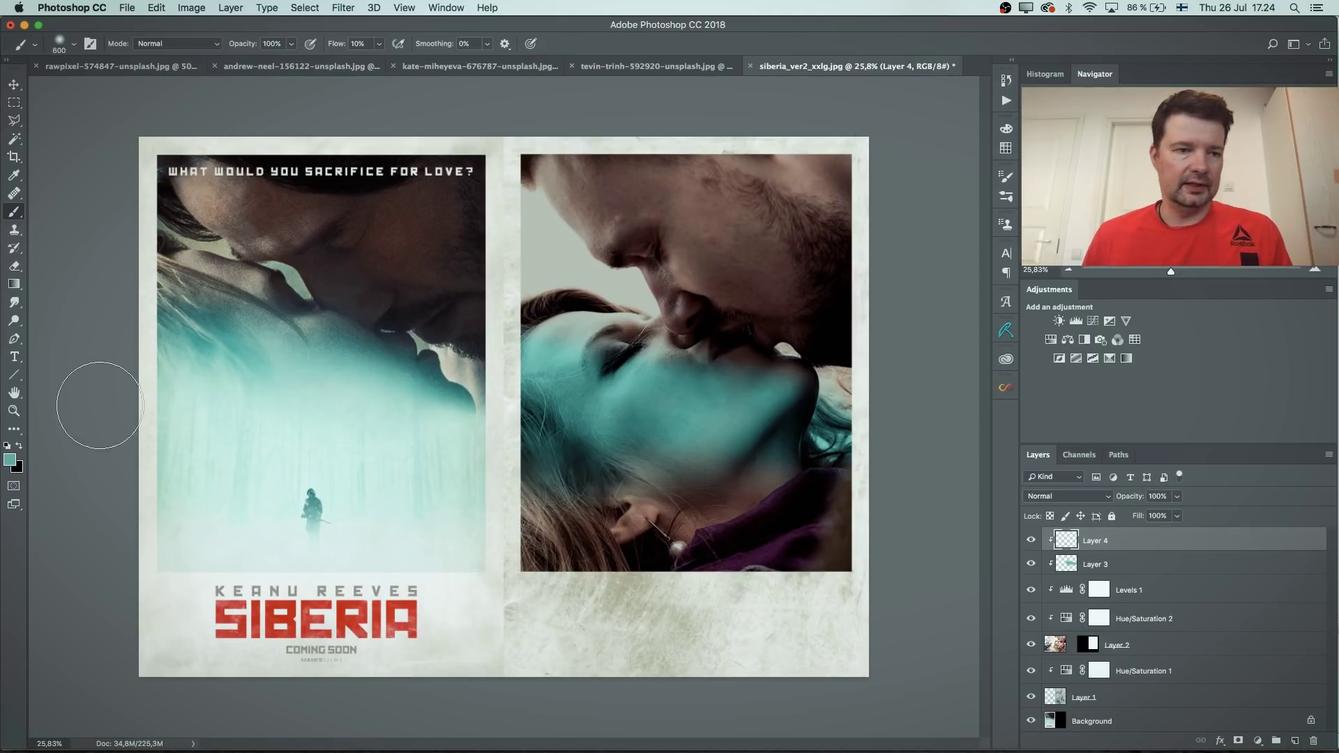
# Step: Paint pale mist and teal sampled from the left poster over the photo's lower half with an 800 px brush
pyautogui.keyDown('alt'); pyautogui.click(348, 537); pyautogui.keyUp('alt')
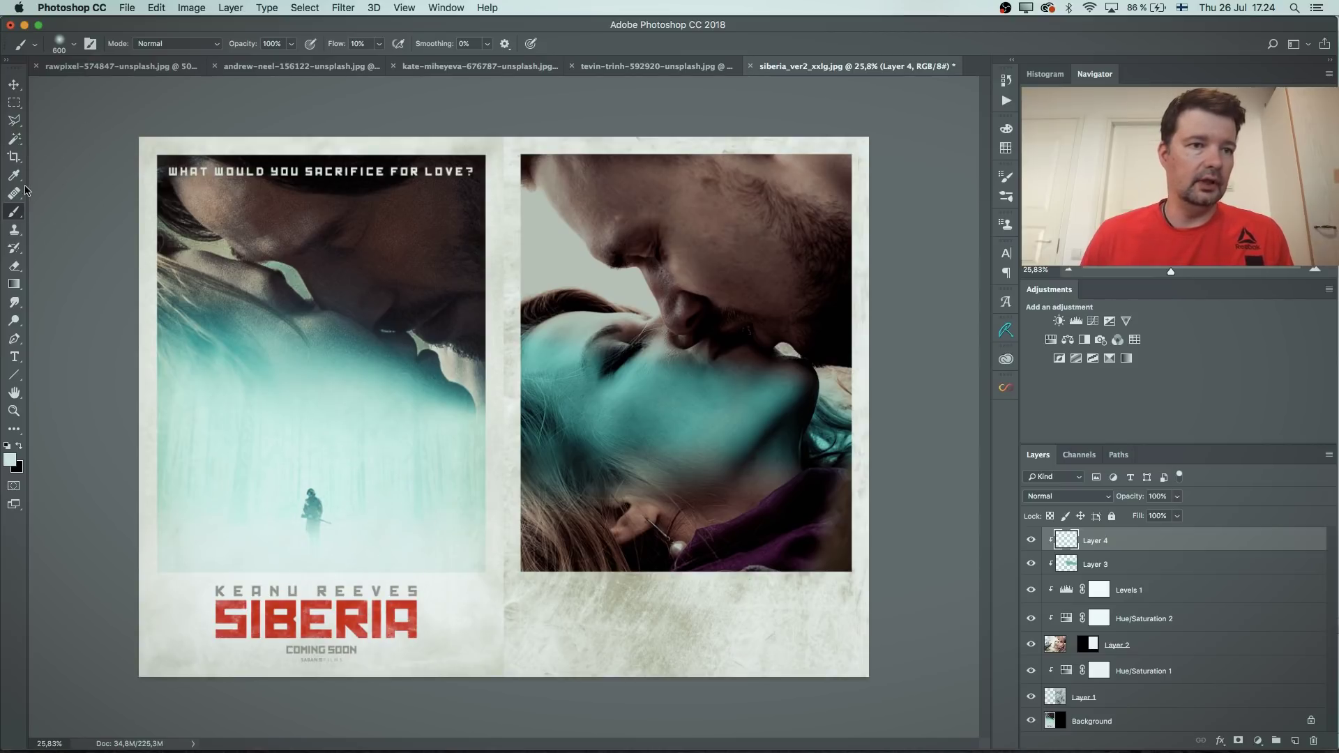
pyautogui.press(']')
pyautogui.press(']')
pyautogui.moveTo(593, 540)
pyautogui.mouseDown()
pyautogui.moveTo(703, 565)
pyautogui.moveTo(671, 548)
pyautogui.moveTo(627, 555)
pyautogui.moveTo(753, 546)
pyautogui.moveTo(682, 572)
pyautogui.moveTo(600, 573)
pyautogui.moveTo(596, 537)
pyautogui.moveTo(495, 496)
pyautogui.moveTo(527, 477)
pyautogui.moveTo(773, 453)
pyautogui.moveTo(804, 476)
pyautogui.moveTo(548, 476)
pyautogui.moveTo(556, 419)
pyautogui.moveTo(599, 450)
pyautogui.moveTo(912, 504)
pyautogui.moveTo(645, 482)
pyautogui.moveTo(648, 513)
pyautogui.mouseUp()
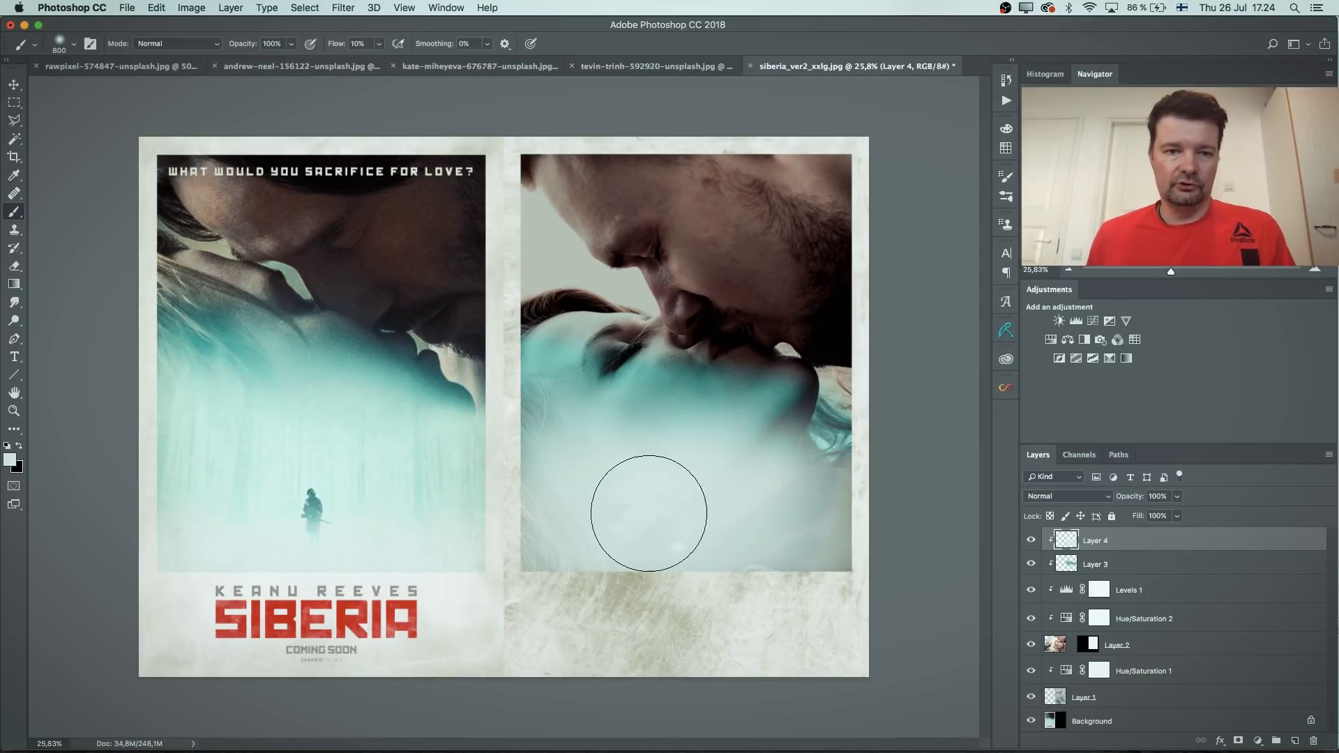
pyautogui.keyDown('alt'); pyautogui.click(353, 479); pyautogui.keyUp('alt')
pyautogui.moveTo(742, 483)
pyautogui.mouseDown()
pyautogui.moveTo(537, 419)
pyautogui.moveTo(821, 448)
pyautogui.moveTo(474, 382)
pyautogui.moveTo(847, 479)
pyautogui.moveTo(608, 463)
pyautogui.moveTo(482, 481)
pyautogui.moveTo(742, 507)
pyautogui.moveTo(536, 507)
pyautogui.moveTo(854, 506)
pyautogui.moveTo(856, 475)
pyautogui.moveTo(764, 448)
pyautogui.moveTo(478, 460)
pyautogui.moveTo(802, 472)
pyautogui.moveTo(838, 449)
pyautogui.moveTo(760, 418)
pyautogui.moveTo(508, 414)
pyautogui.moveTo(566, 422)
pyautogui.moveTo(529, 392)
pyautogui.moveTo(812, 479)
pyautogui.moveTo(569, 508)
pyautogui.moveTo(587, 536)
pyautogui.moveTo(541, 565)
pyautogui.moveTo(565, 557)
pyautogui.moveTo(589, 580)
pyautogui.moveTo(859, 569)
pyautogui.moveTo(613, 562)
pyautogui.moveTo(852, 587)
pyautogui.mouseUp()
pyautogui.keyDown('alt'); pyautogui.click(360, 550); pyautogui.keyUp('alt')
pyautogui.moveTo(361, 550)
pyautogui.mouseDown()
pyautogui.moveTo(697, 553)
pyautogui.moveTo(493, 550)
pyautogui.mouseUp()
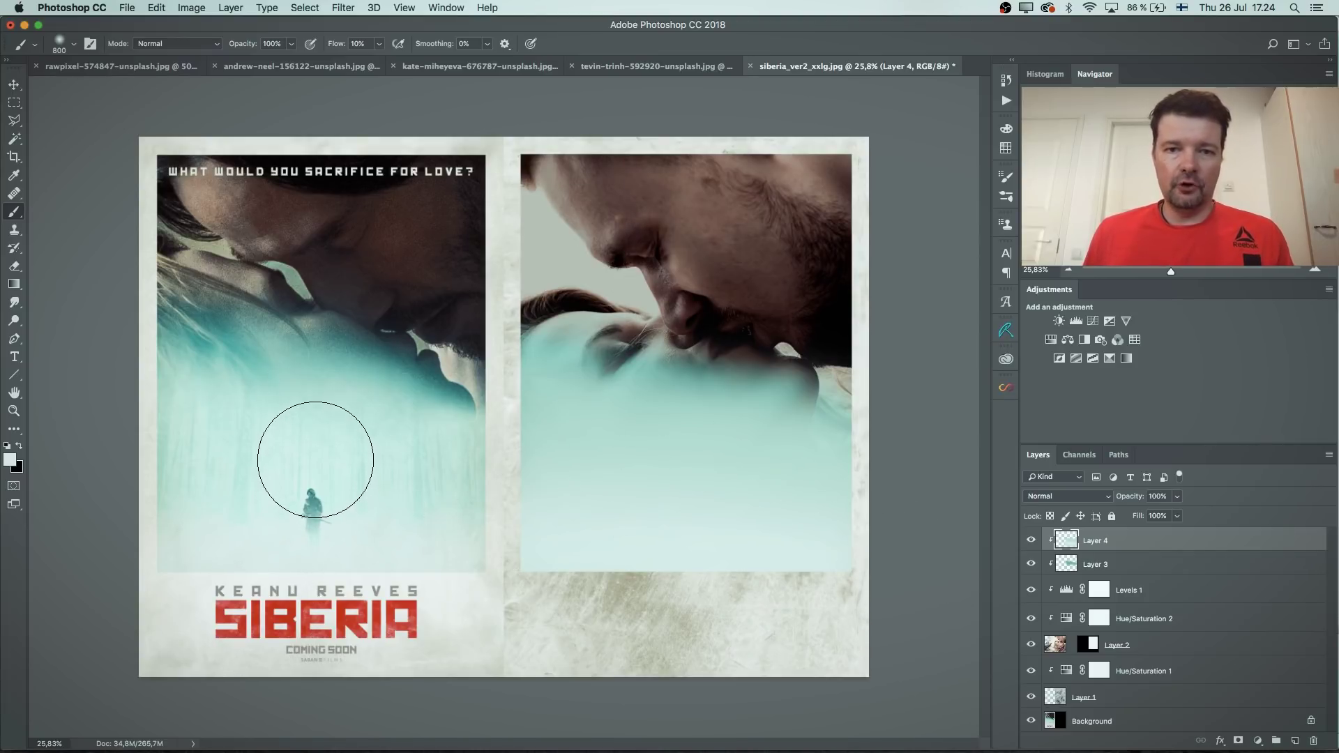
# Step: Select all and copy the andrew-neel autumn forest photo, then return to siberia_ver2
pyautogui.click(466, 67)
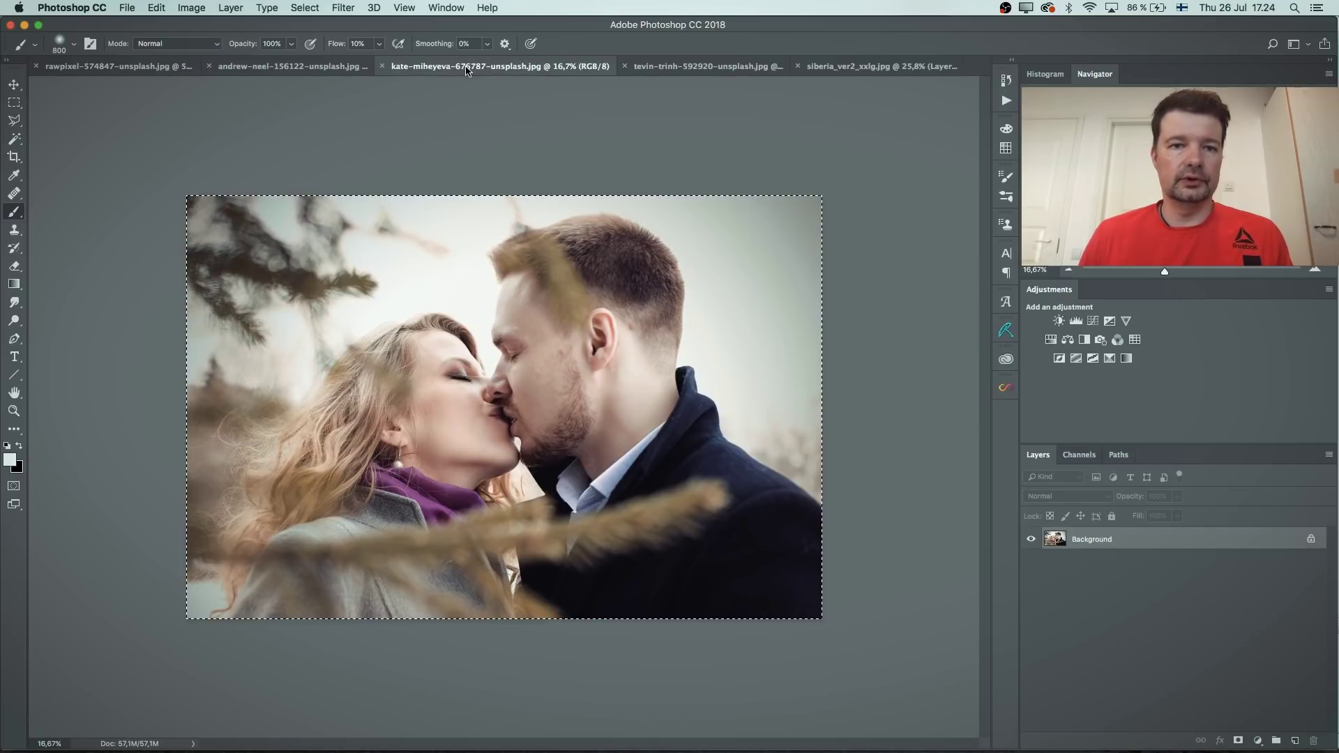
pyautogui.click(303, 69)
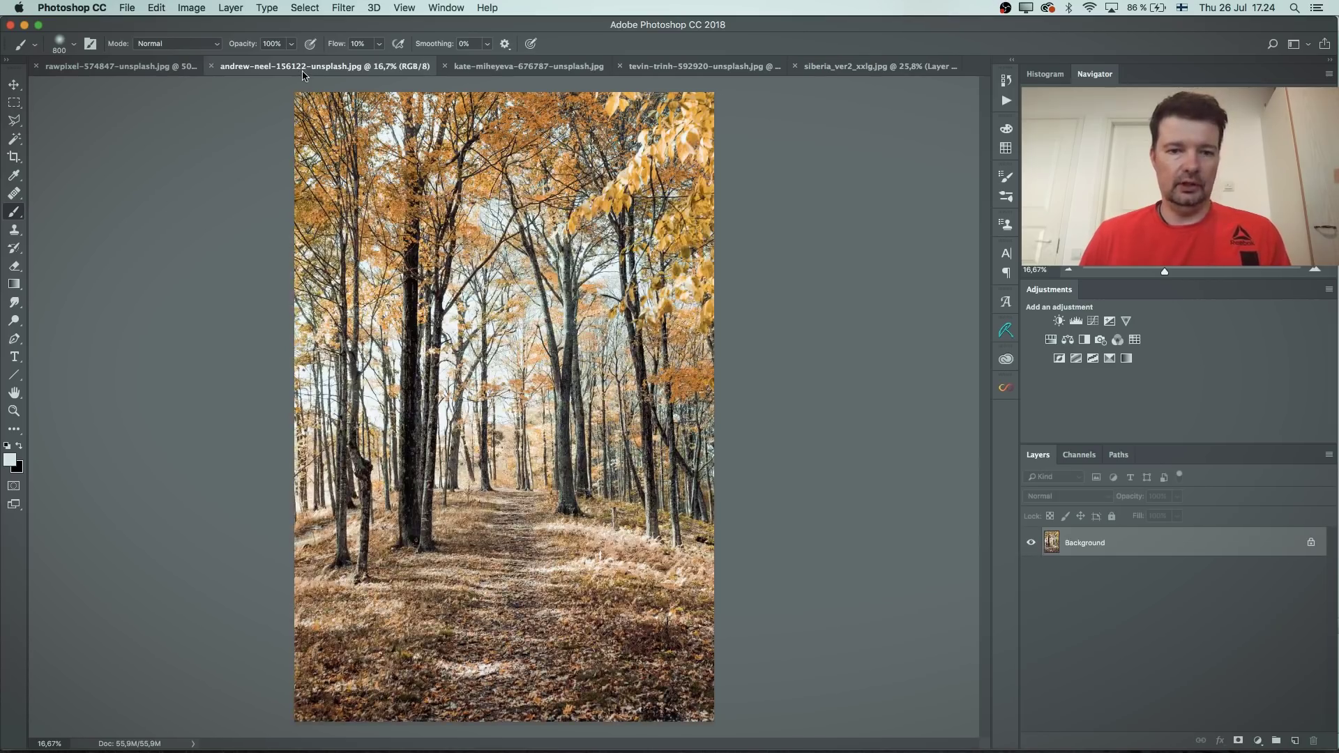
pyautogui.press('super+a')
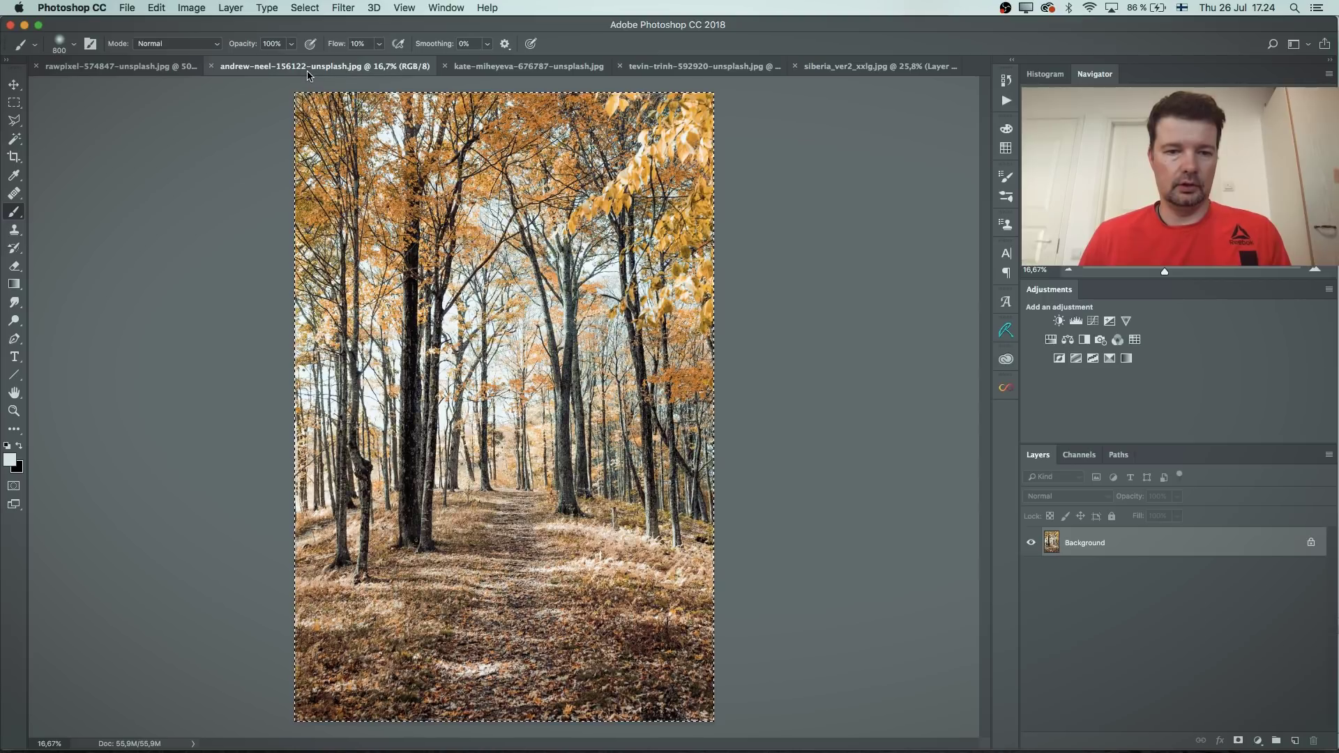
pyautogui.press('super+a')
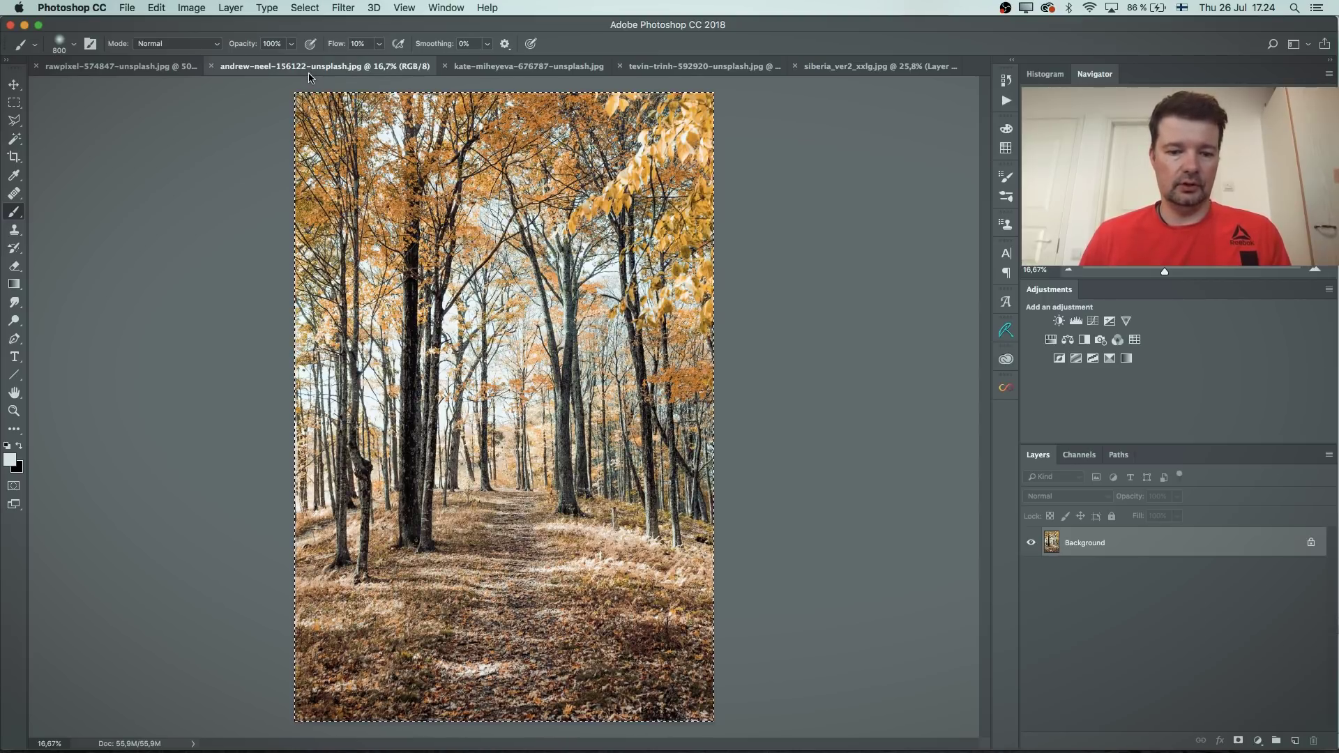
pyautogui.click(124, 68)
pyautogui.click(843, 67)
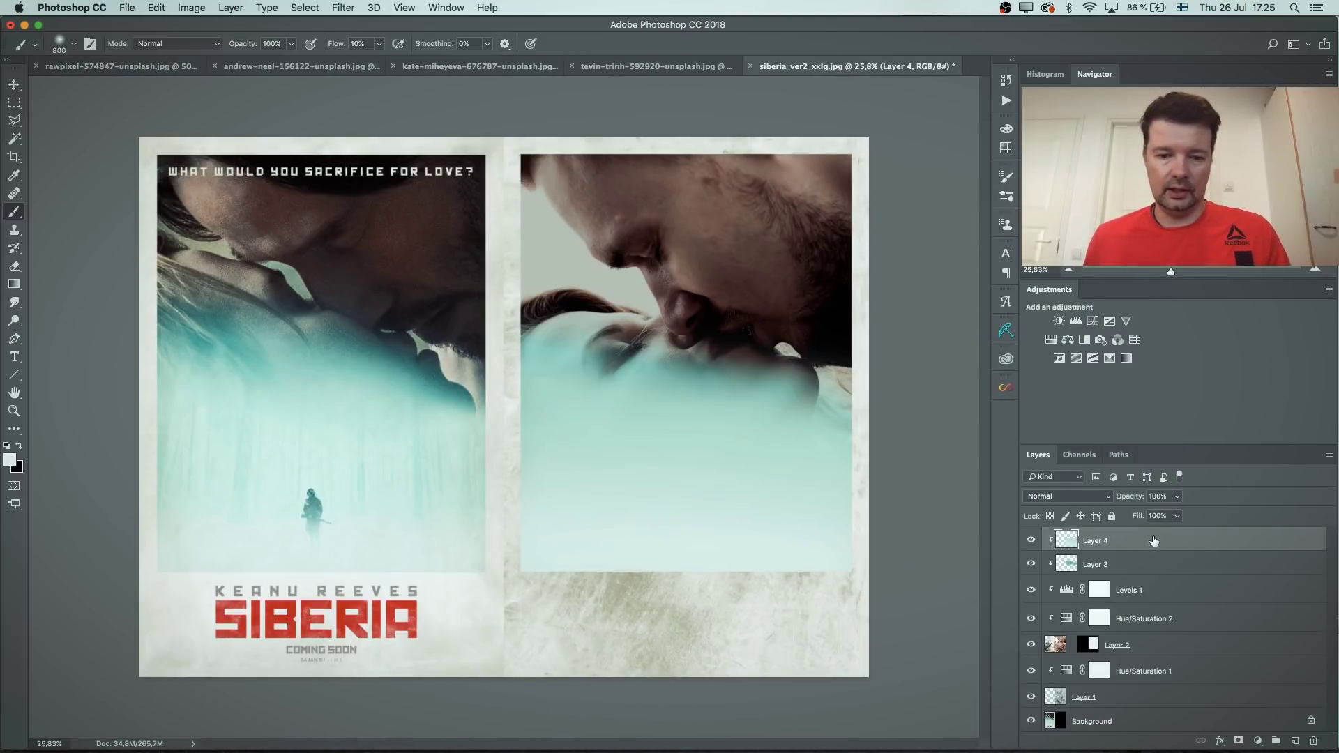
# Step: Paste the forest photo as Layer 5, clip it to the right photo, and desaturate it to grey
pyautogui.press('super+v')
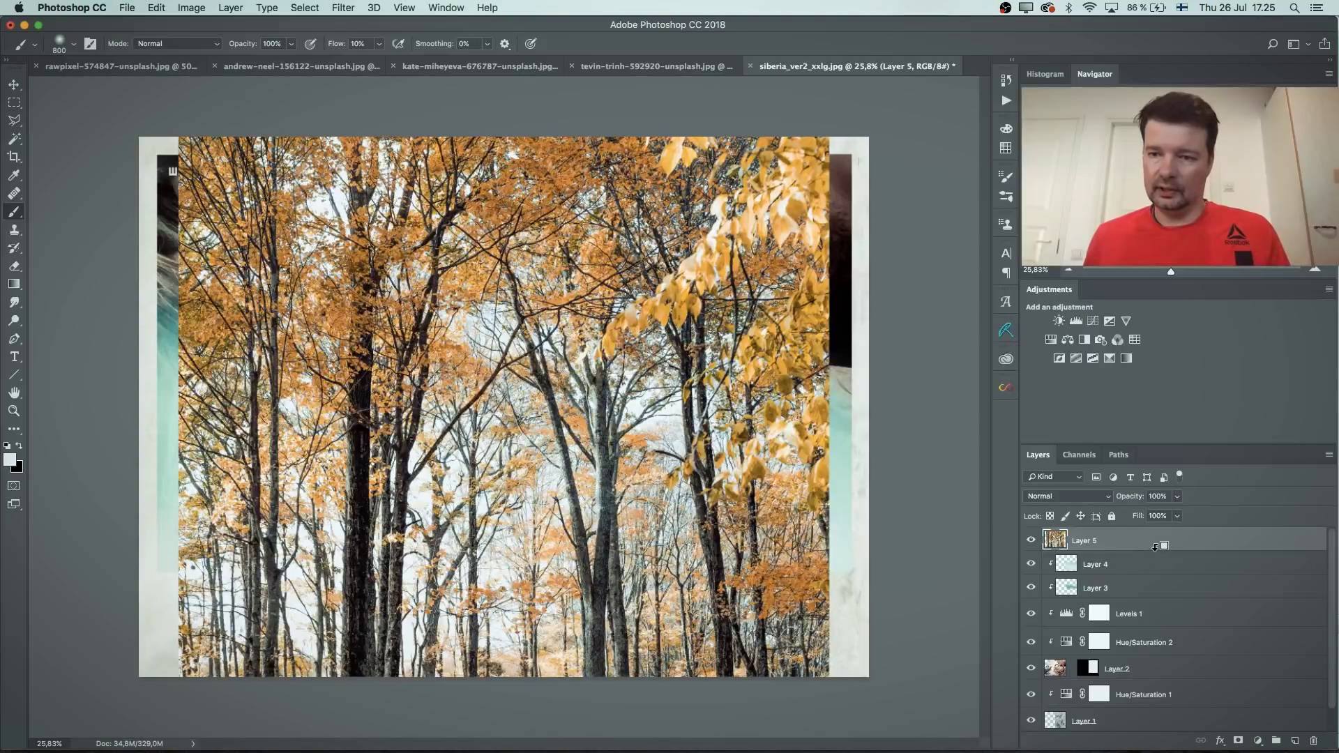
pyautogui.keyDown('alt'); pyautogui.click(1161, 548); pyautogui.keyUp('alt')
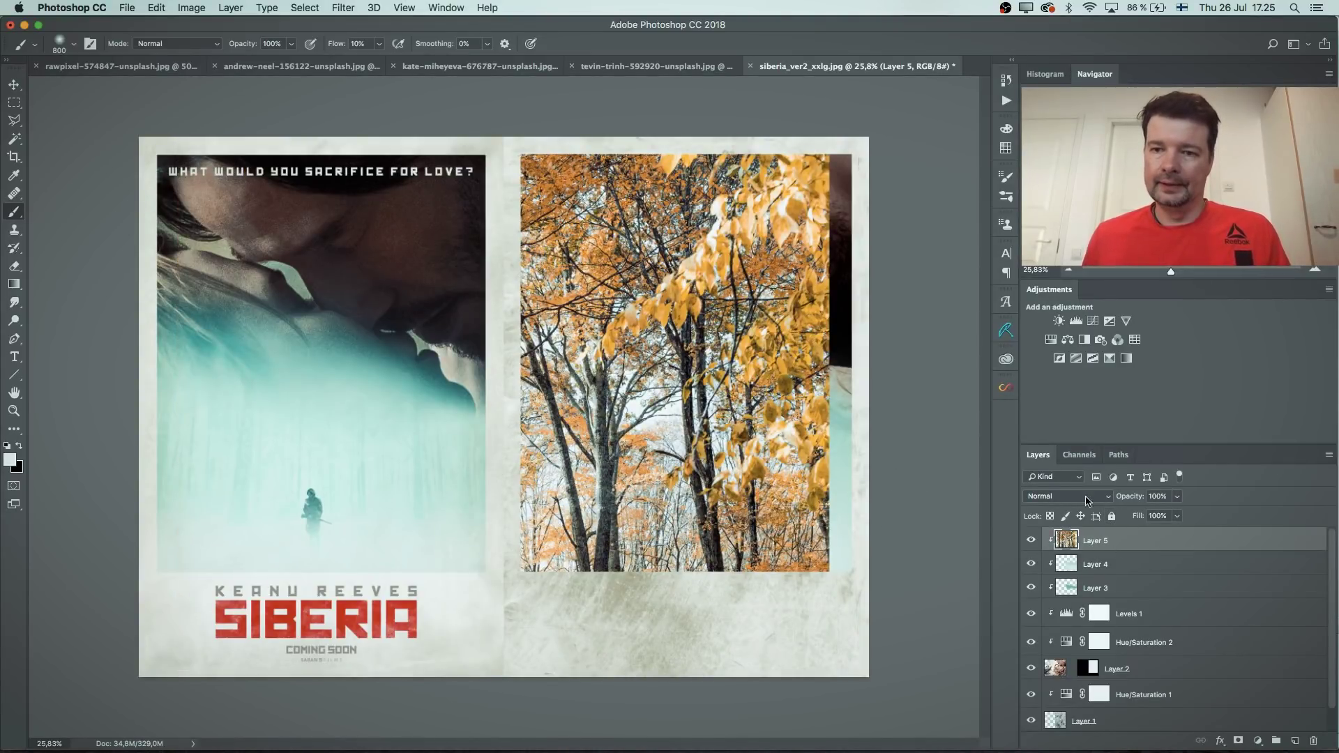
pyautogui.press('super+u')
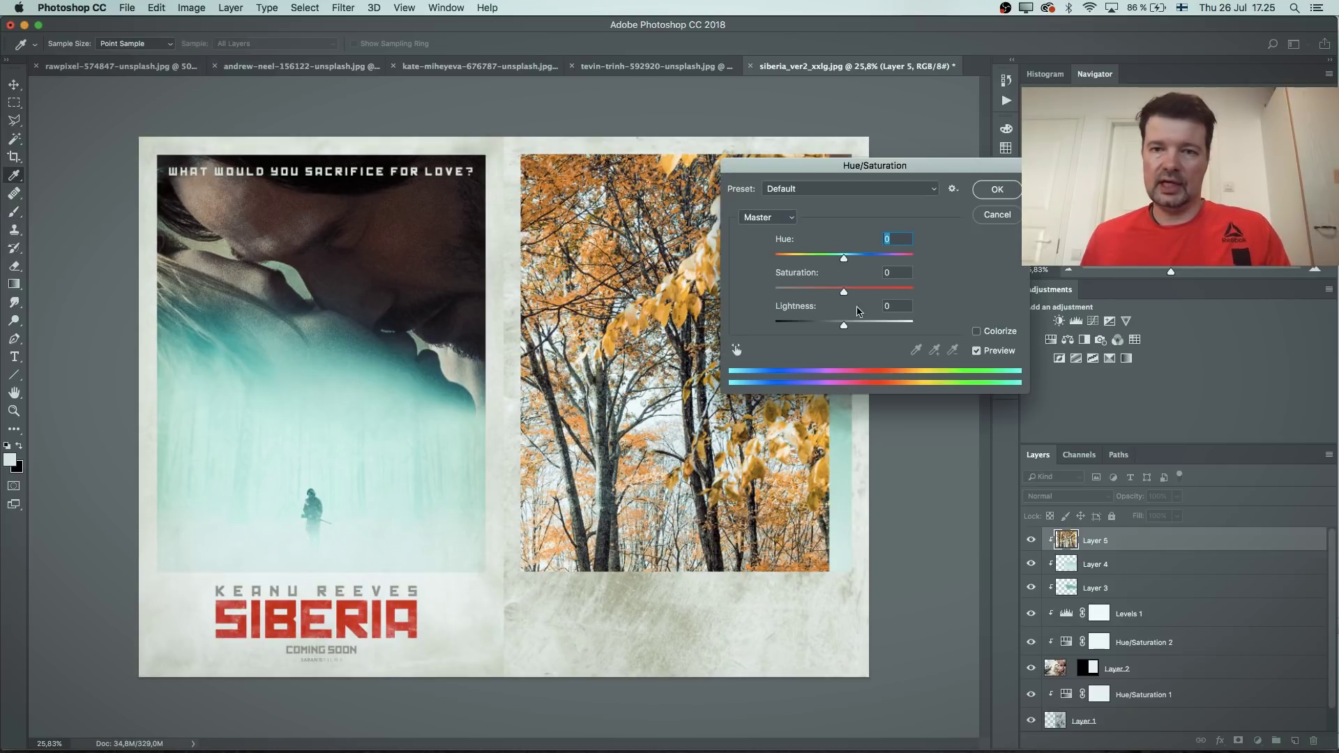
pyautogui.click(1011, 216)
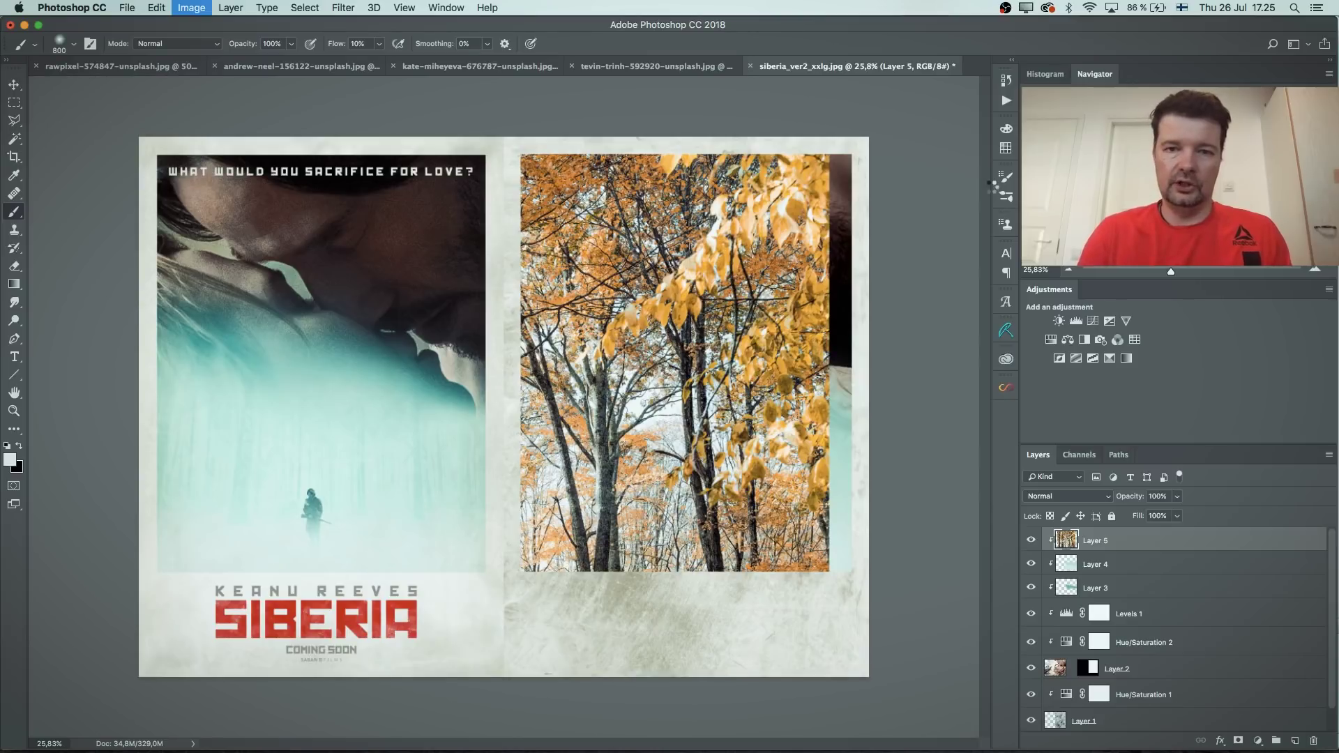
pyautogui.press('super+shift+u')
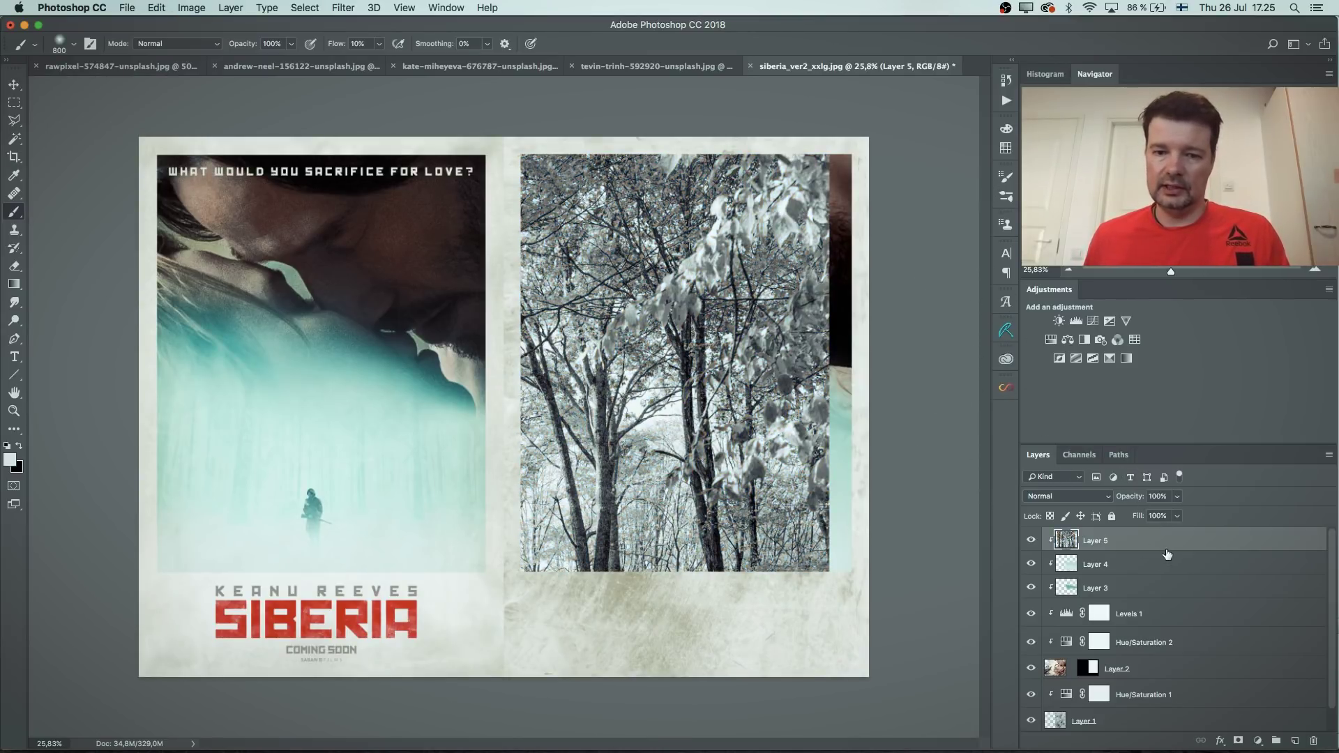
# Step: Set Layer 5 to Multiply blend mode at 8% opacity
pyautogui.click(1085, 499)
pyautogui.click(1085, 538)
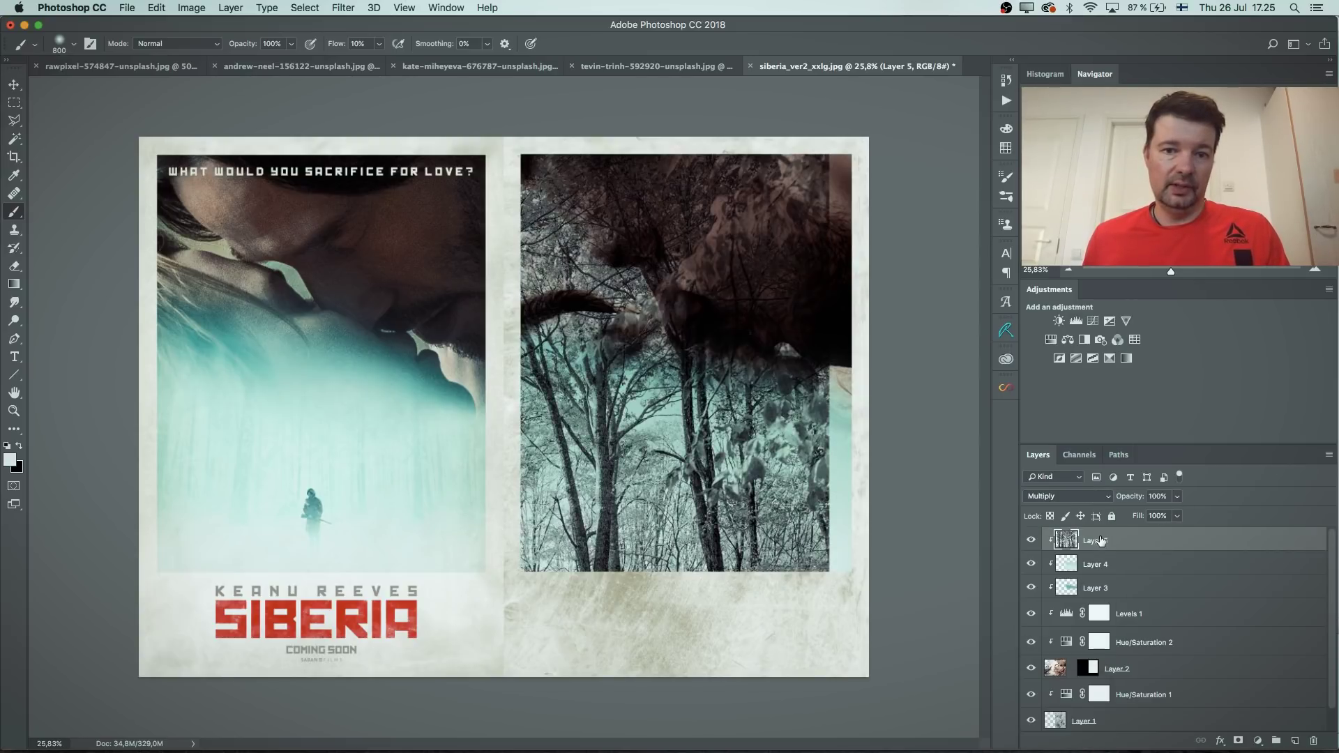
pyautogui.moveTo(1177, 501); pyautogui.dragTo(1120, 515)
# Step: Scale the forest Layer 5 to about 51% and fit it inside the right-hand couple photo
pyautogui.press('super+t')
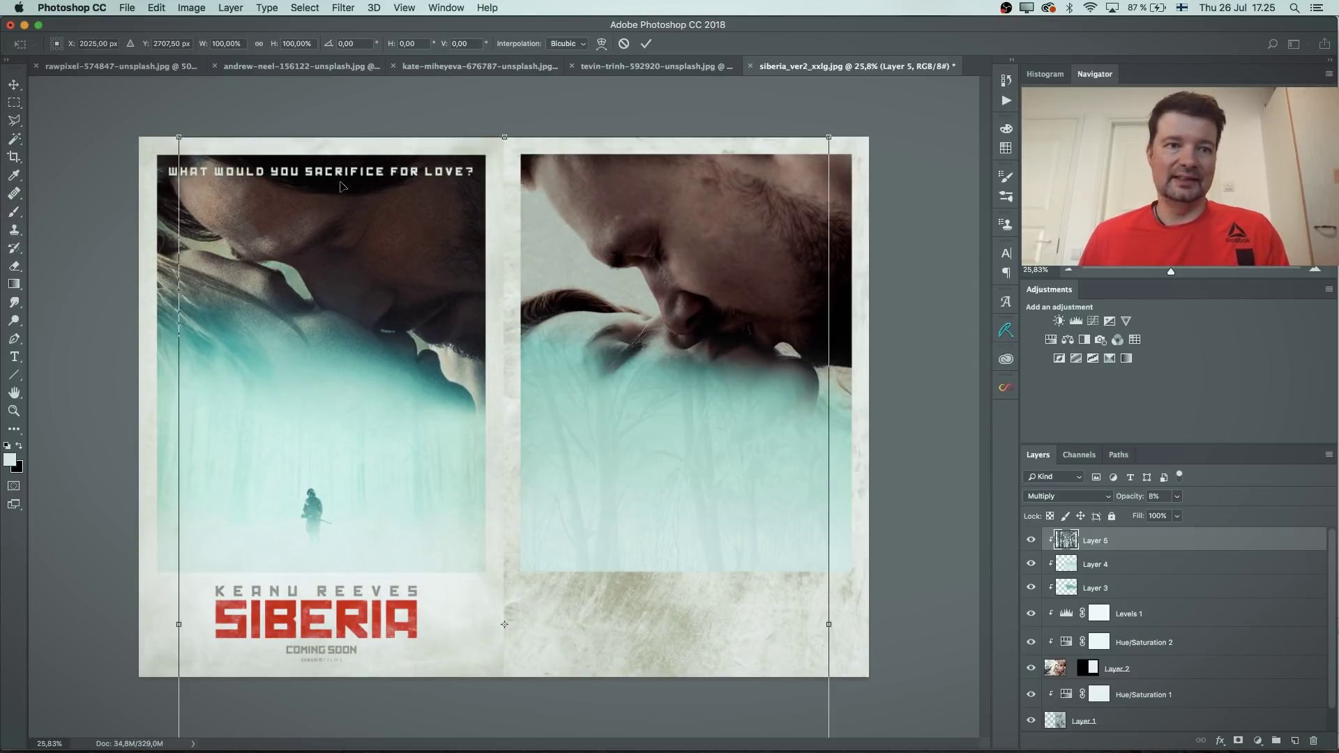
pyautogui.moveTo(189, 141); pyautogui.dragTo(618, 543)
pyautogui.moveTo(720, 624); pyautogui.dragTo(758, 268)
pyautogui.moveTo(506, 211); pyautogui.dragTo(517, 231)
pyautogui.moveTo(717, 472); pyautogui.dragTo(720, 403)
pyautogui.moveTo(862, 165); pyautogui.dragTo(851, 176)
pyautogui.moveTo(731, 456); pyautogui.dragTo(732, 438)
pyautogui.moveTo(518, 656); pyautogui.dragTo(514, 656)
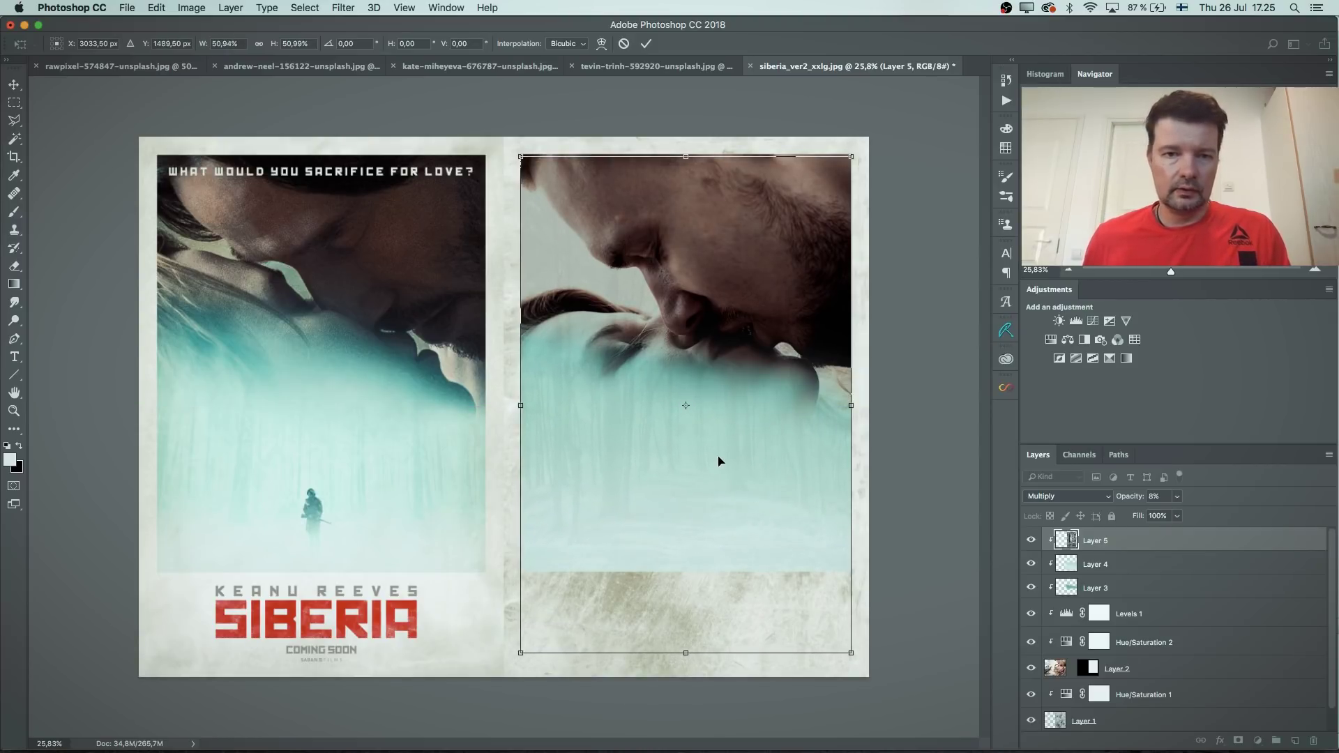
pyautogui.moveTo(722, 456); pyautogui.dragTo(715, 486)
pyautogui.hotkey('ctrl', 'z')
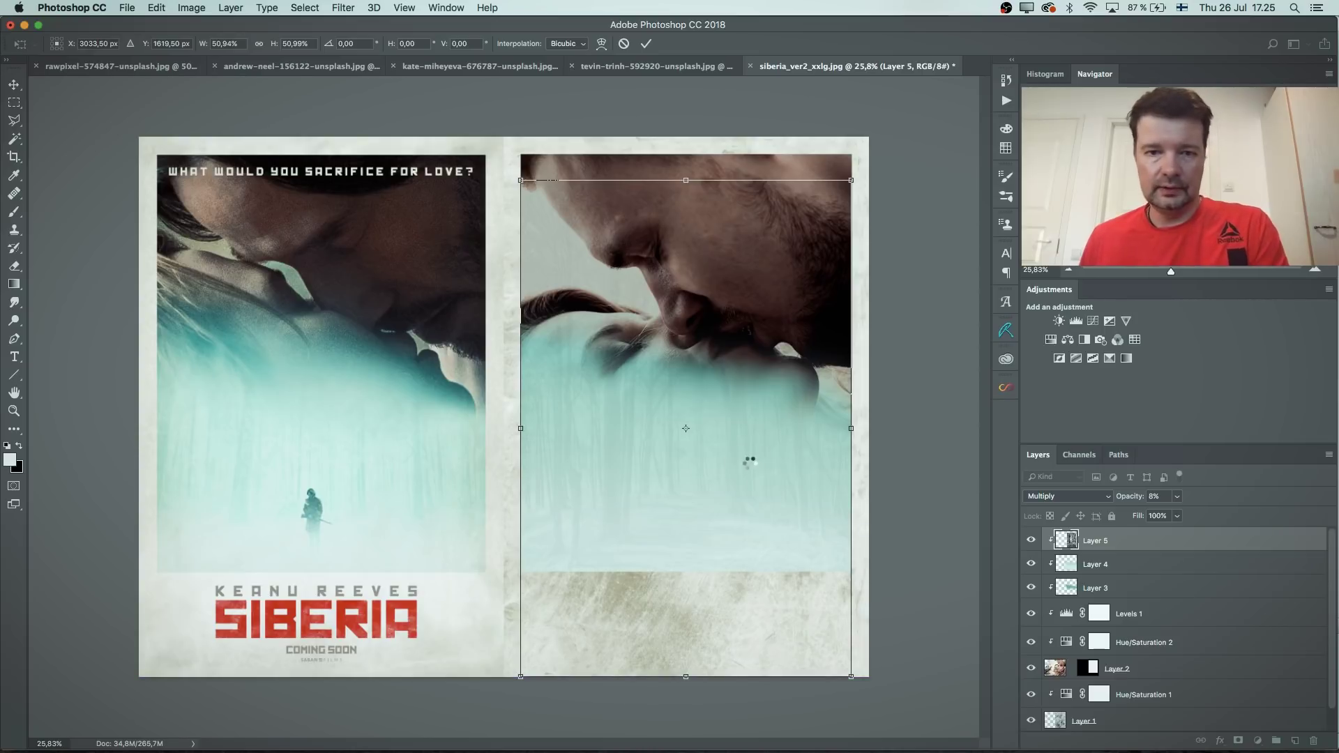
pyautogui.press('Return')
pyautogui.press('b')
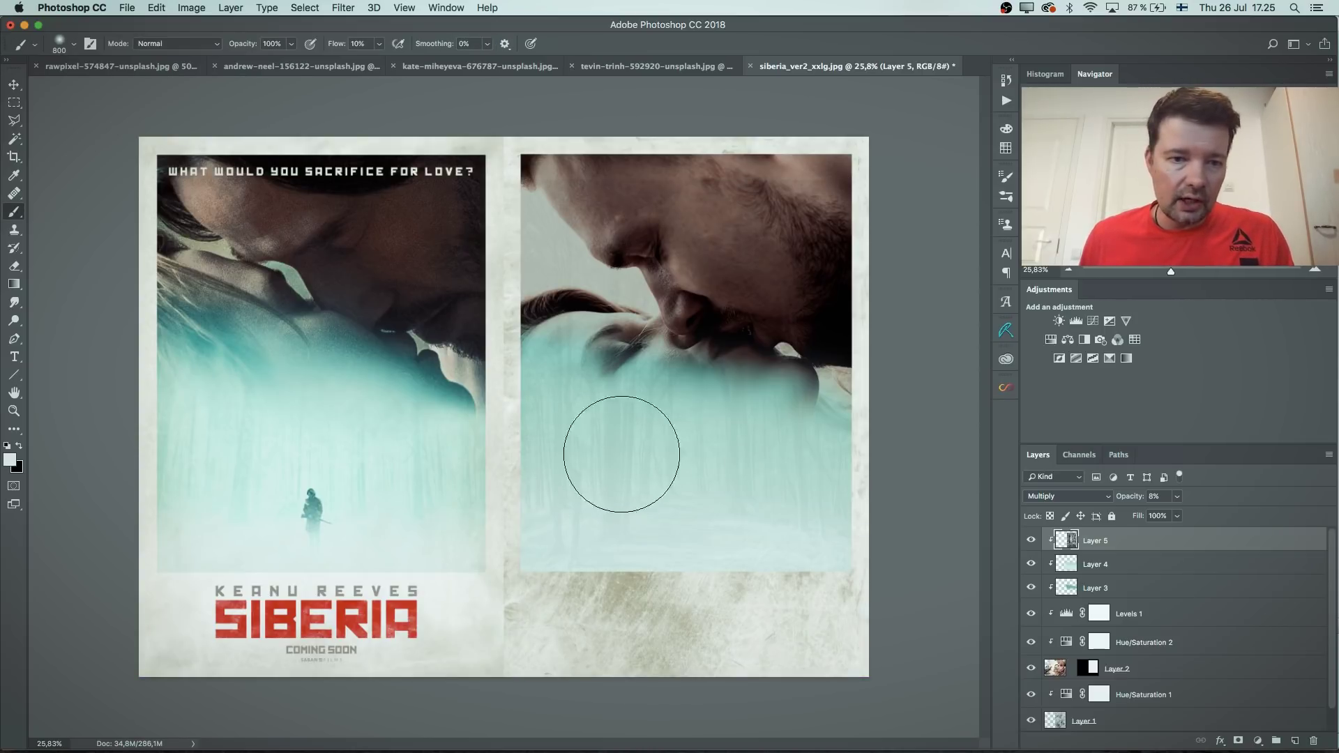
# Step: Colorize forest Layer 5 turquoise with Hue 171, Saturation 80, Lightness +21
pyautogui.click(14, 411)
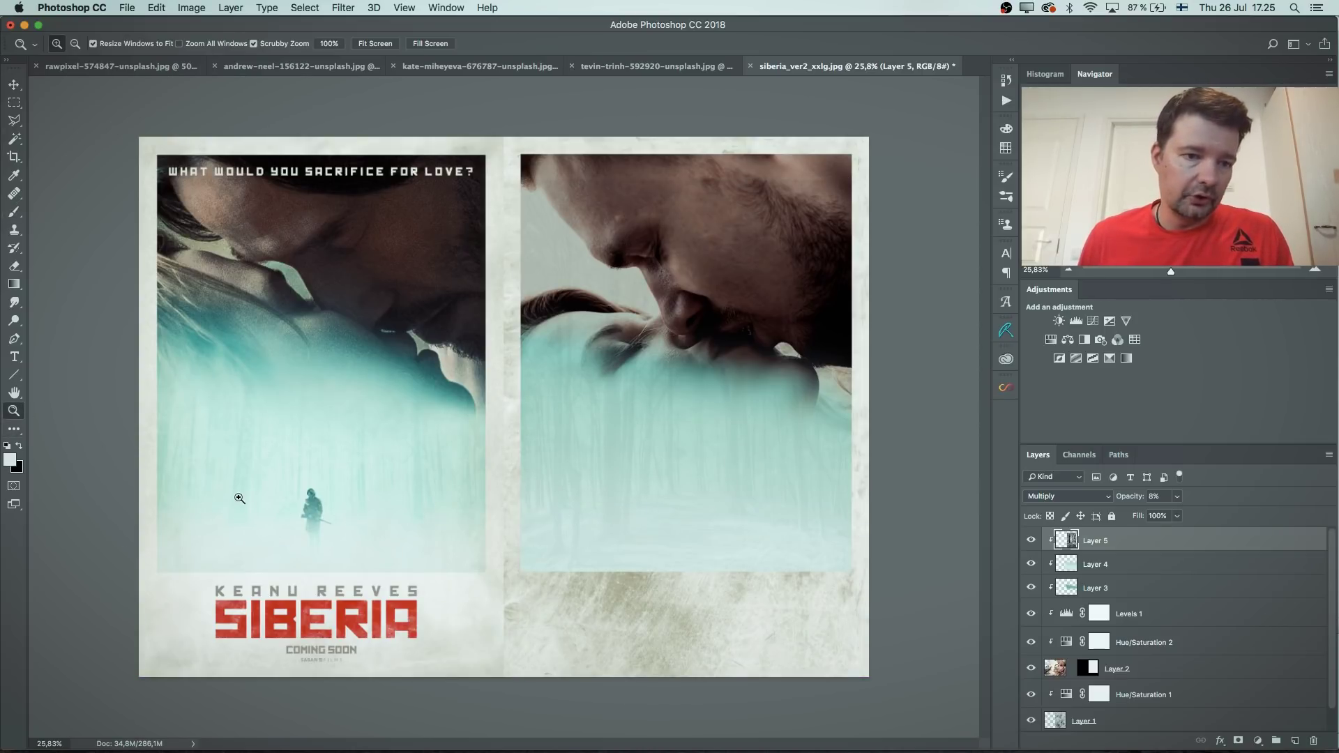
pyautogui.moveTo(241, 496); pyautogui.dragTo(258, 458)
pyautogui.hscroll(10, 258, 459)
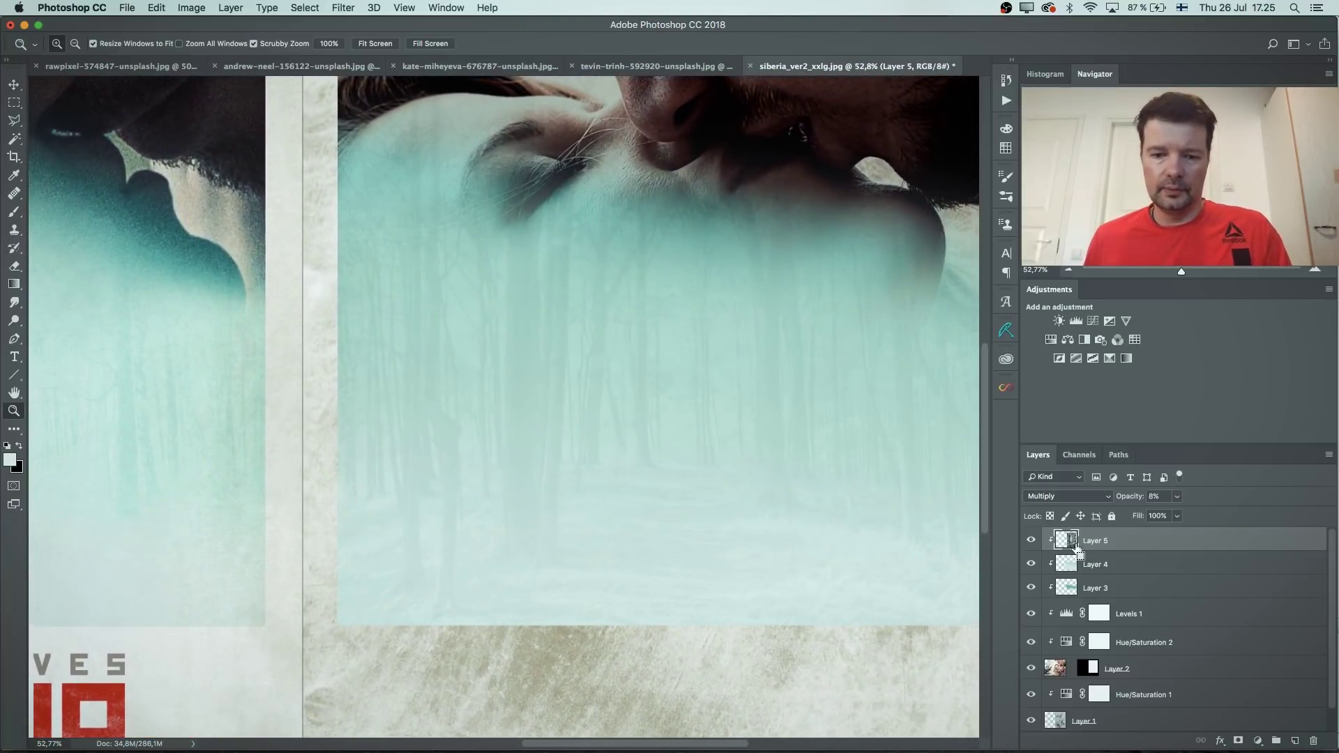
pyautogui.press('super+u')
pyautogui.click(977, 332)
pyautogui.click(852, 288)
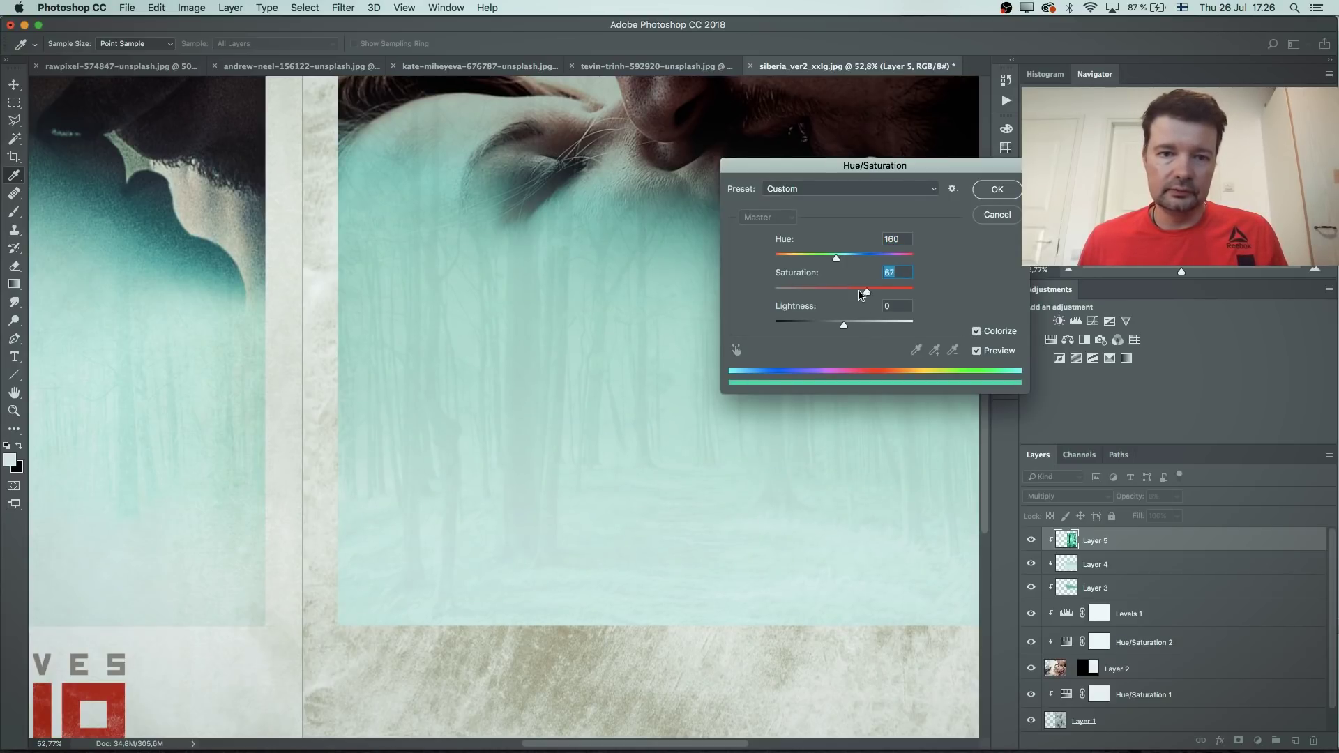
pyautogui.moveTo(839, 332); pyautogui.dragTo(855, 327)
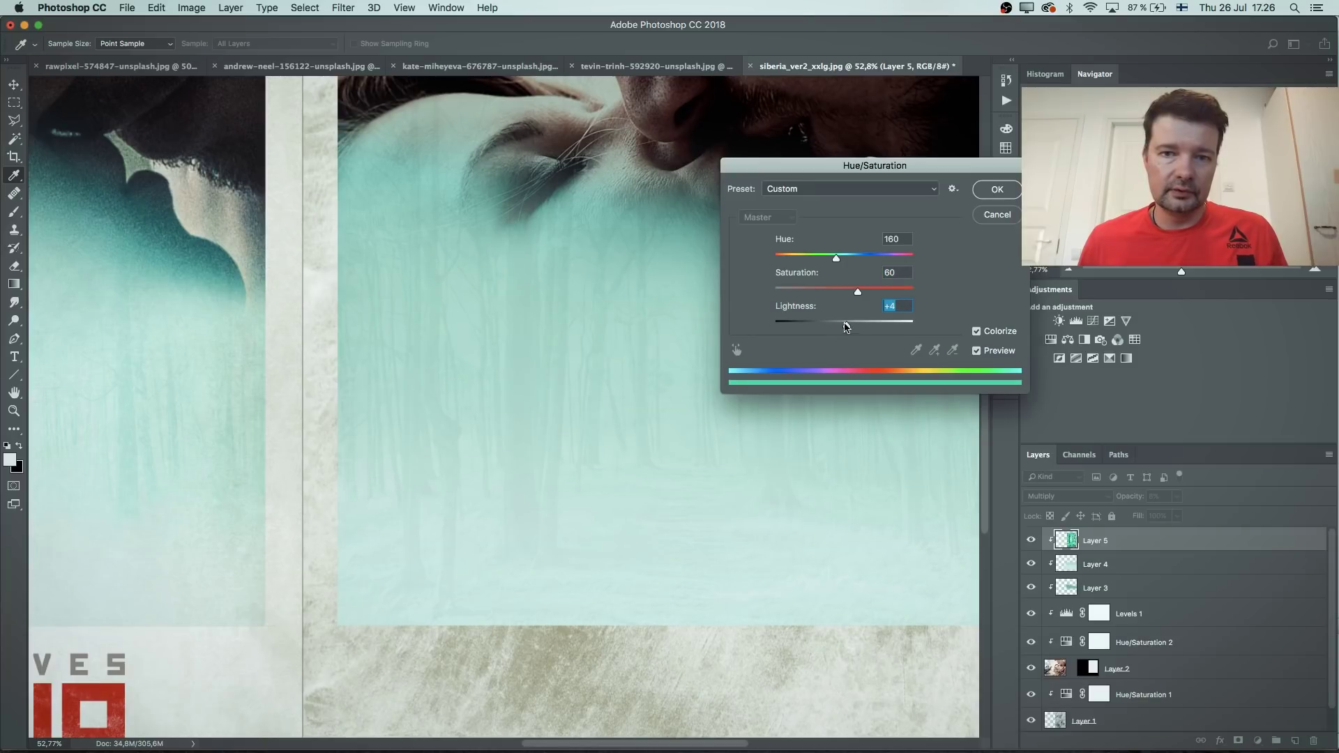
pyautogui.moveTo(837, 261); pyautogui.dragTo(843, 263)
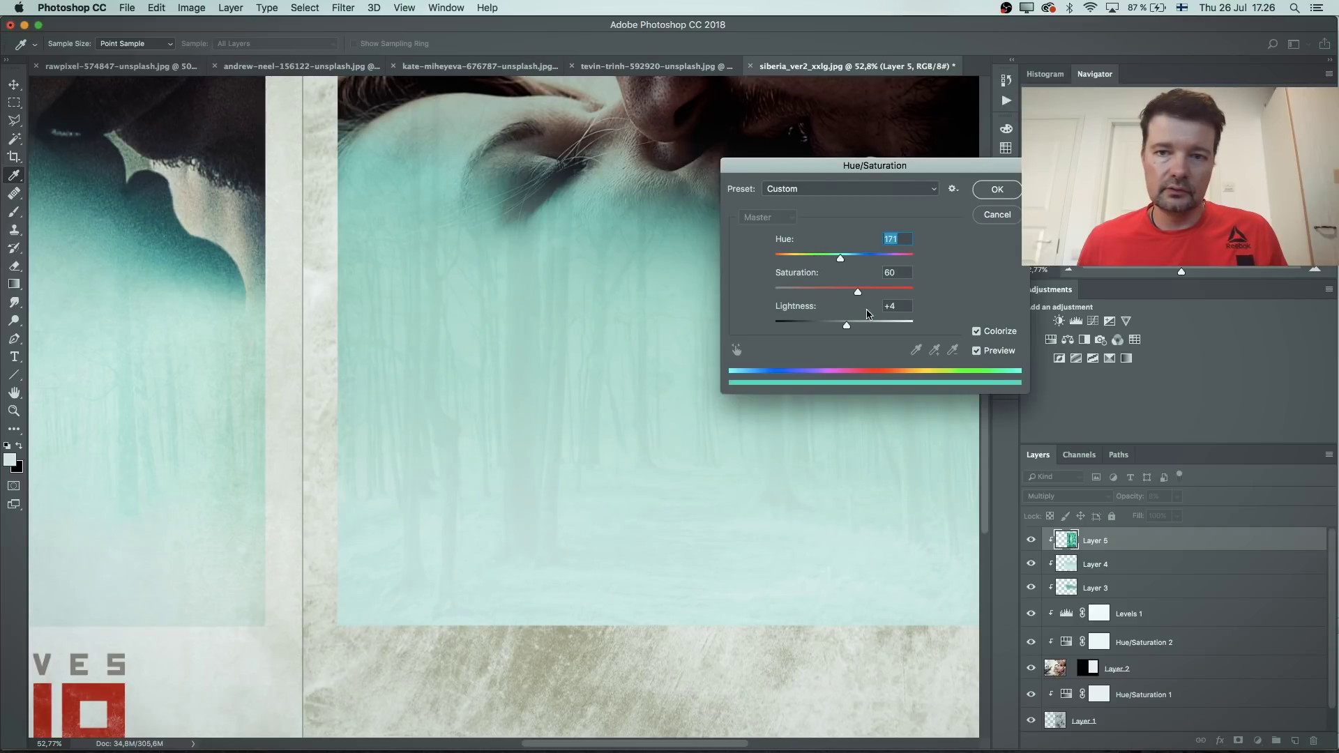
pyautogui.click(885, 290)
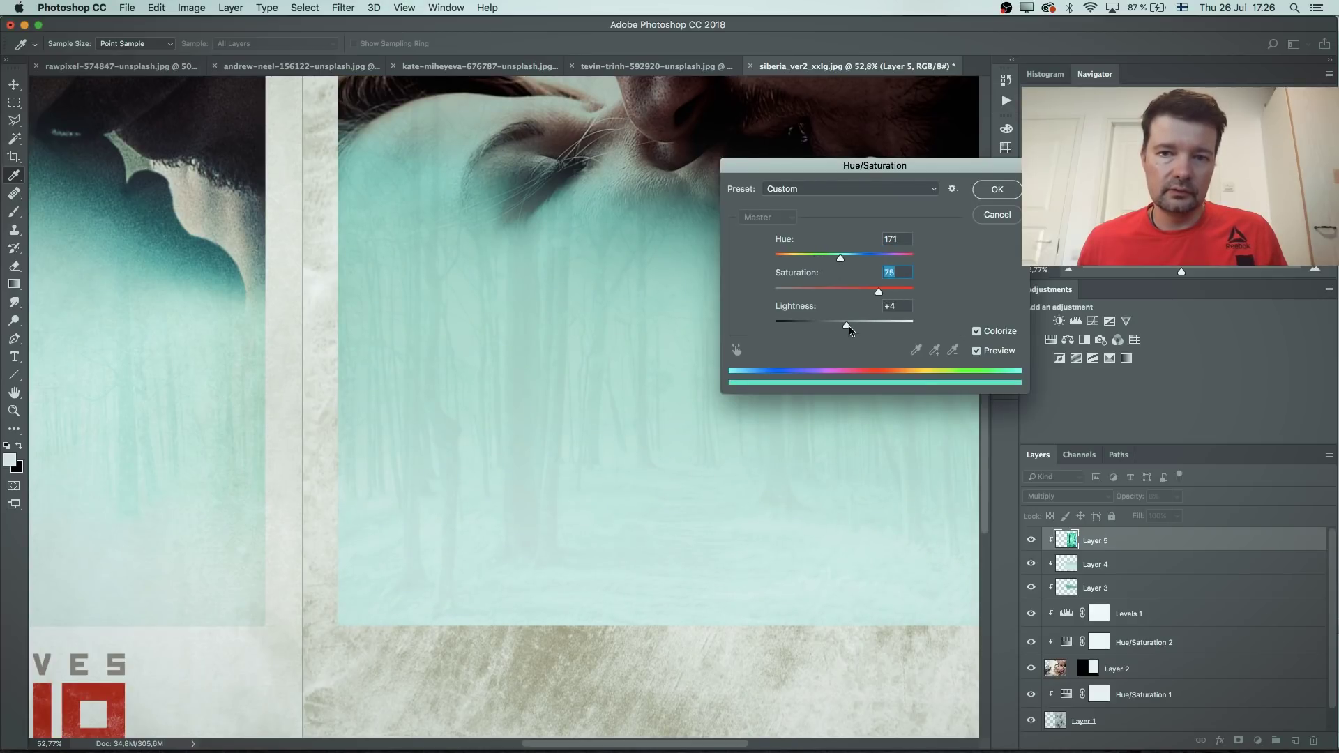
pyautogui.moveTo(849, 330)
pyautogui.mouseDown()
pyautogui.moveTo(819, 329)
pyautogui.moveTo(868, 327)
pyautogui.mouseUp()
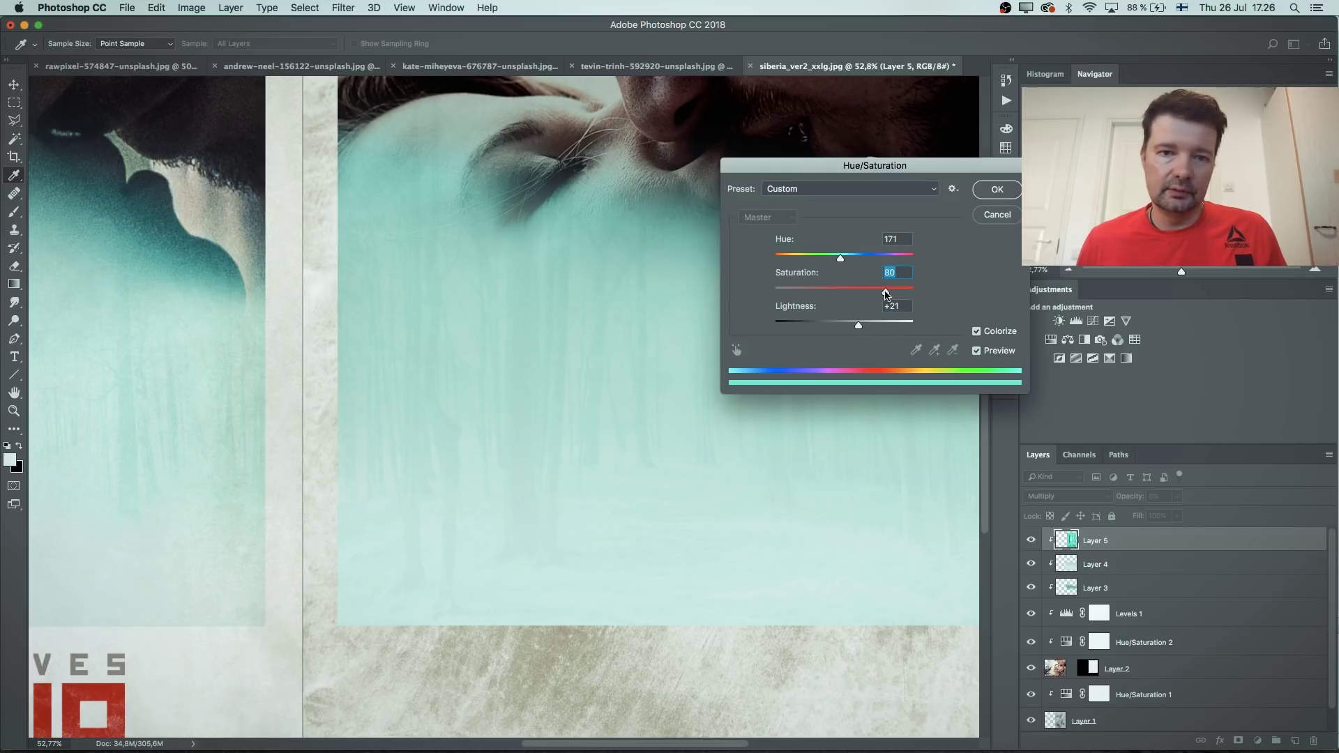
pyautogui.click(998, 190)
# Step: Add a mask to Layer 5 and paint black over the kiss and faces to hide the cyan tint
pyautogui.press('z')
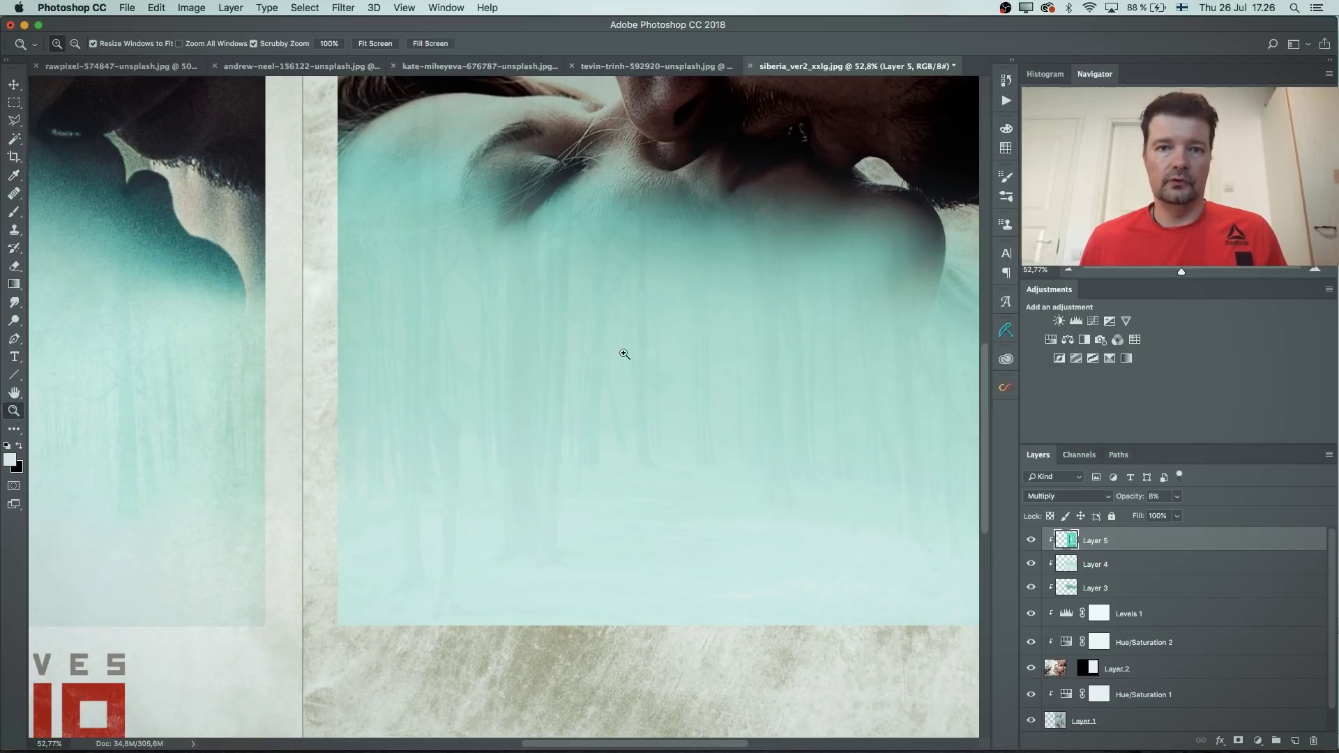
pyautogui.moveTo(663, 347); pyautogui.dragTo(643, 365)
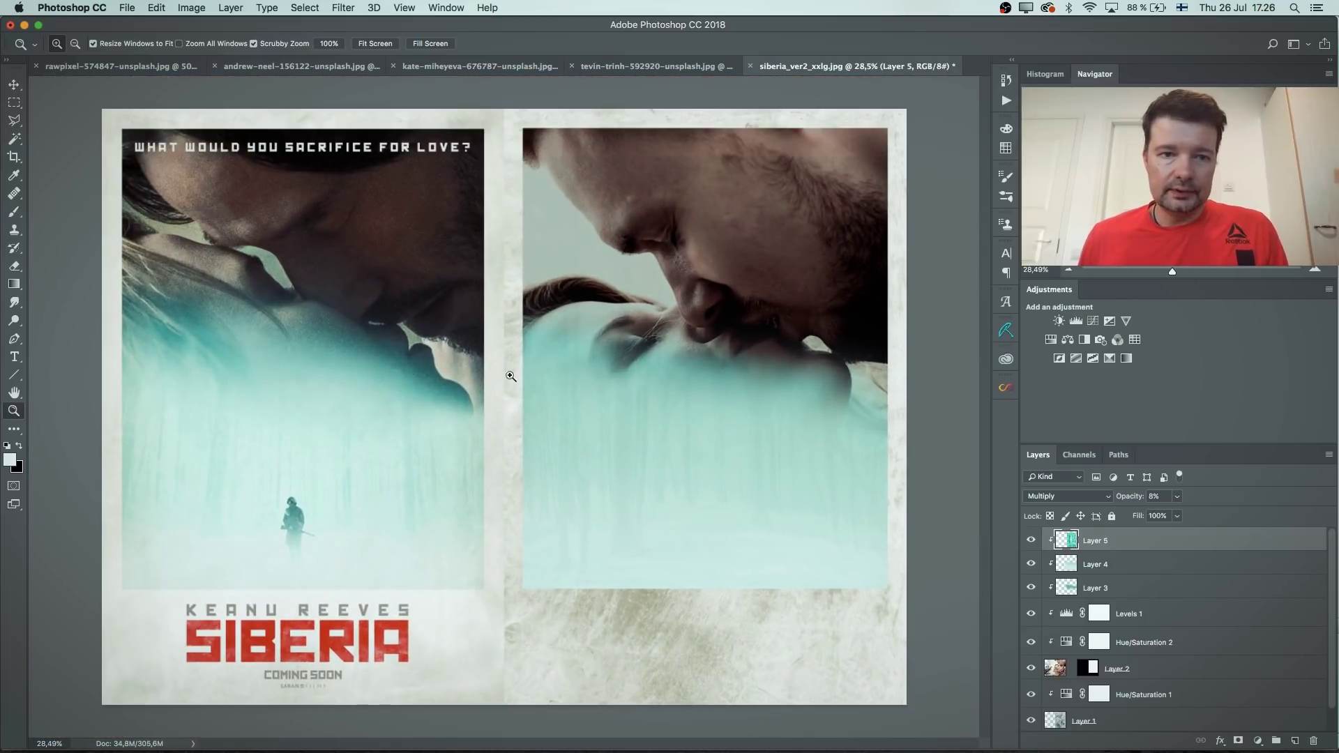
pyautogui.click(1239, 741)
pyautogui.press('b')
pyautogui.press('x')
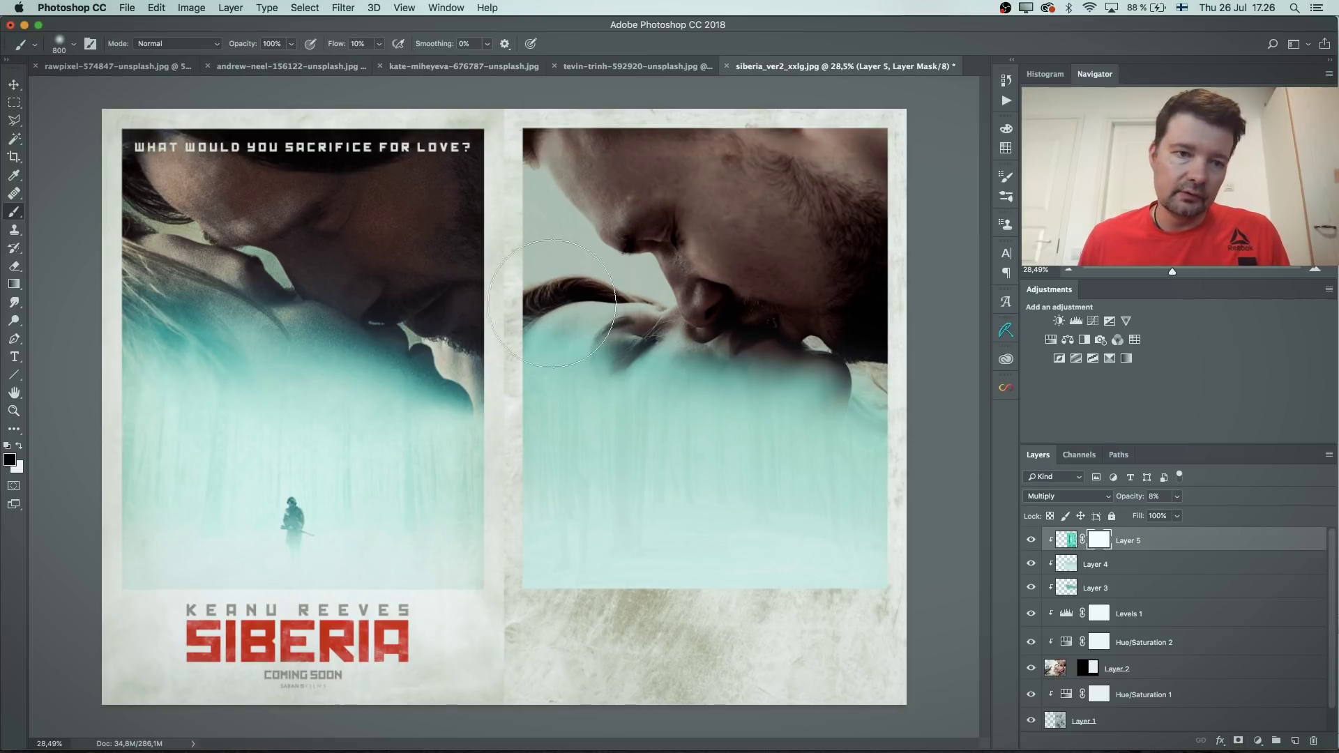
pyautogui.moveTo(762, 340)
pyautogui.mouseDown()
pyautogui.moveTo(765, 299)
pyautogui.moveTo(906, 391)
pyautogui.mouseUp()
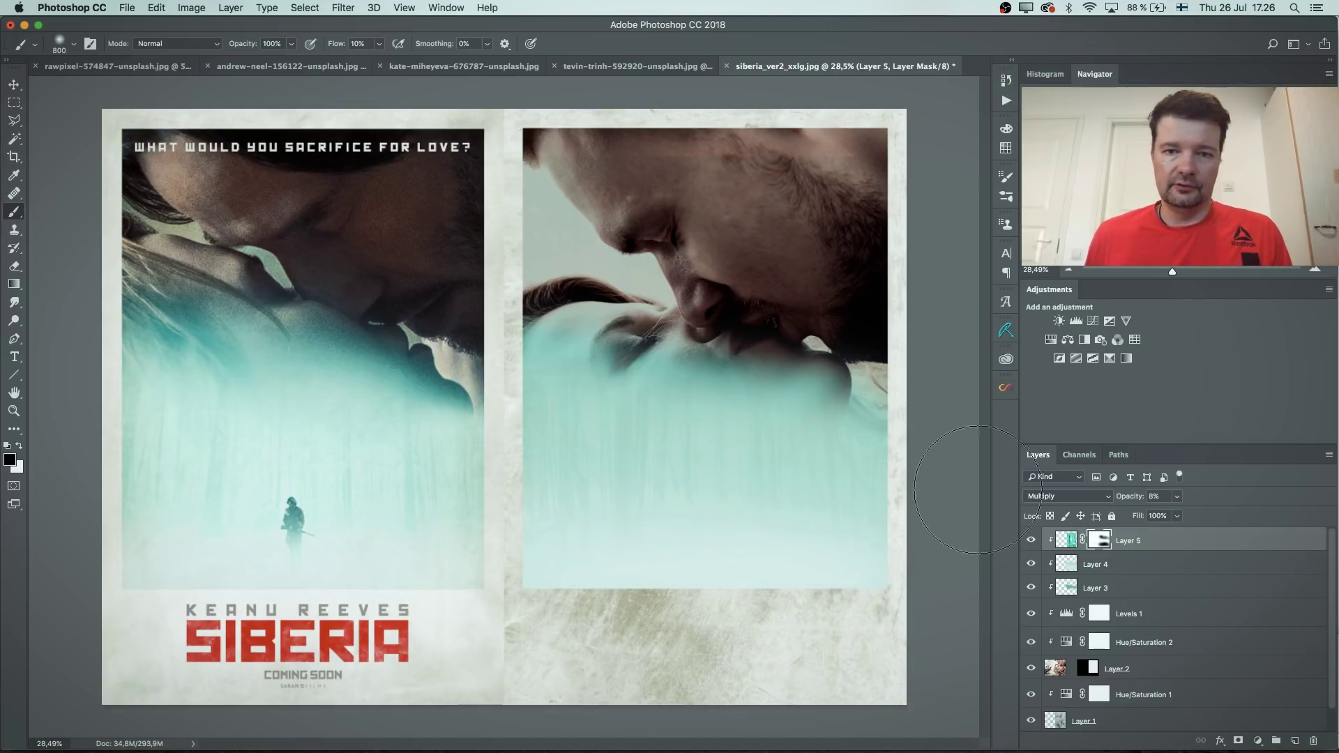
pyautogui.press('x')
pyautogui.press('z')
pyautogui.click(710, 238)
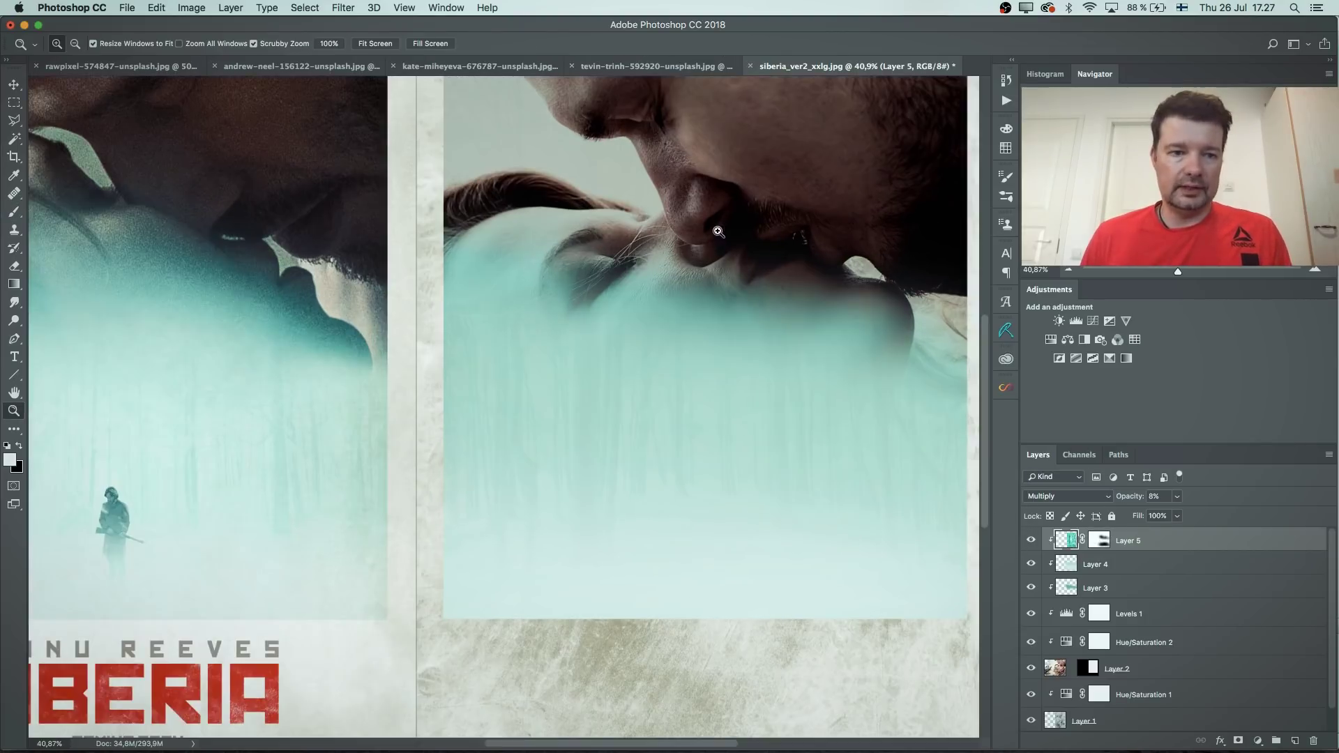
# Step: Select the walking man in the beach photo with Select Subject and paste him into the Siberia replica
pyautogui.click(615, 67)
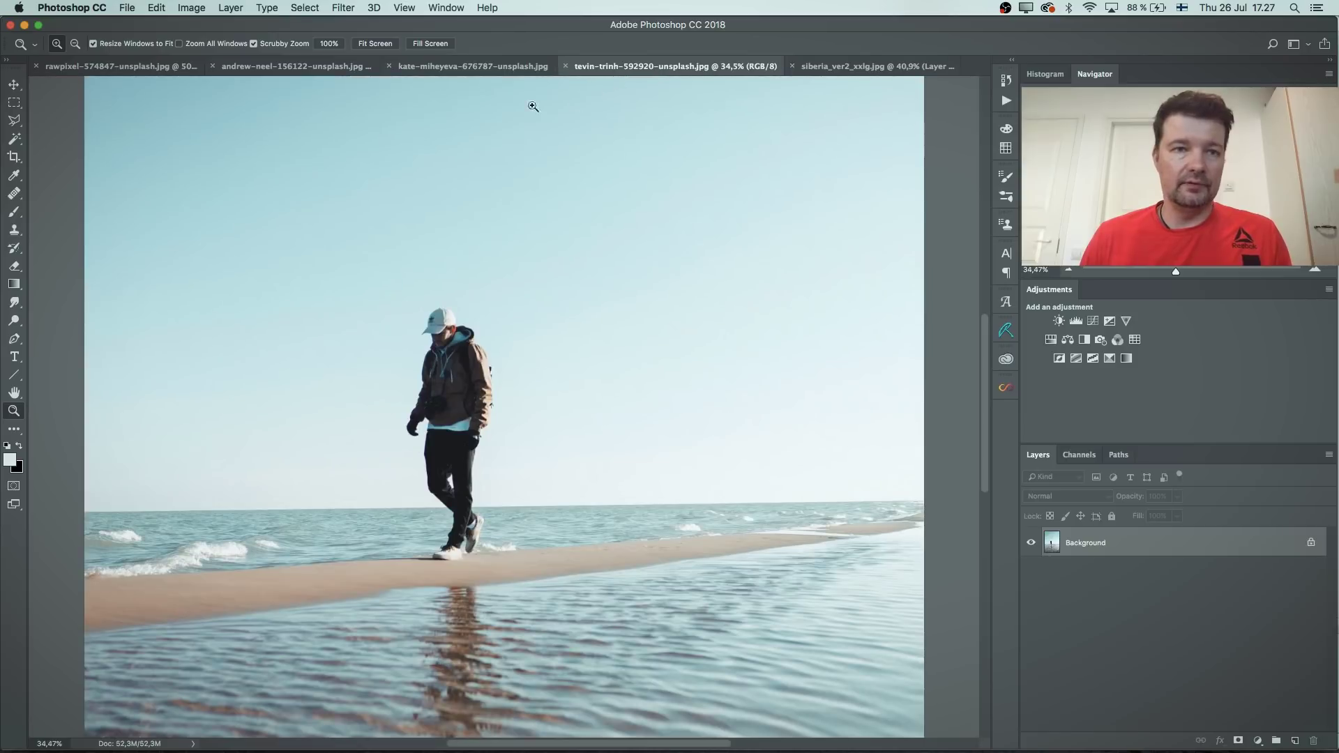
pyautogui.click(297, 8)
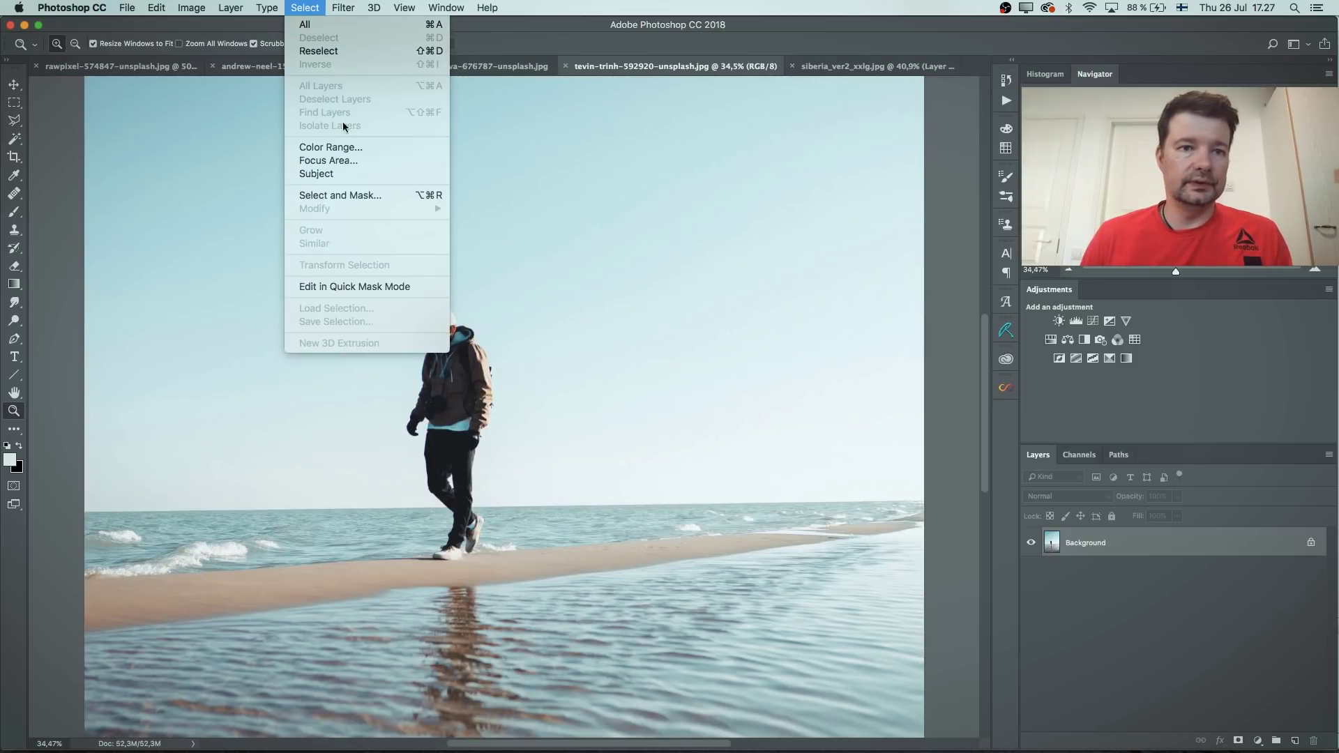
pyautogui.click(350, 174)
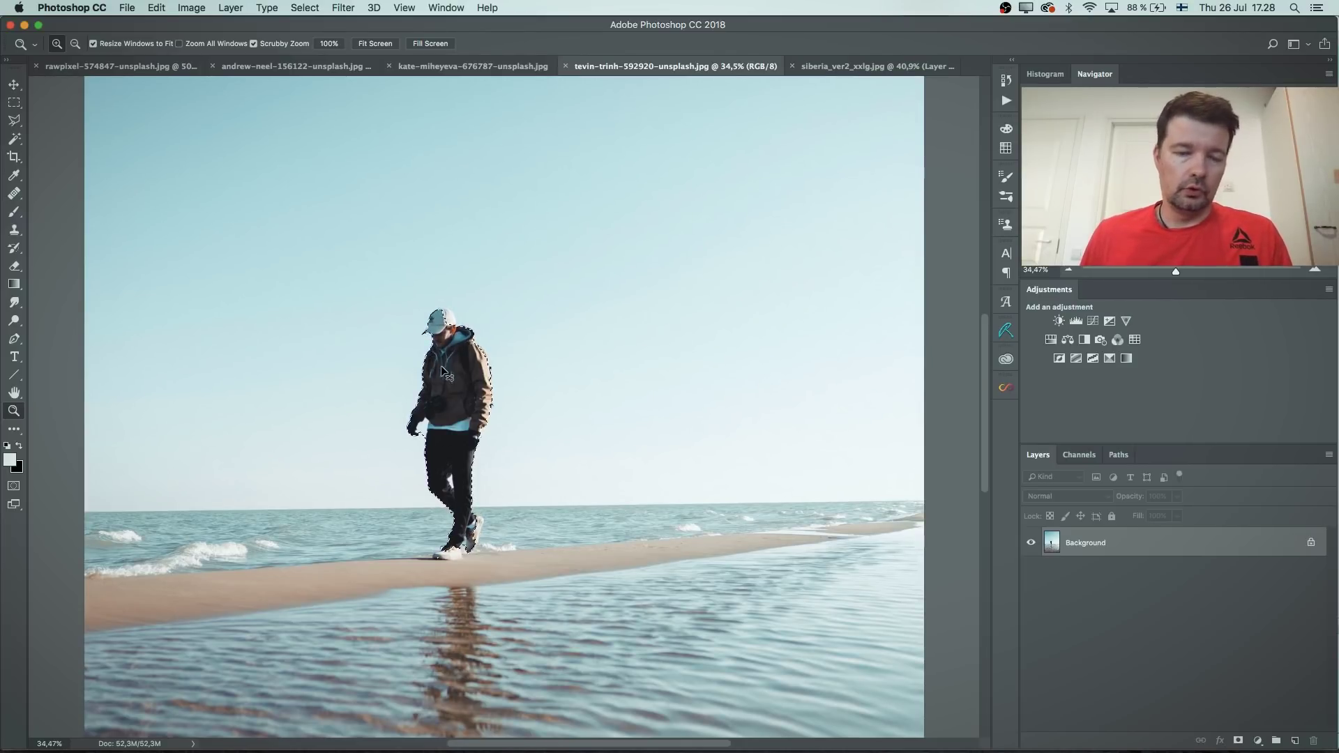
pyautogui.click(851, 67)
pyautogui.press('cmd+v')
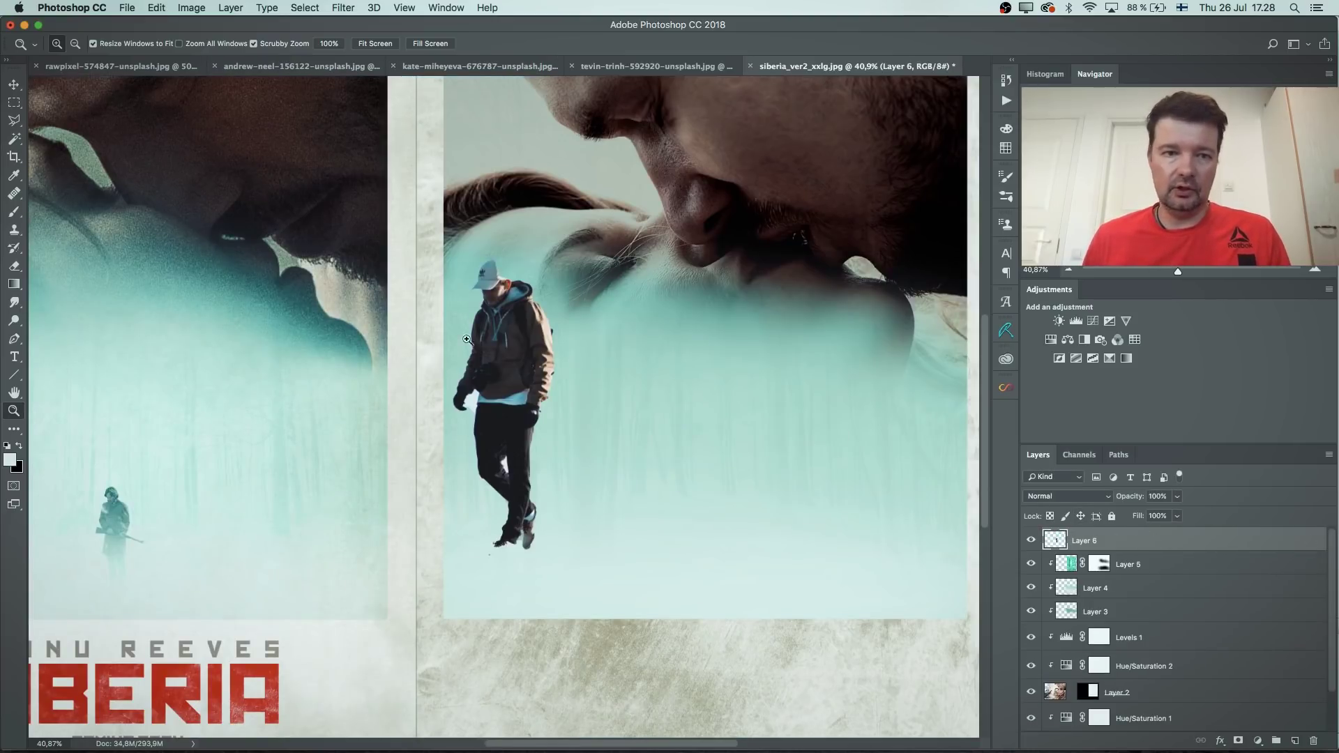
# Step: Scale the pasted man to about 36% and place him in the replica's lower mist
pyautogui.press('v')
pyautogui.press('cmd+t')
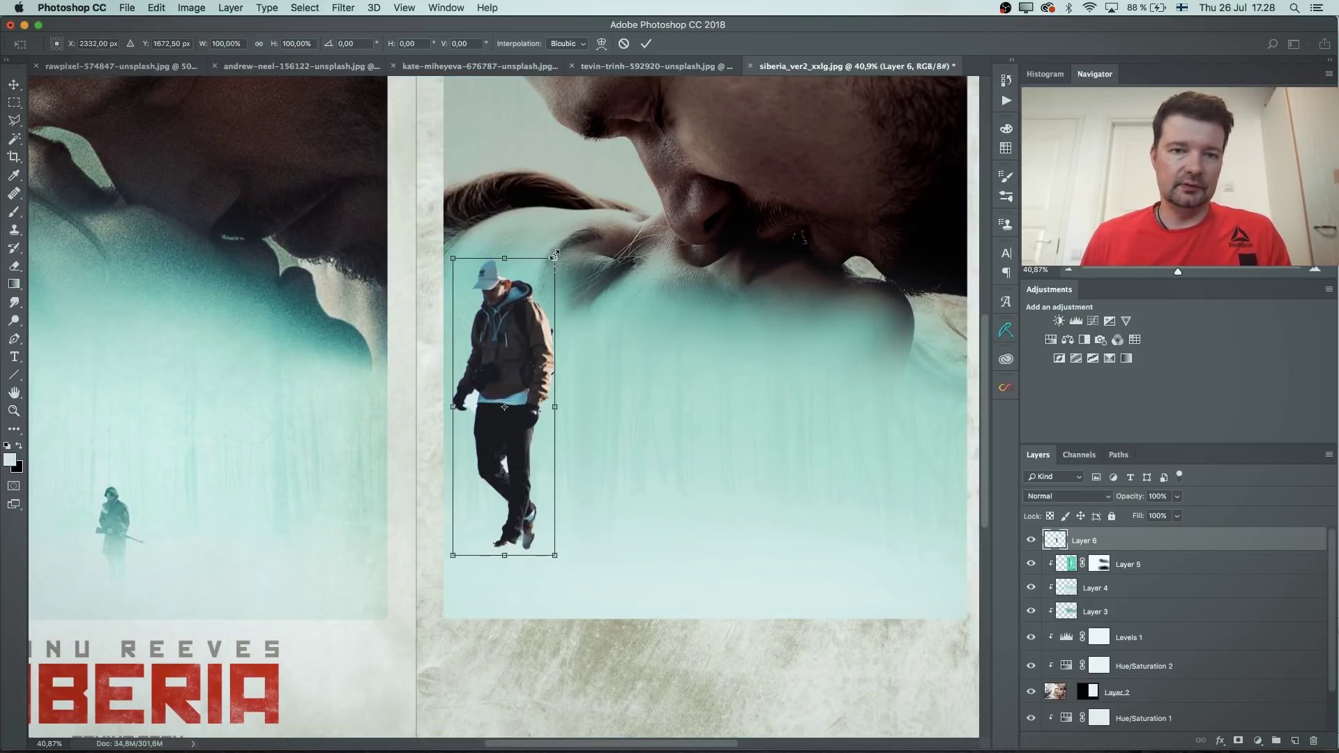
pyautogui.moveTo(554, 254); pyautogui.dragTo(513, 380)
pyautogui.moveTo(504, 462); pyautogui.dragTo(142, 562)
pyautogui.moveTo(154, 666); pyautogui.dragTo(106, 594)
pyautogui.moveTo(110, 537); pyautogui.dragTo(117, 542)
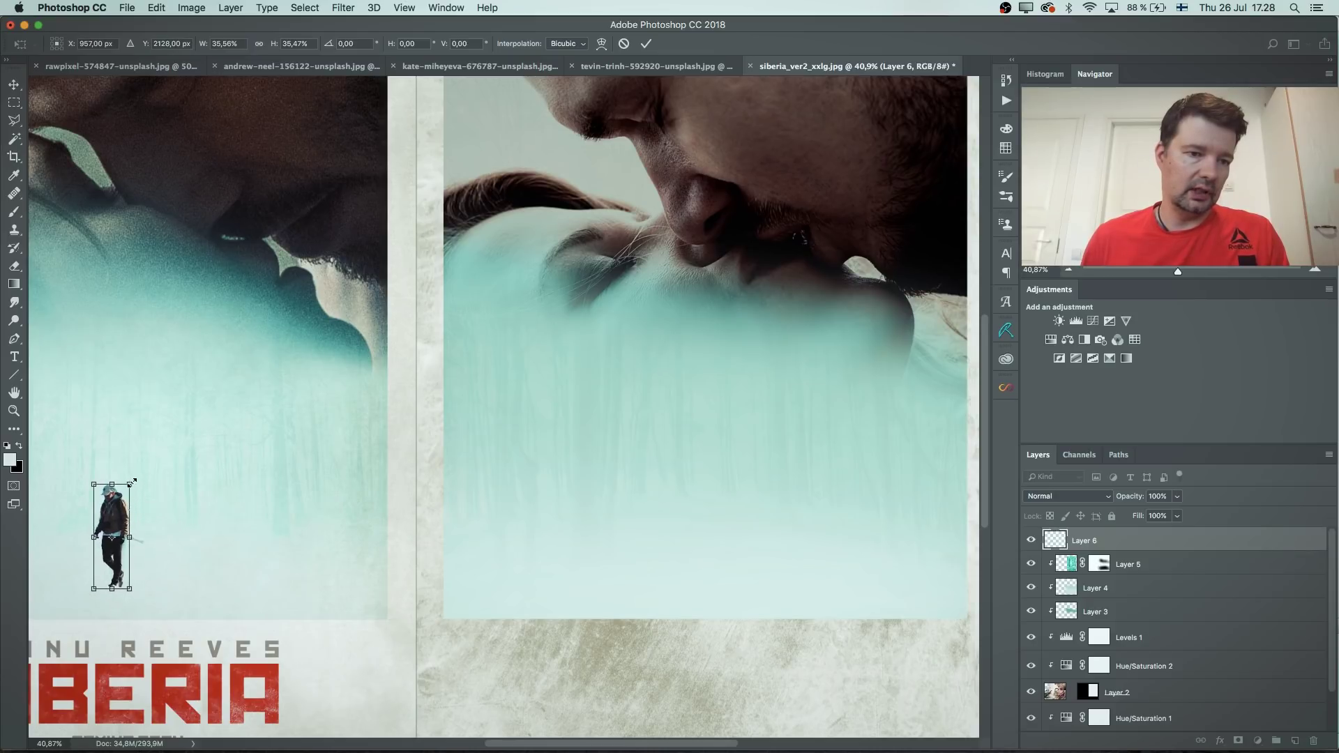
pyautogui.moveTo(132, 482); pyautogui.dragTo(132, 485)
pyautogui.moveTo(113, 537); pyautogui.dragTo(726, 532)
pyautogui.press('Return')
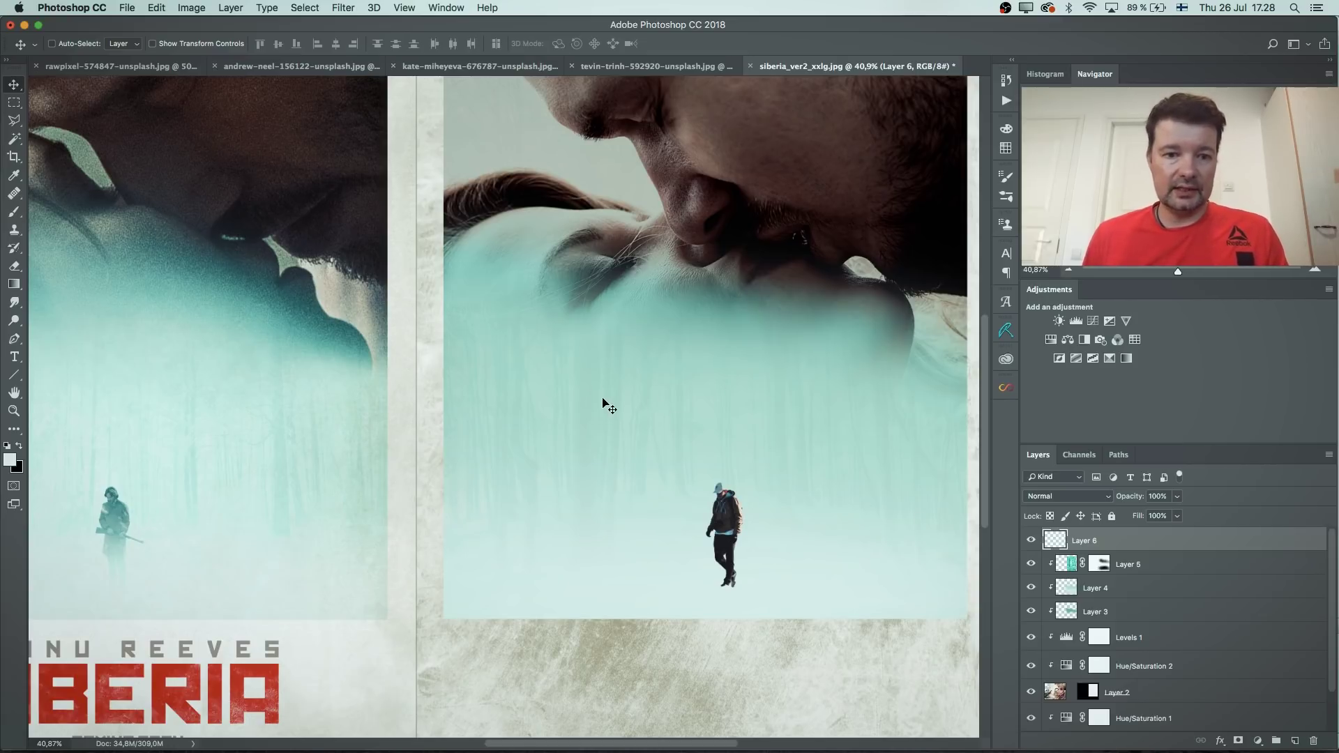
# Step: Add a colorized Hue/Saturation layer clipped to the walking man: Hue 178, Saturation 25, Lightness +32
pyautogui.click(1259, 741)
pyautogui.click(1257, 742)
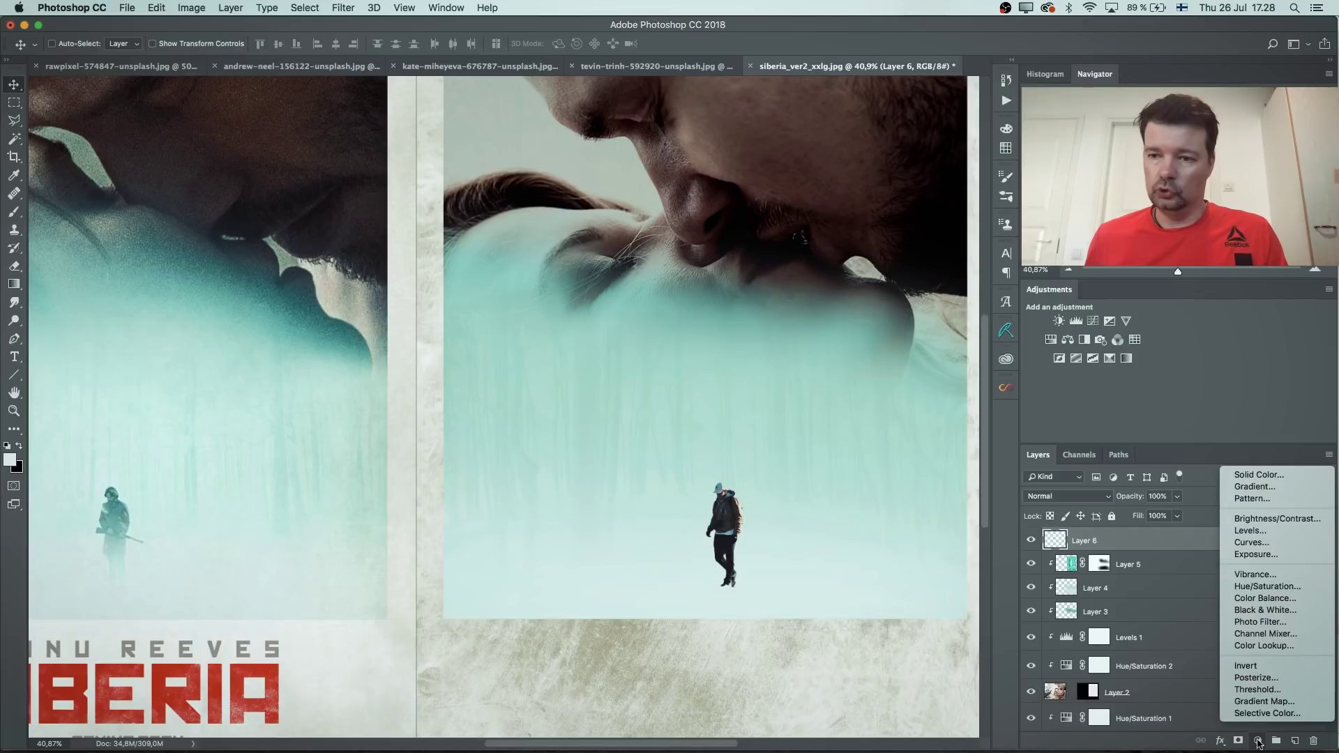
pyautogui.click(1299, 592)
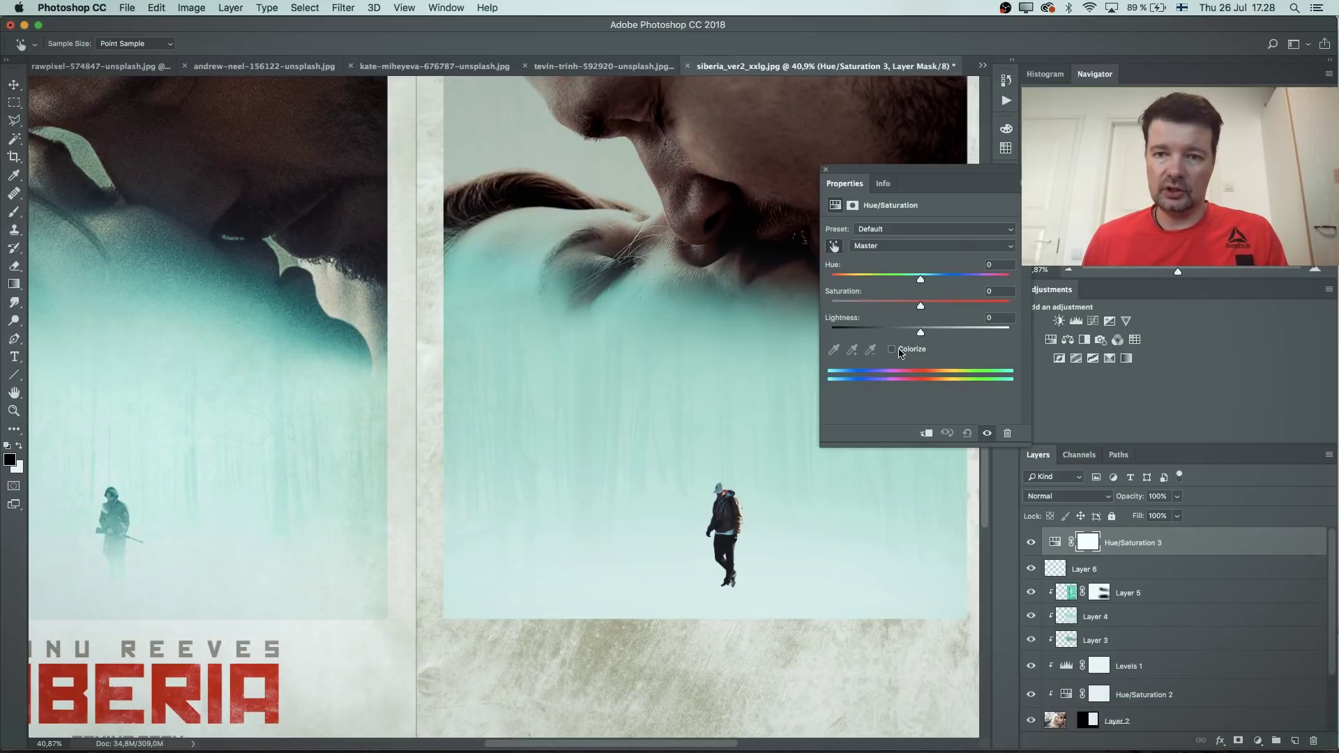
pyautogui.click(904, 353)
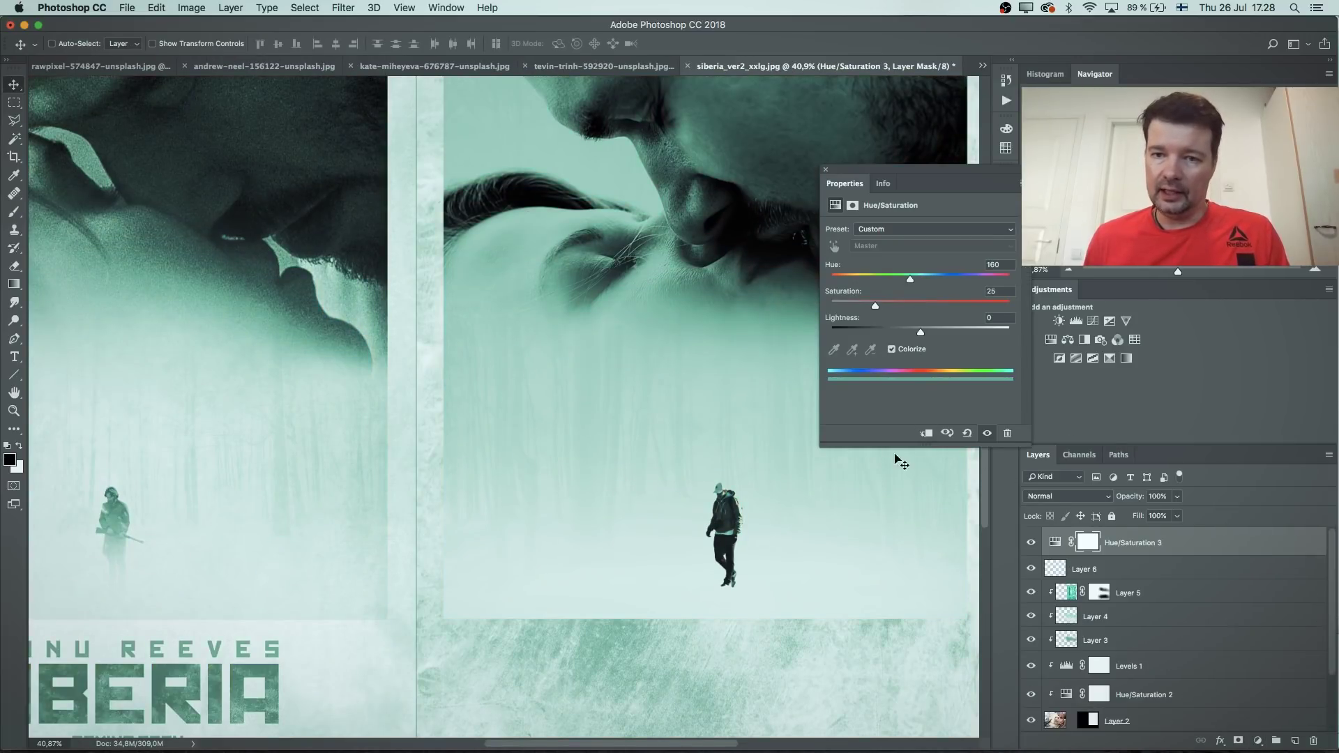
pyautogui.click(925, 433)
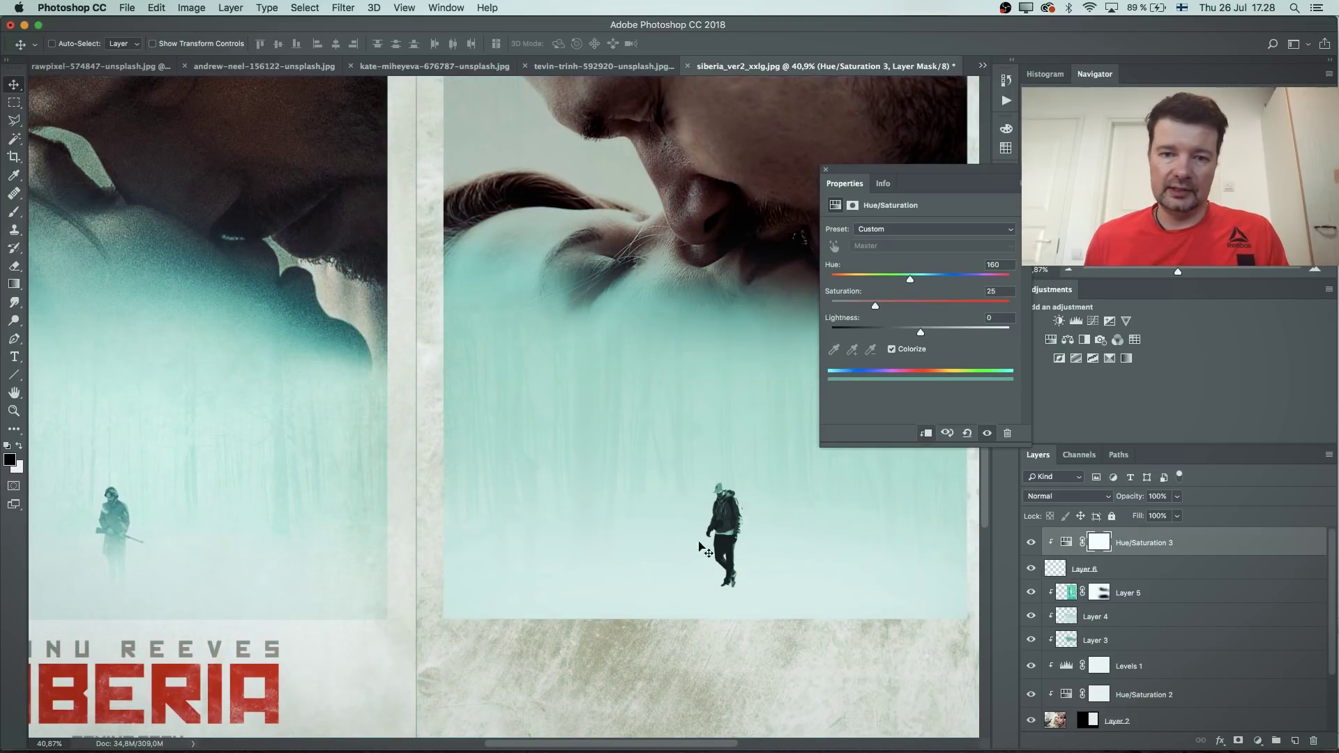
pyautogui.moveTo(920, 332); pyautogui.dragTo(947, 336)
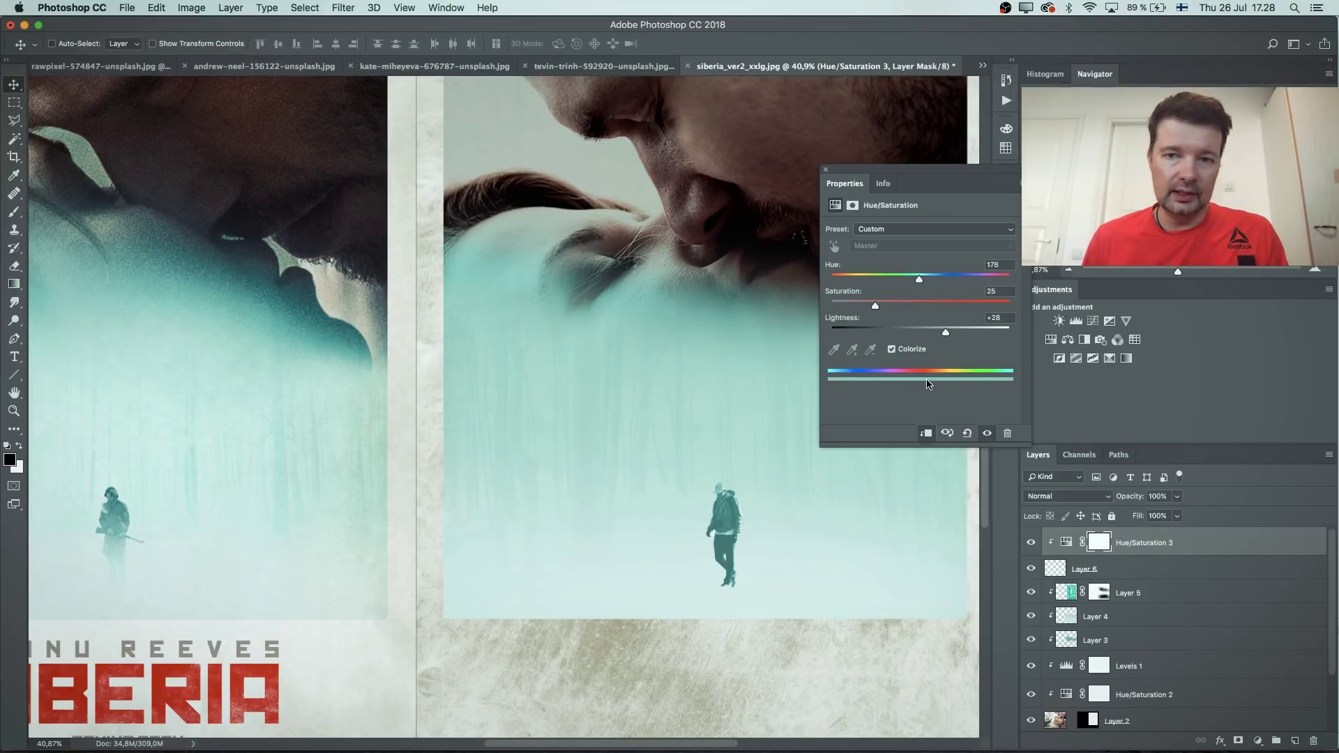
pyautogui.moveTo(946, 335); pyautogui.dragTo(948, 335)
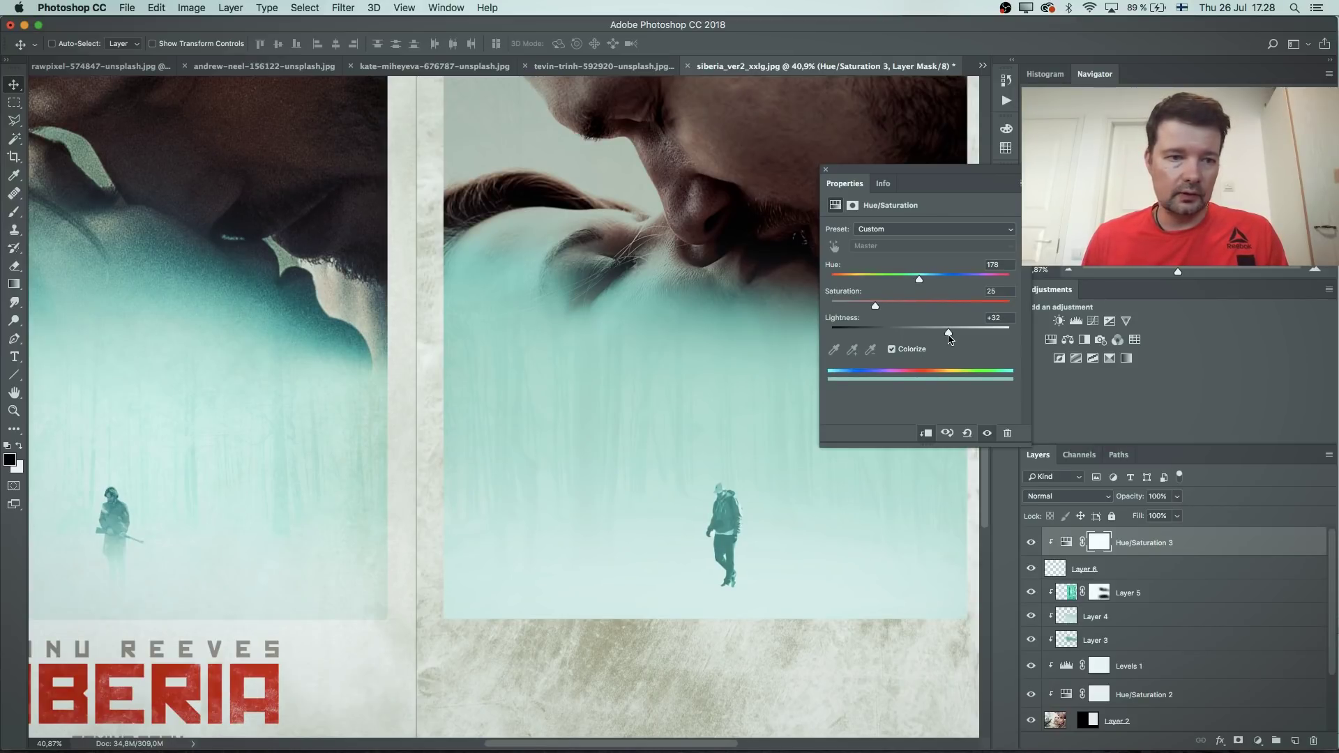
# Step: Add a mask to Layer 6 and brush black over the figure's legs to fade them into the mist
pyautogui.click(827, 170)
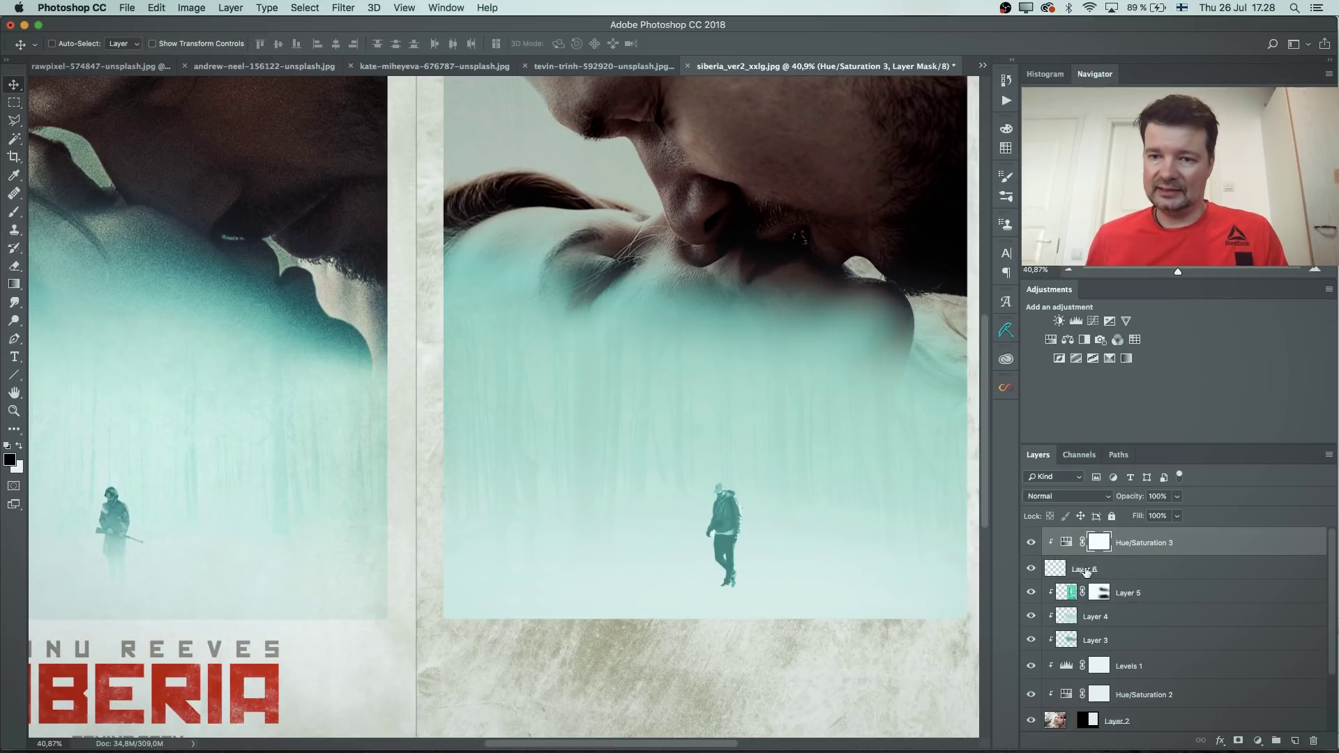
pyautogui.click(1061, 571)
pyautogui.click(1237, 740)
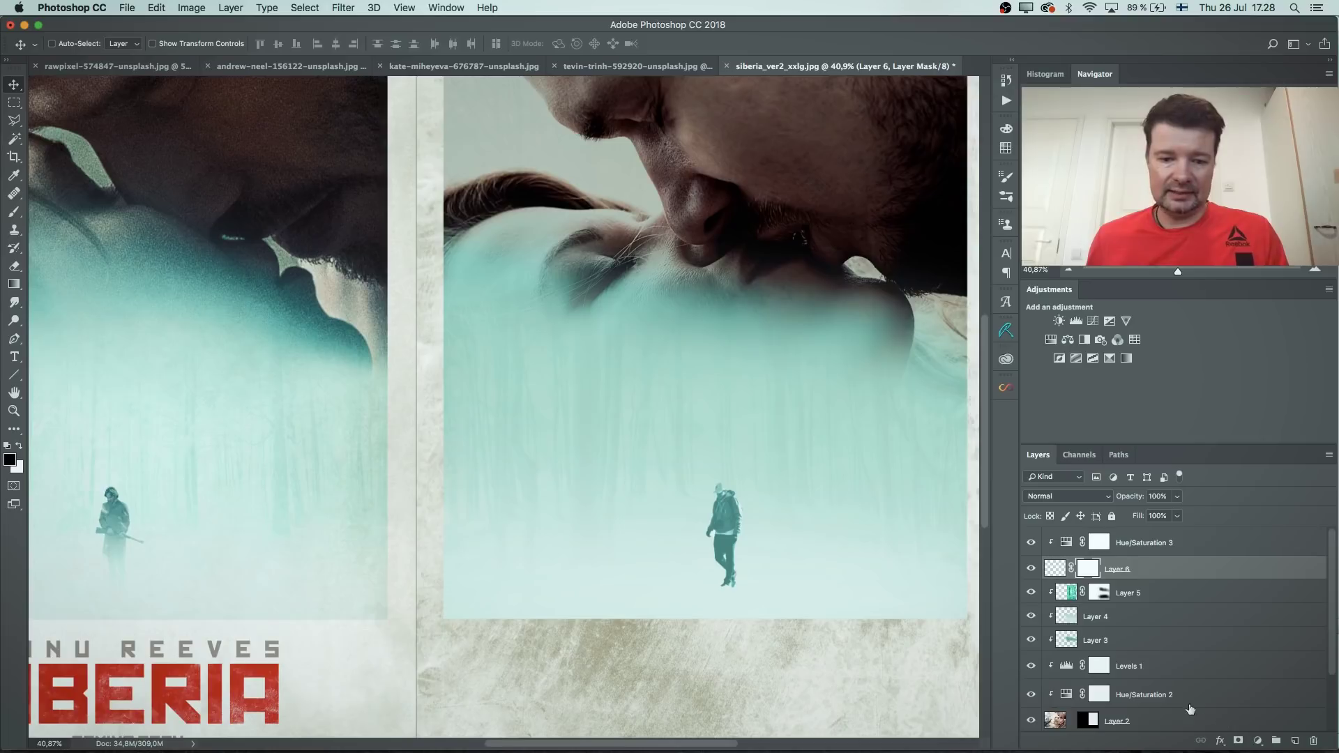
pyautogui.press('b')
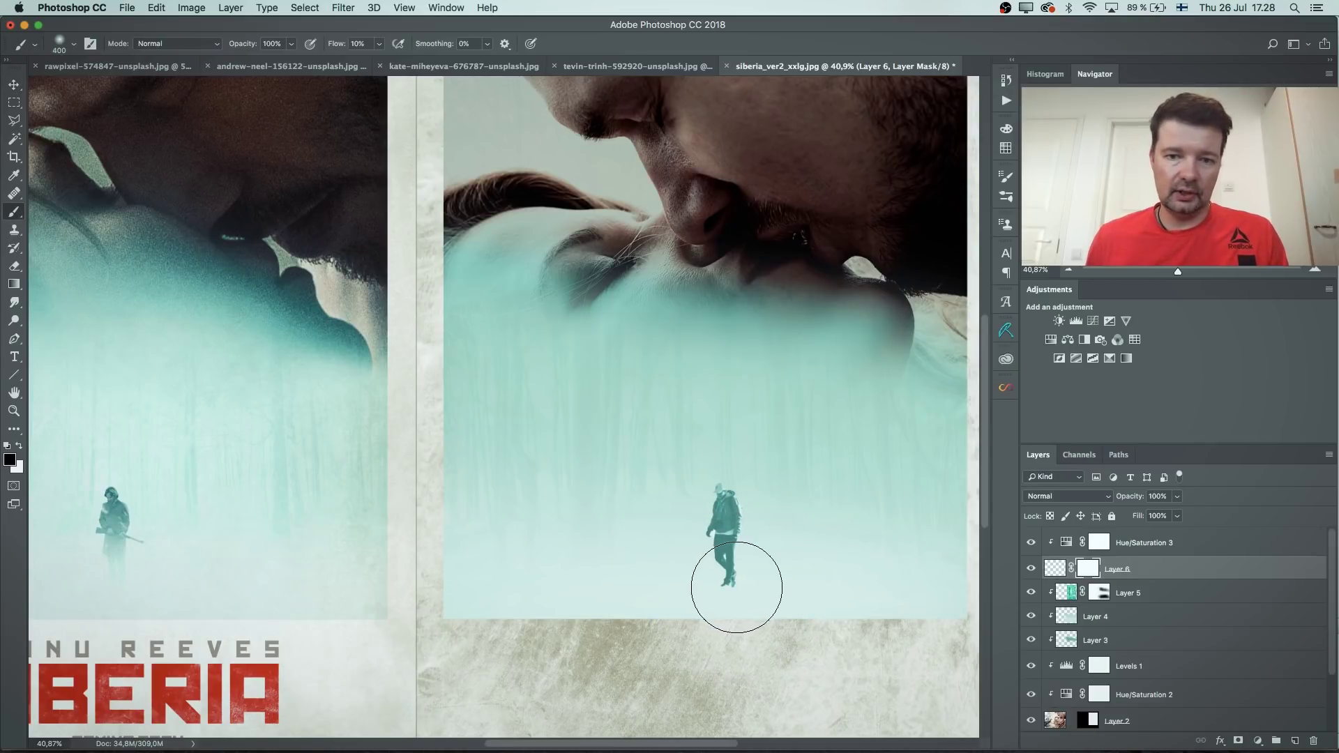
pyautogui.moveTo(737, 587)
pyautogui.mouseDown()
pyautogui.moveTo(718, 556)
pyautogui.moveTo(690, 559)
pyautogui.moveTo(765, 576)
pyautogui.moveTo(640, 619)
pyautogui.moveTo(721, 547)
pyautogui.moveTo(578, 626)
pyautogui.moveTo(698, 579)
pyautogui.moveTo(681, 541)
pyautogui.mouseUp()
pyautogui.press('[')
pyautogui.press('[')
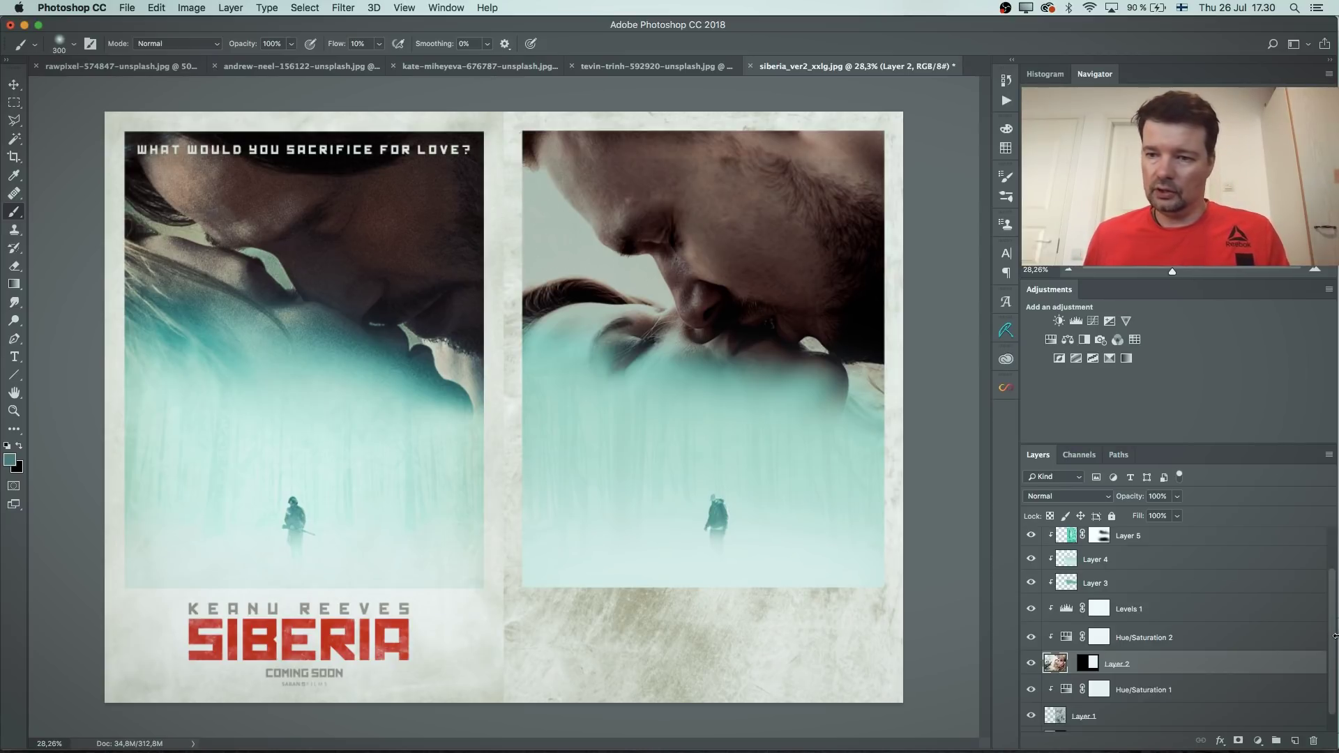
# Step: Add a new layer above Layer 5 and brush sampled beige and teal tints over the right poster
pyautogui.moveTo(1332, 639); pyautogui.dragTo(1331, 602)
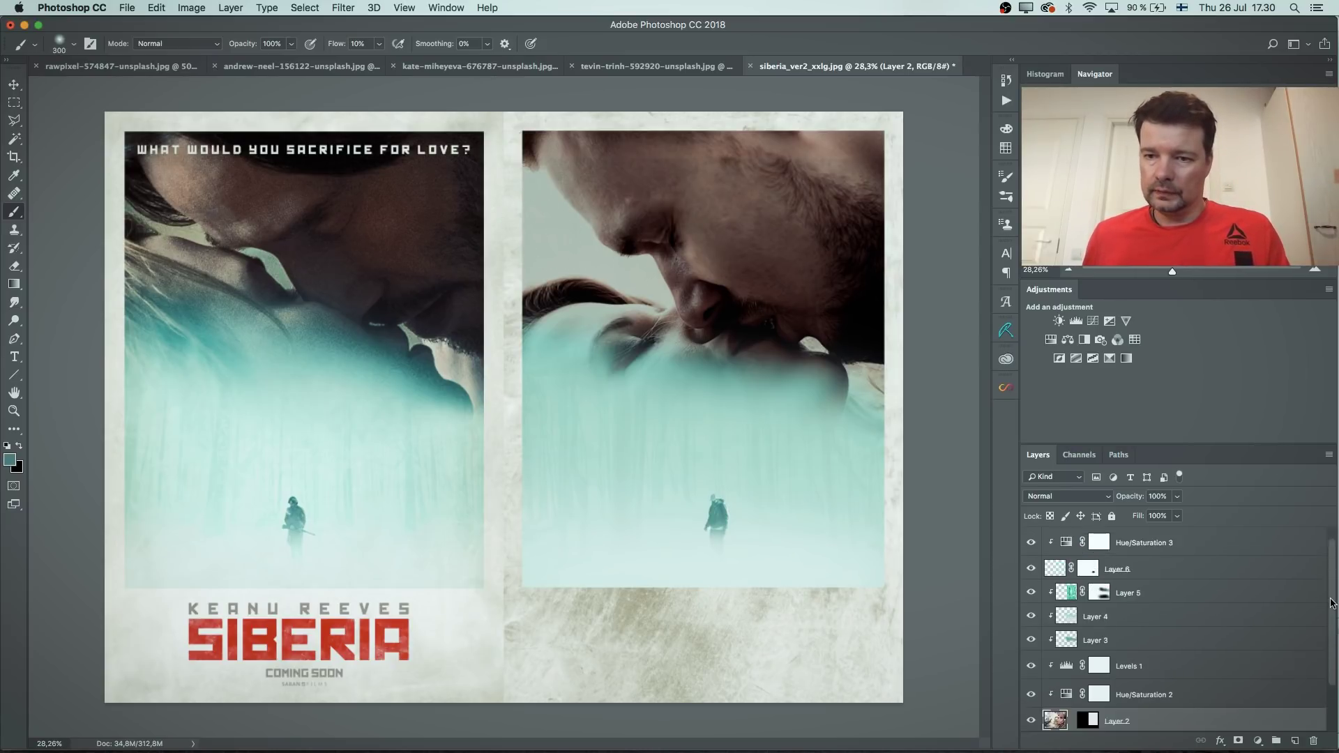
pyautogui.click(1156, 600)
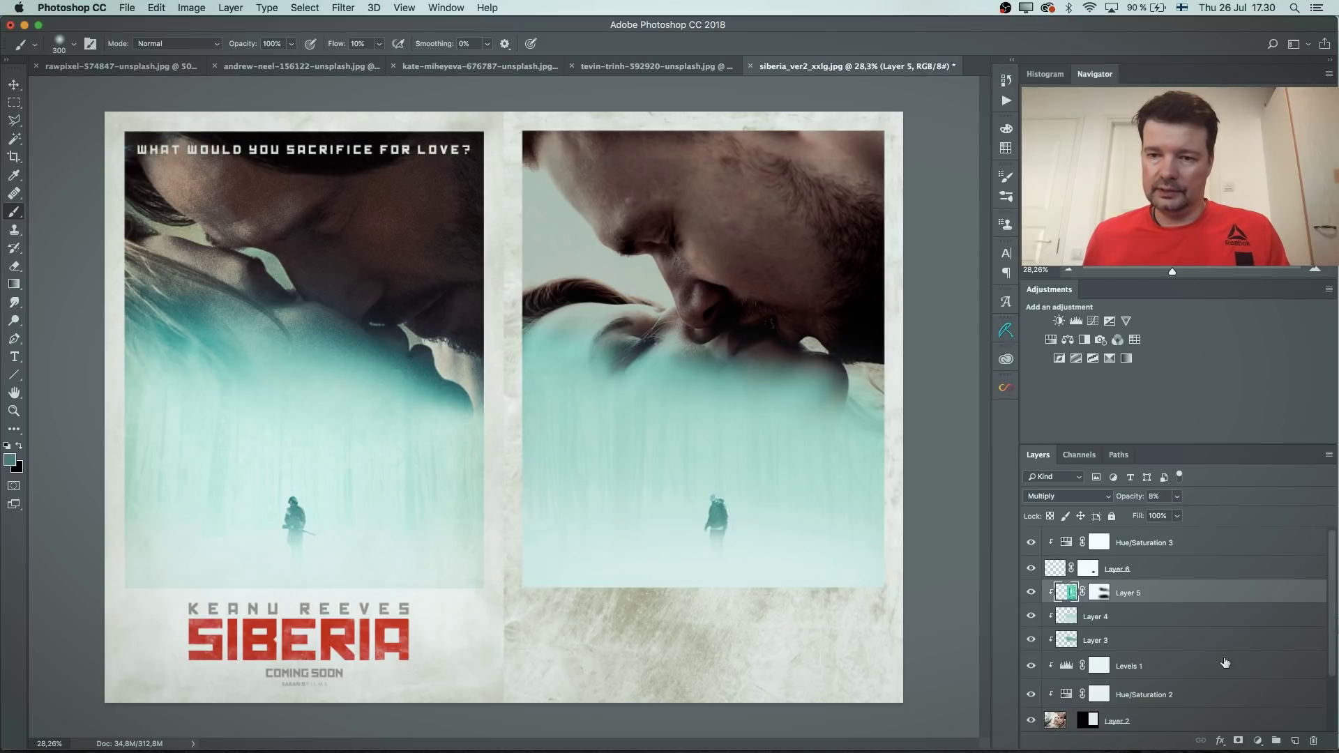
pyautogui.click(1295, 741)
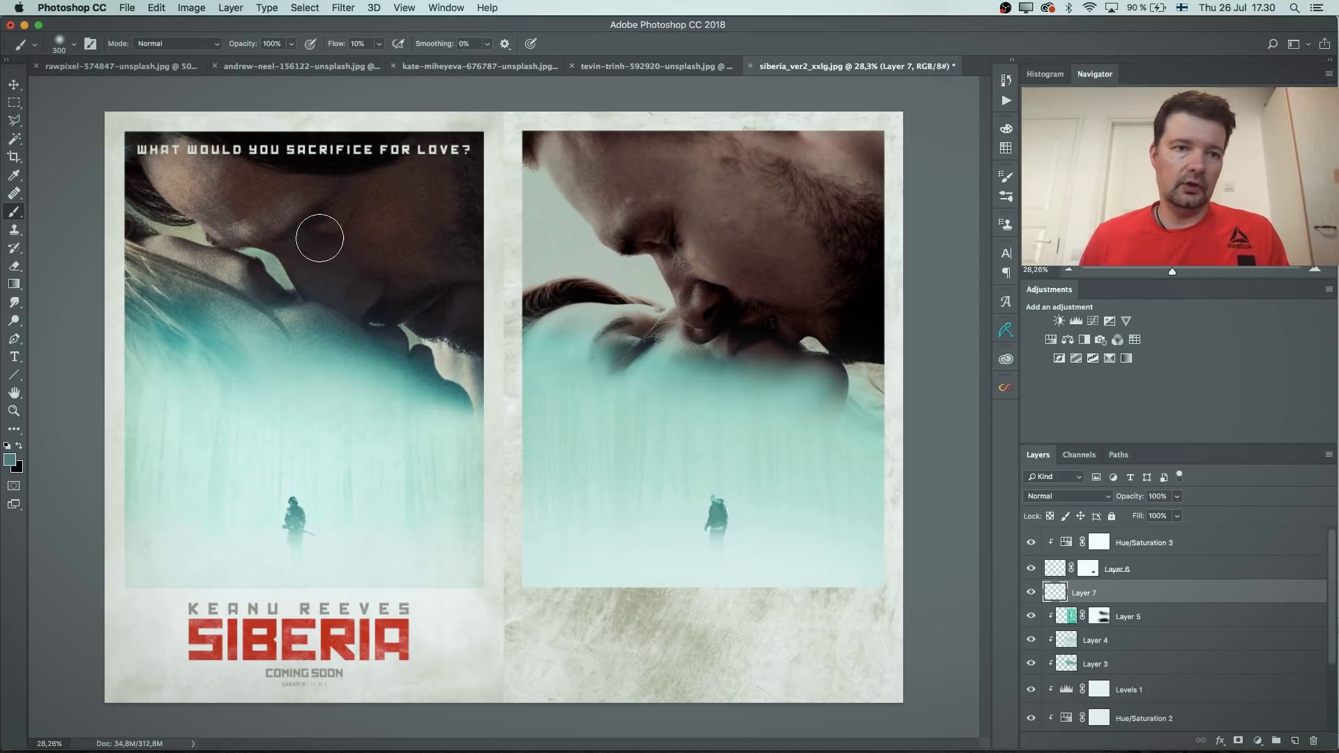
pyautogui.keyDown('alt'); pyautogui.click(187, 234); pyautogui.keyUp('alt')
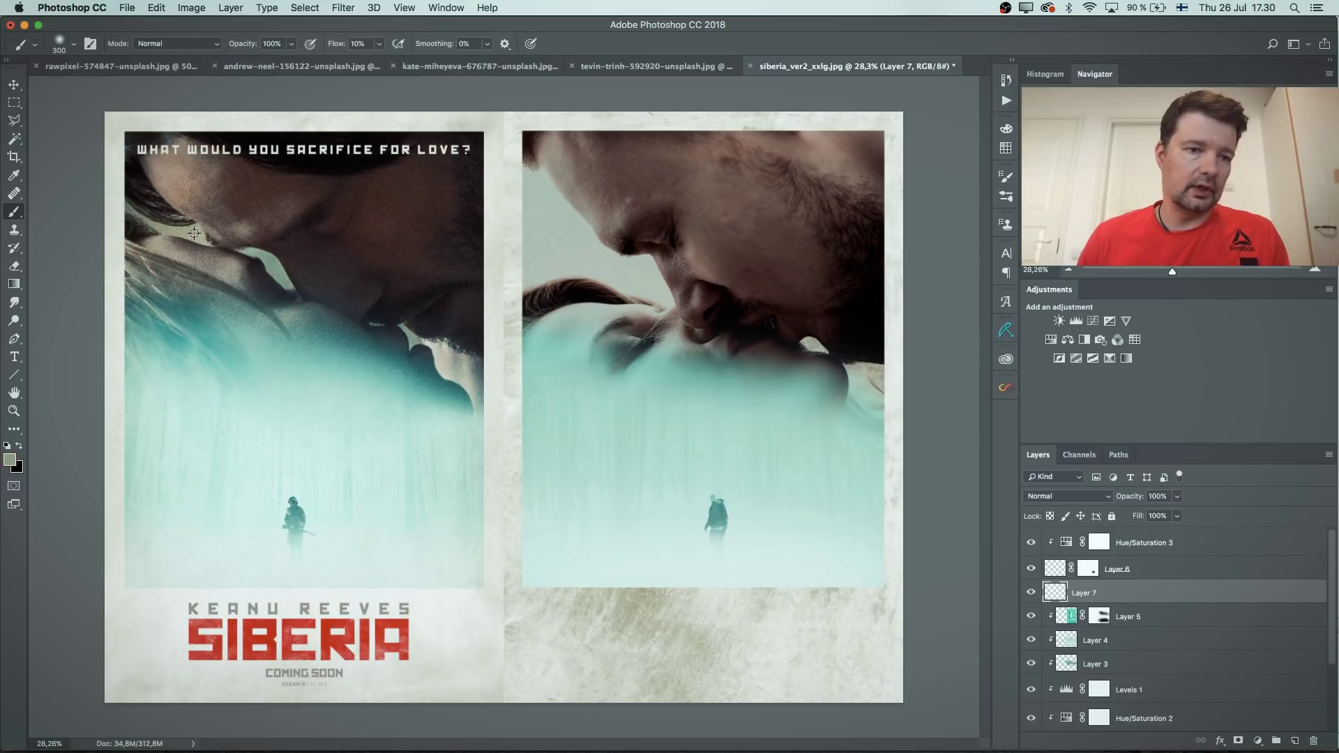
pyautogui.moveTo(571, 227)
pyautogui.mouseDown()
pyautogui.moveTo(532, 189)
pyautogui.moveTo(549, 258)
pyautogui.moveTo(566, 268)
pyautogui.moveTo(578, 214)
pyautogui.moveTo(542, 198)
pyautogui.moveTo(546, 265)
pyautogui.moveTo(582, 266)
pyautogui.moveTo(589, 249)
pyautogui.moveTo(579, 257)
pyautogui.moveTo(597, 277)
pyautogui.moveTo(616, 271)
pyautogui.moveTo(602, 253)
pyautogui.moveTo(672, 300)
pyautogui.moveTo(592, 265)
pyautogui.mouseUp()
pyautogui.keyDown('alt'); pyautogui.click(276, 267); pyautogui.keyUp('alt')
pyautogui.press(']')
pyautogui.press(']')
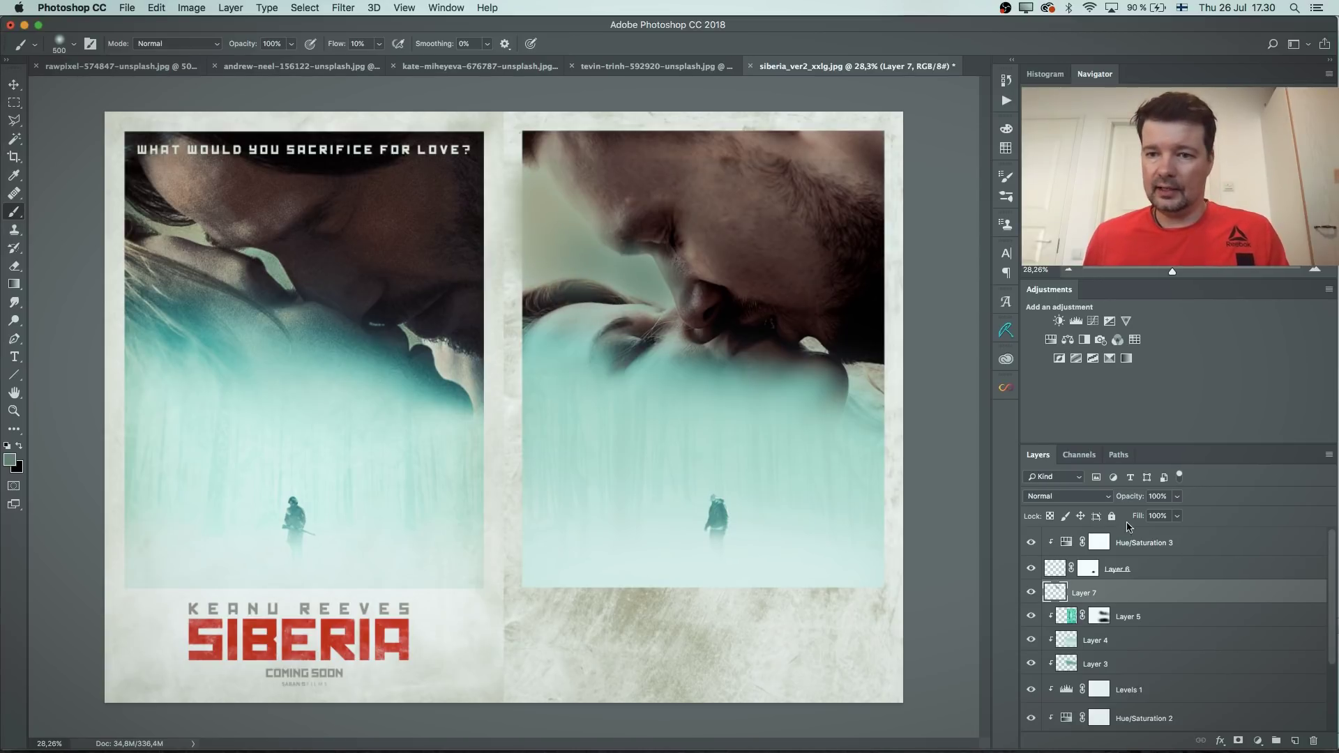
# Step: Set the tint Layer 7 to Color blend mode and give it a layer mask
pyautogui.click(1077, 497)
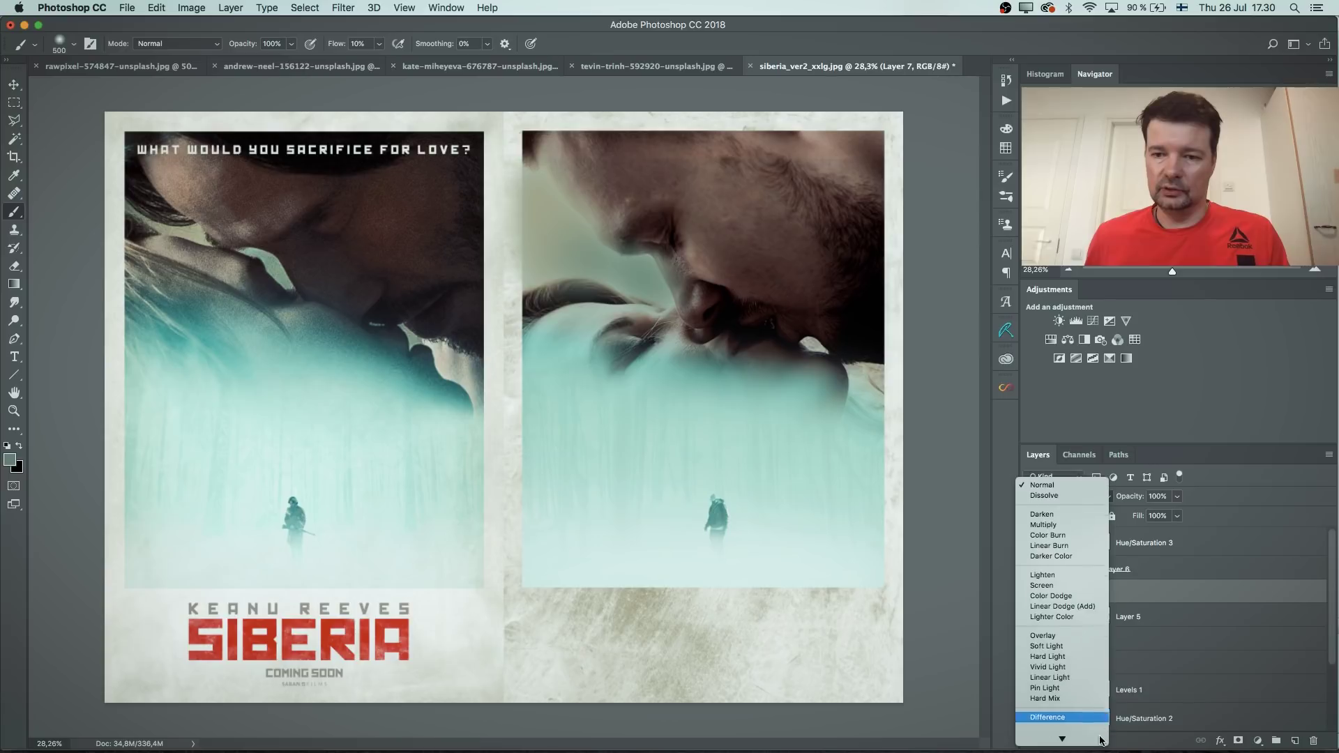
pyautogui.click(1092, 727)
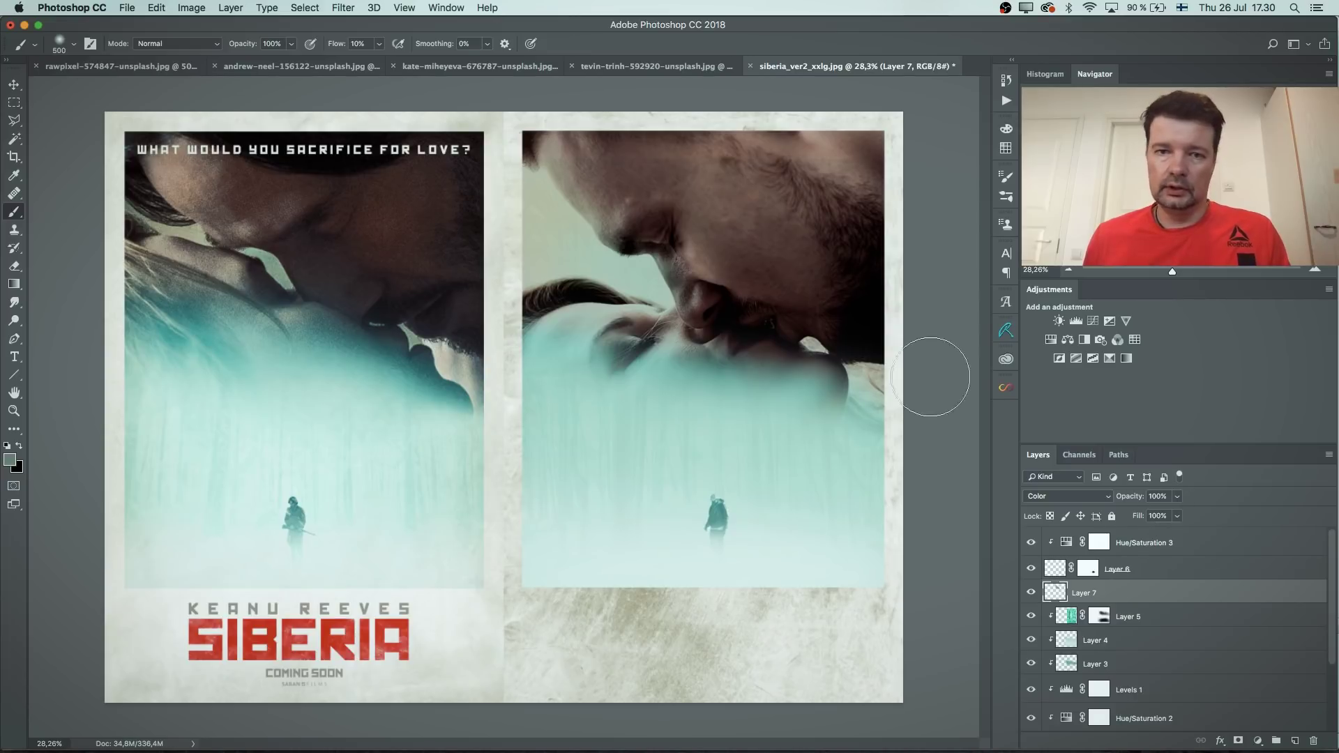
pyautogui.click(1235, 742)
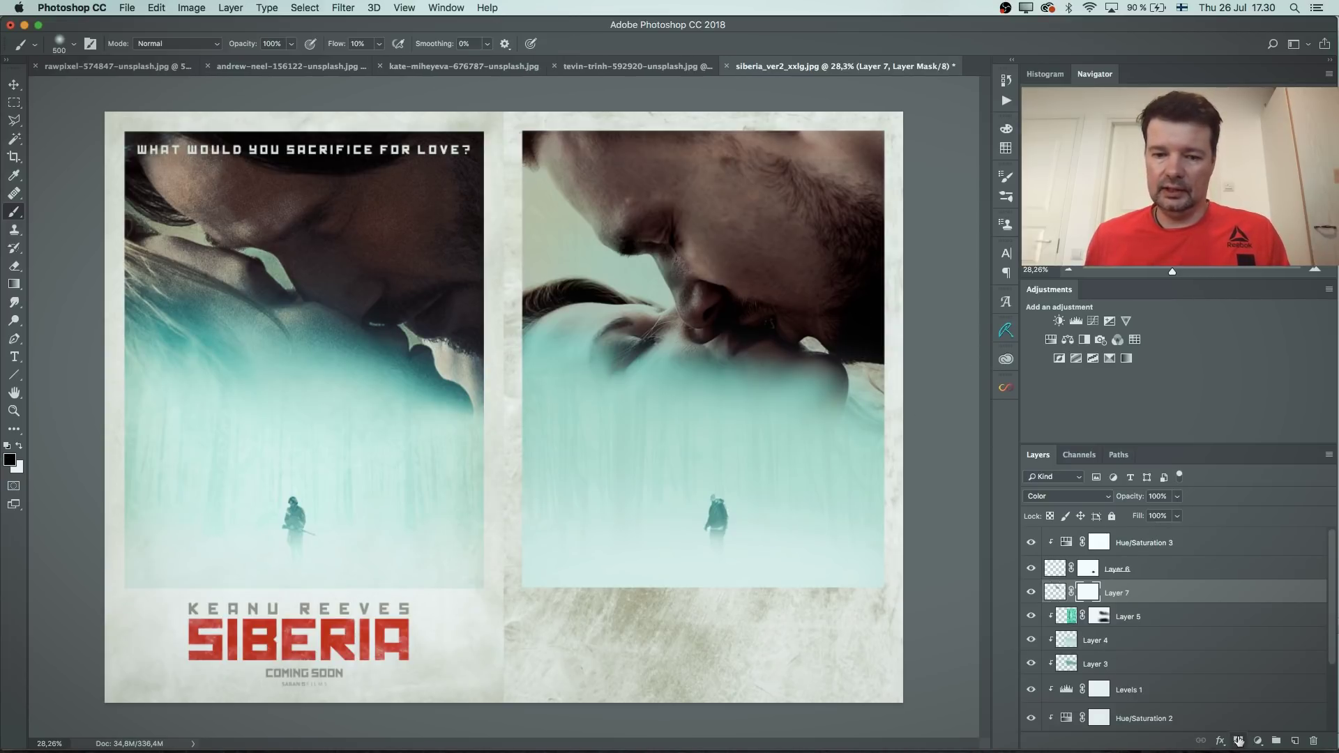
pyautogui.press('d')
pyautogui.press('[')
pyautogui.press('[')
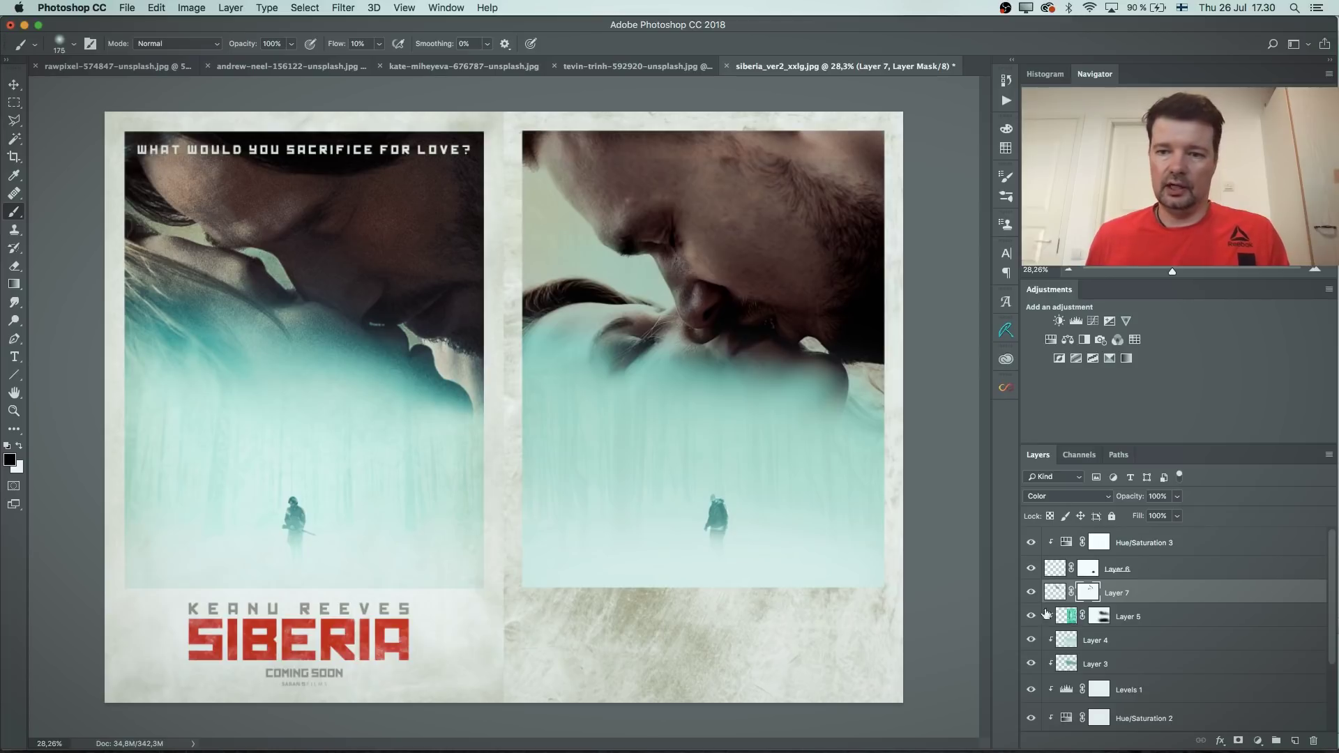
pyautogui.press('super+minus')
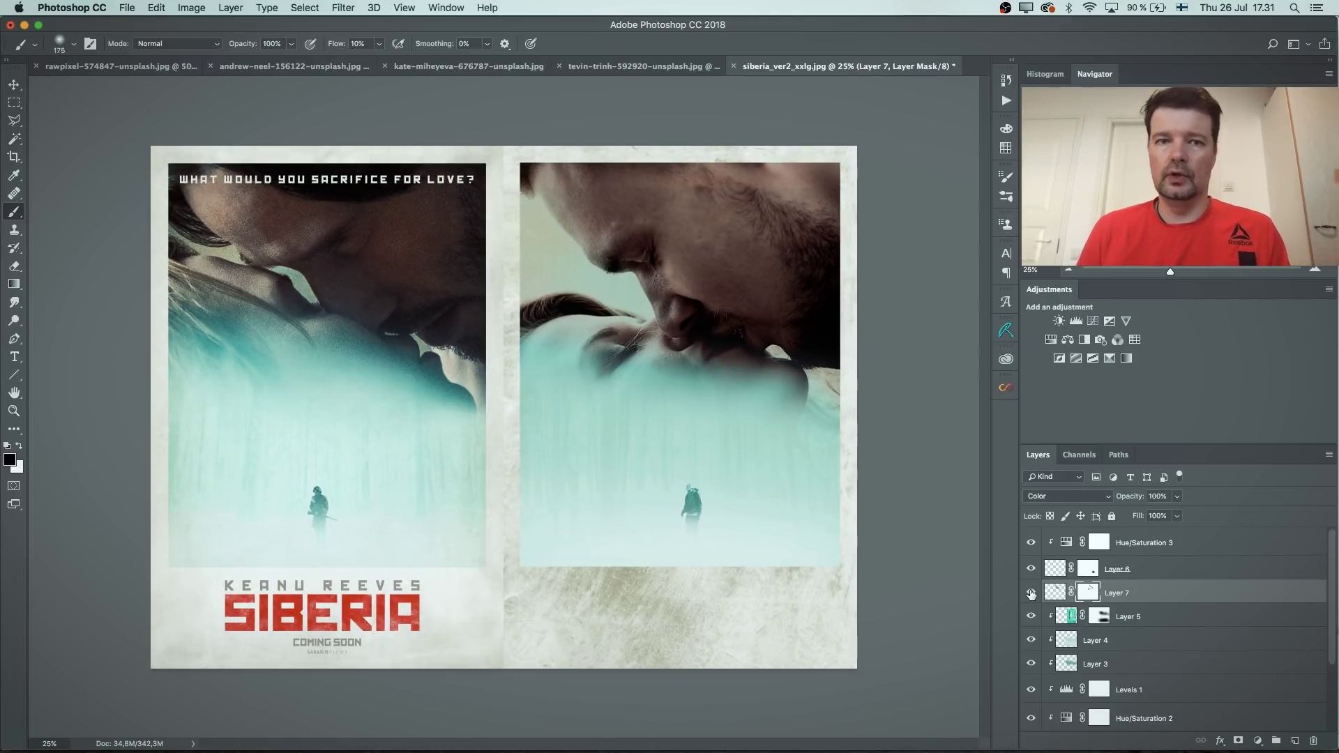
# Step: Add a new top Layer 8 and fill it with 50% gray
pyautogui.click(18, 413)
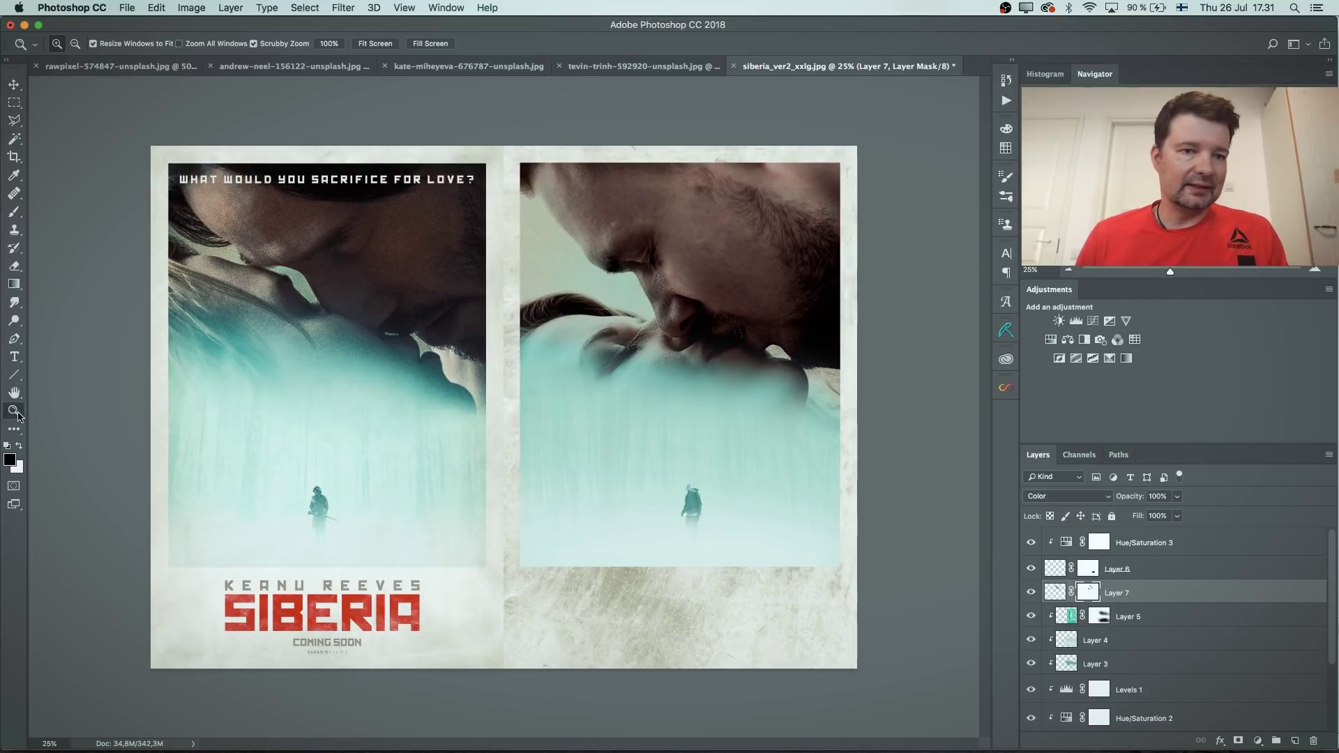
pyautogui.moveTo(299, 258); pyautogui.dragTo(311, 290)
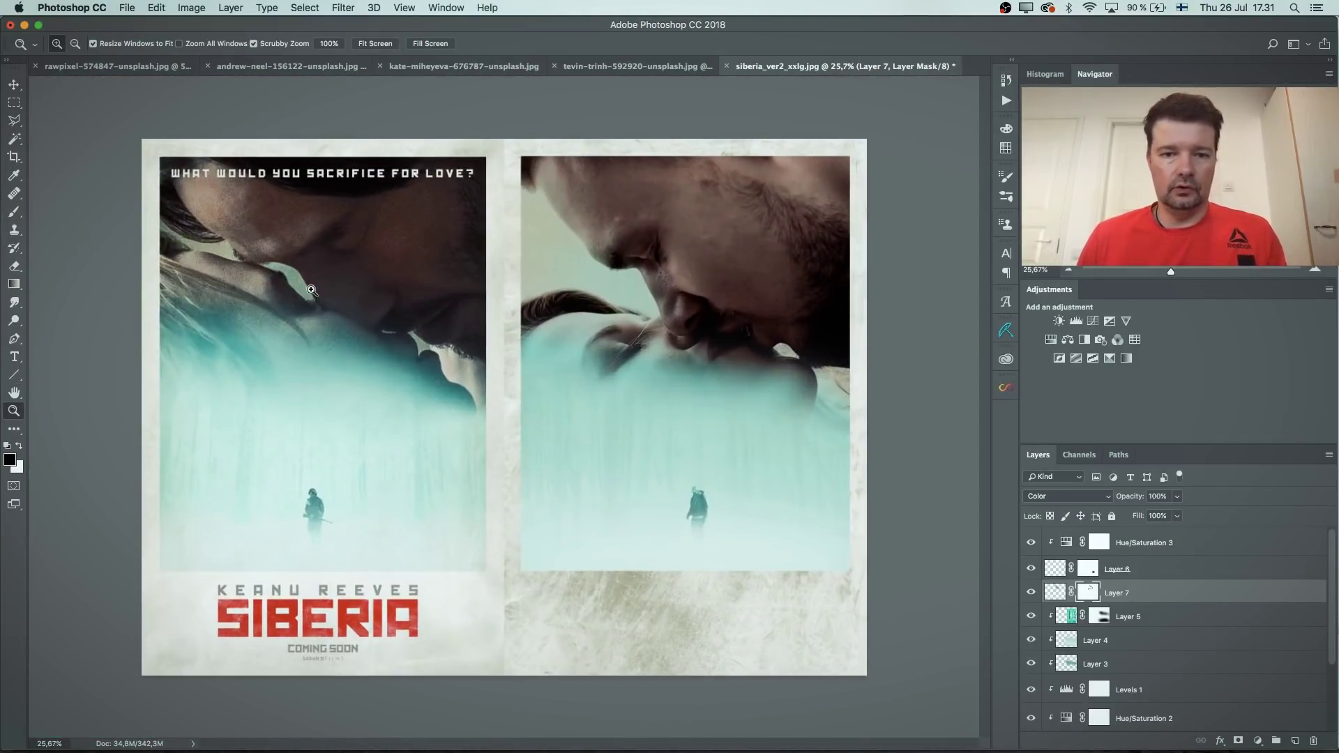
pyautogui.click(1185, 544)
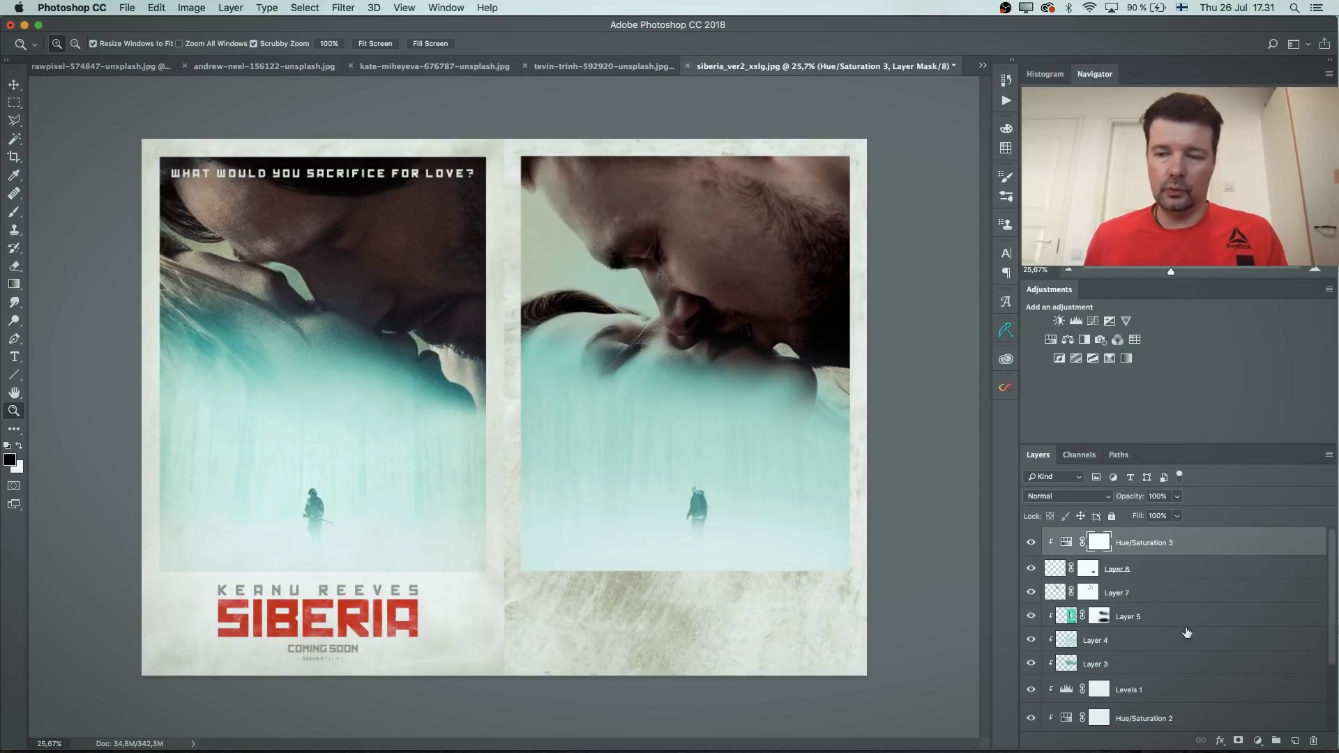
pyautogui.click(1295, 741)
pyautogui.hotkey('shift', 'F5')
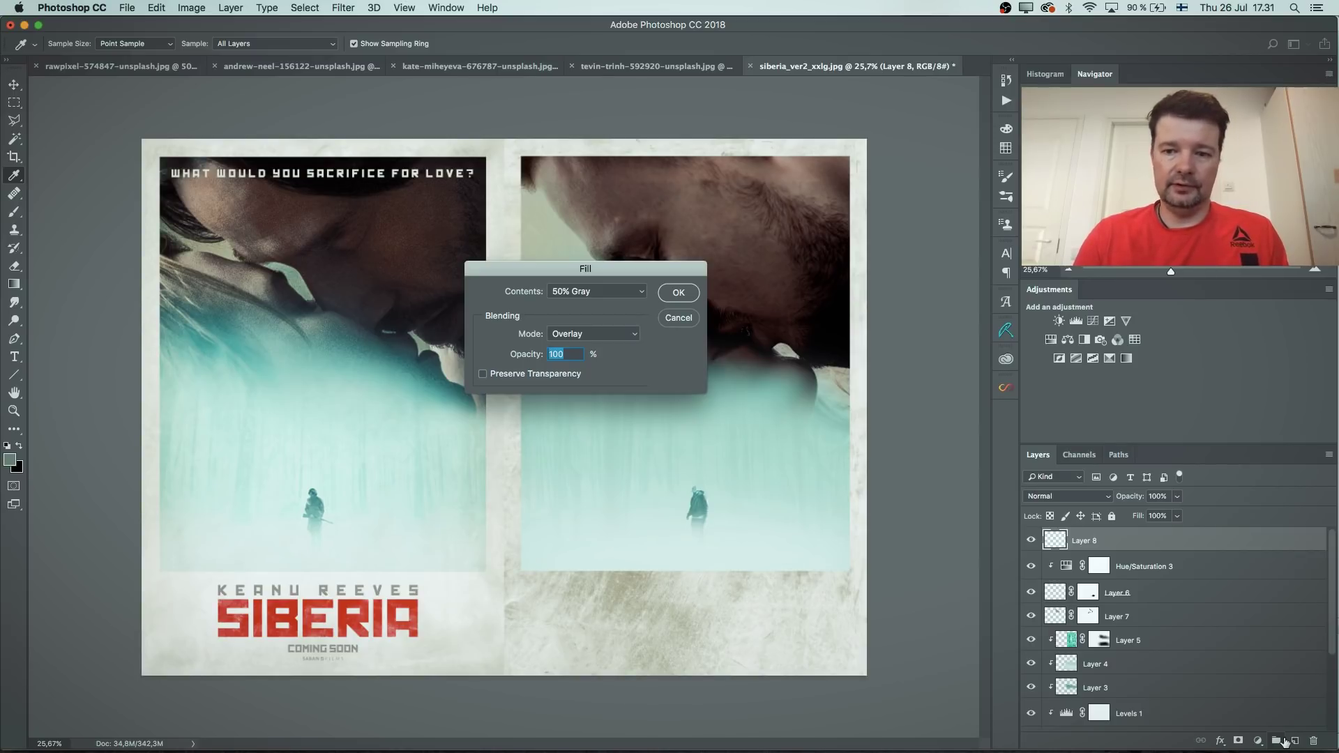
pyautogui.press('Return')
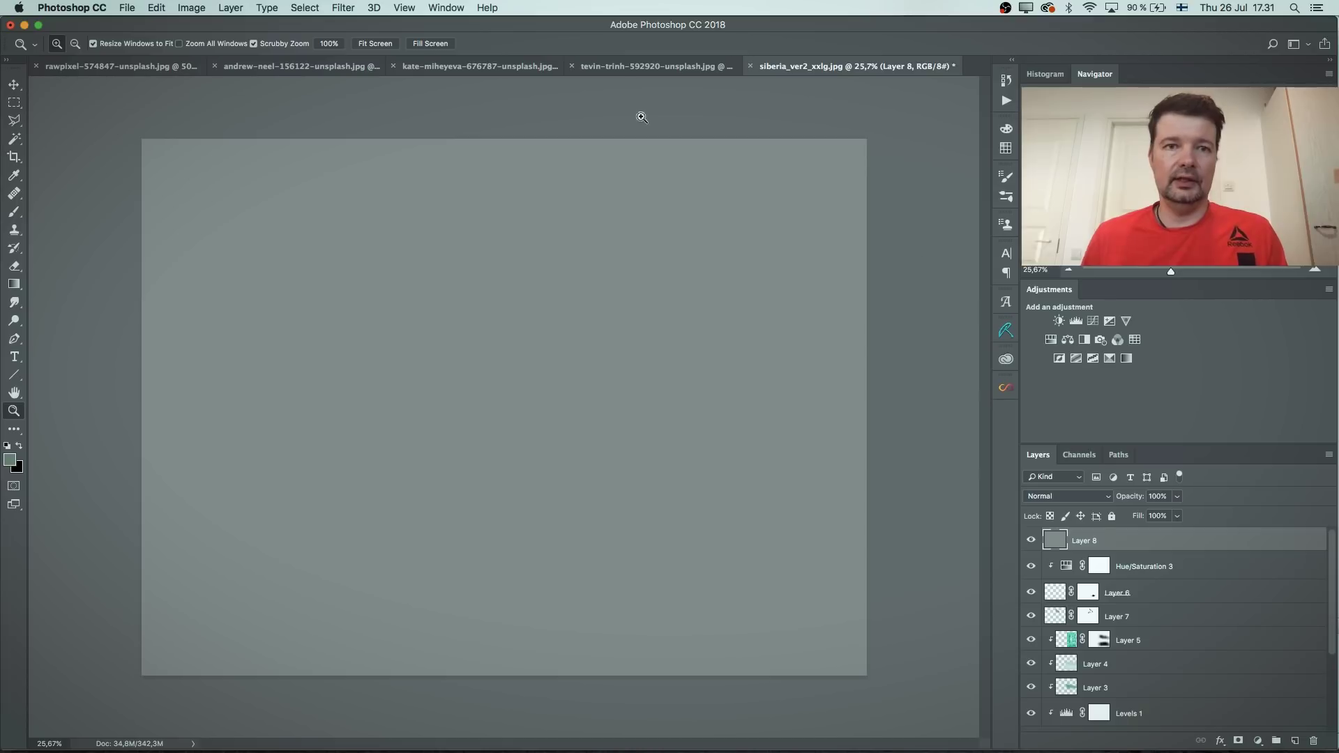
# Step: Apply 70% monochromatic Add Noise to Layer 8 and set it to Overlay blend mode
pyautogui.click(343, 7)
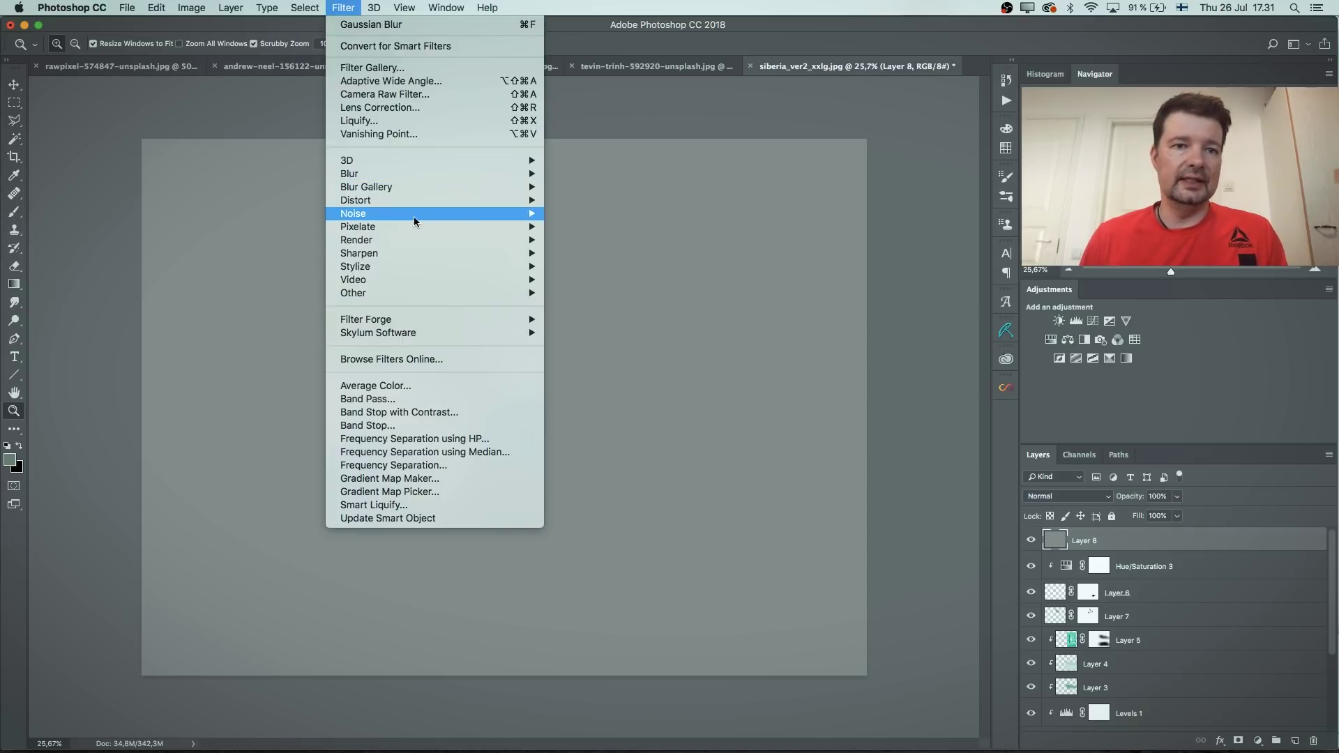
pyautogui.moveTo(413, 217)
pyautogui.click(586, 212)
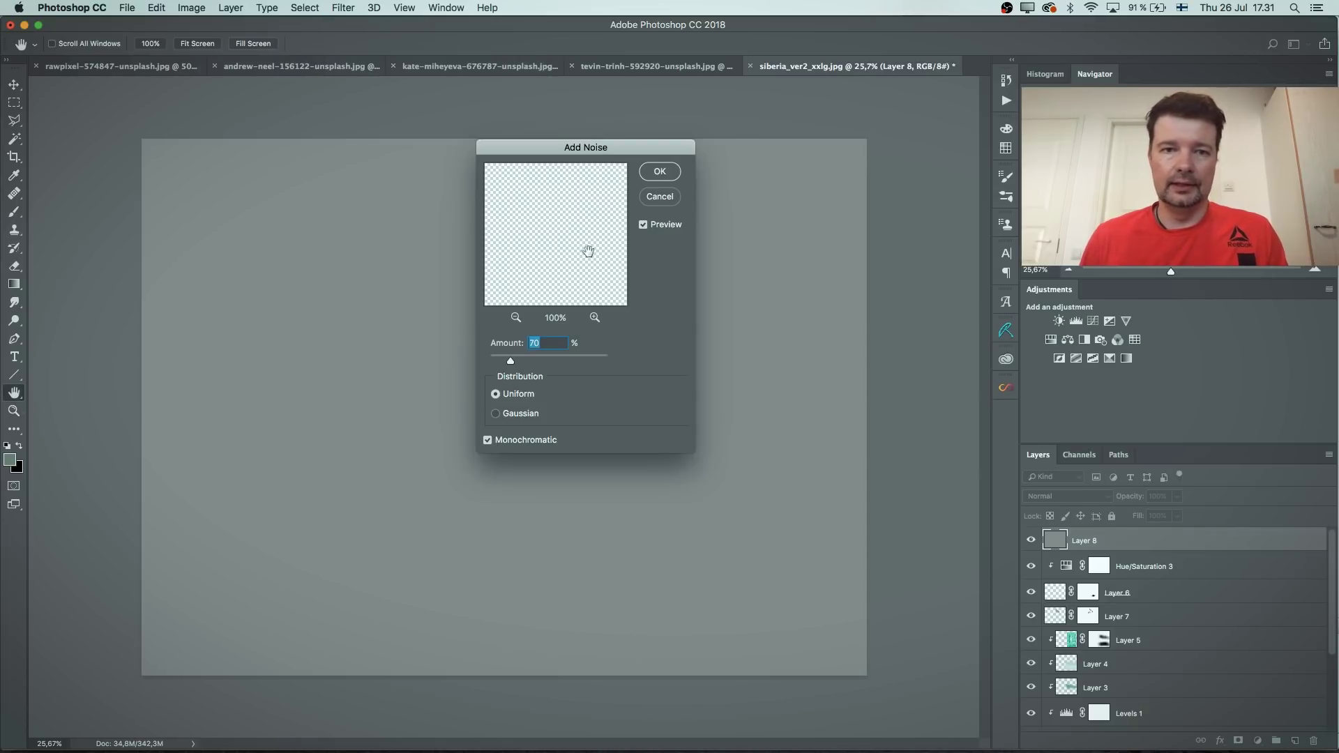
pyautogui.click(659, 172)
pyautogui.press('z')
pyautogui.click(1084, 496)
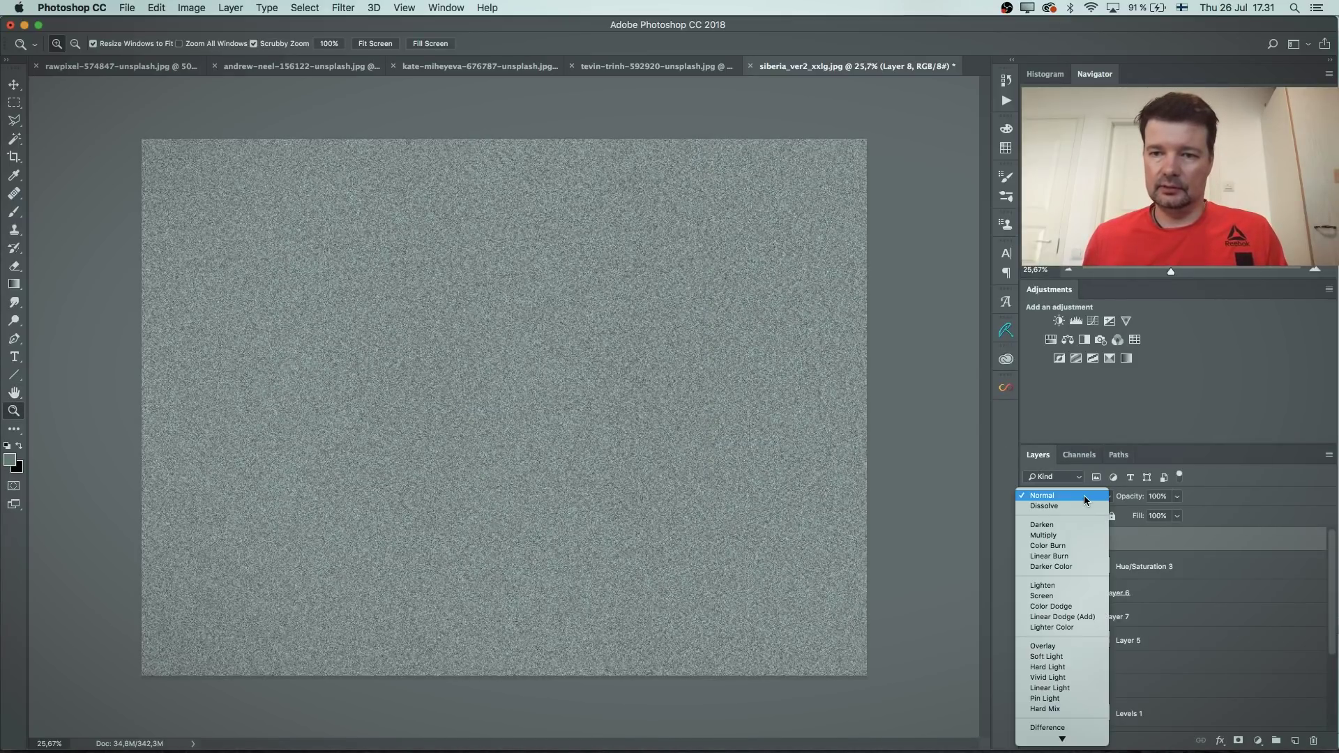
pyautogui.click(1075, 643)
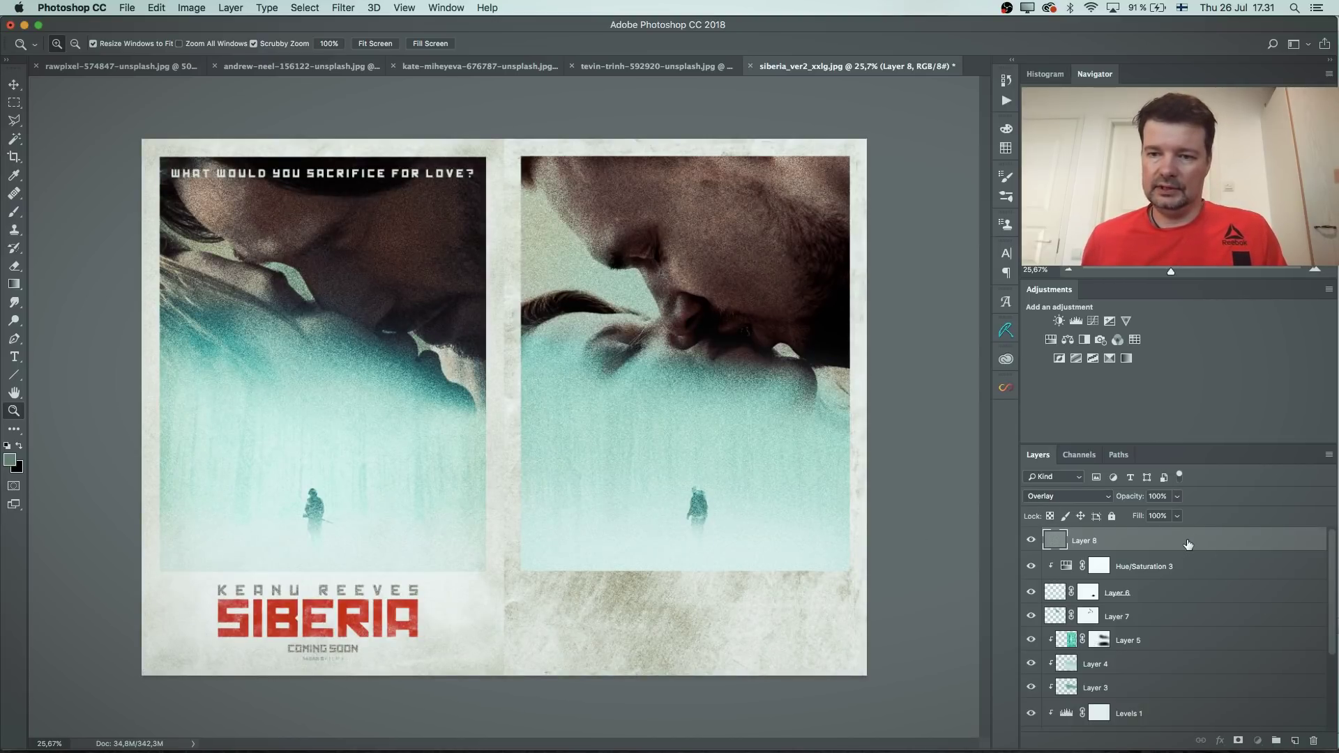
# Step: Move grain Layer 8 above Layer 5, clip it to Layer 5, and lower its opacity to 42%
pyautogui.moveTo(1188, 544); pyautogui.dragTo(1161, 622)
pyautogui.keyDown('alt'); pyautogui.click(1165, 627); pyautogui.keyUp('alt')
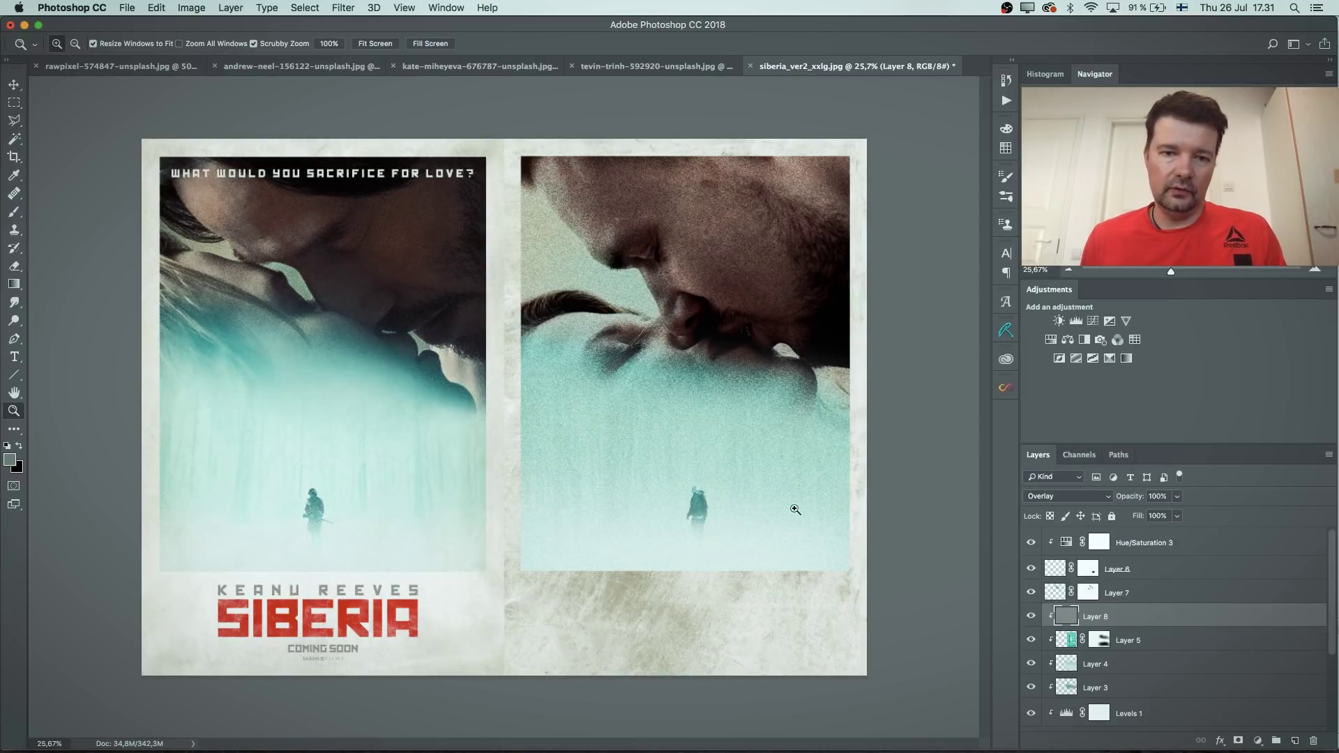
pyautogui.moveTo(631, 298); pyautogui.dragTo(695, 245)
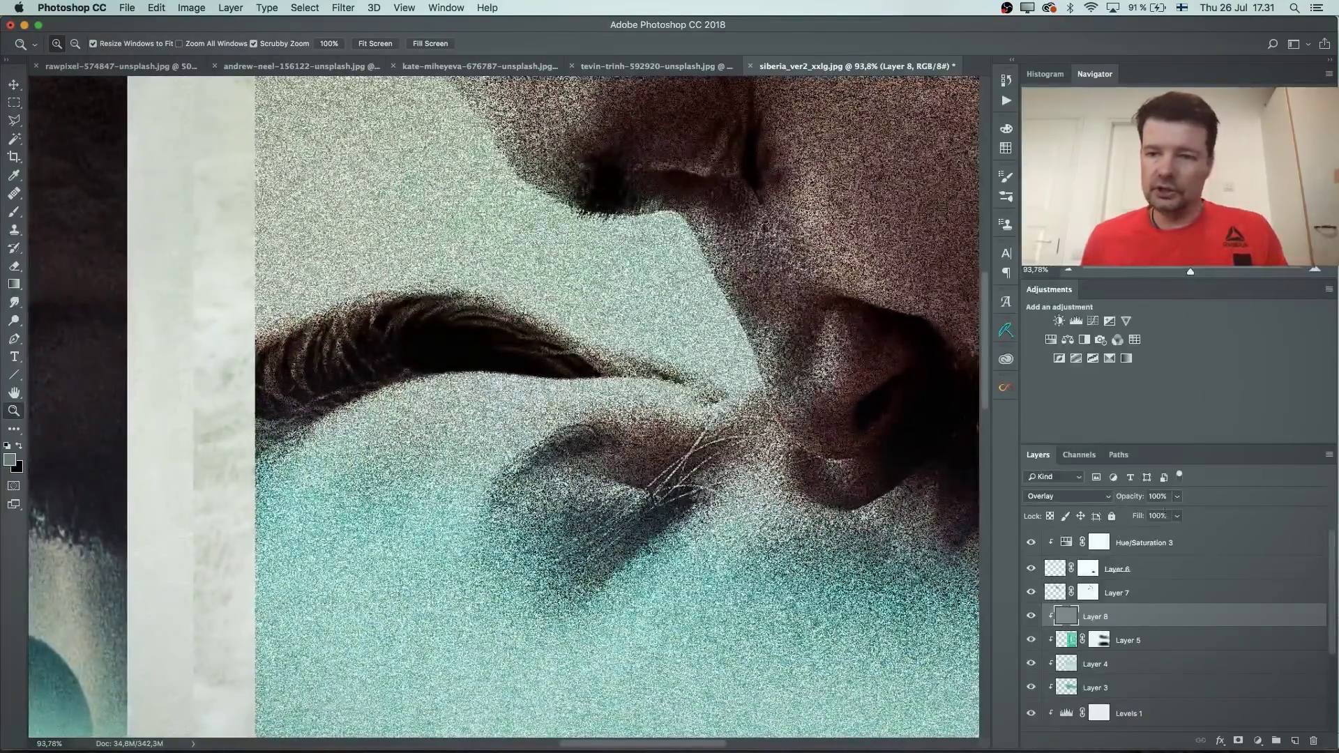
pyautogui.click(1179, 497)
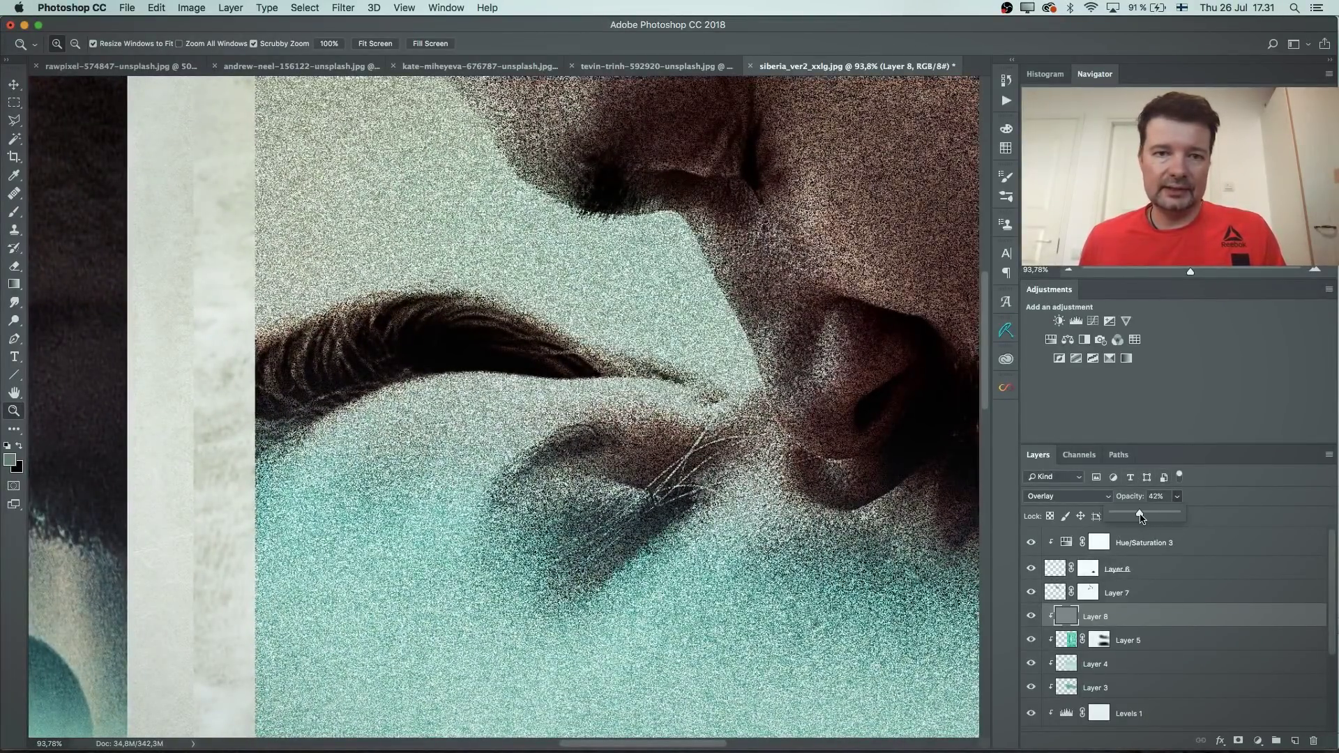
# Step: Preview a Gaussian Blur of about 1.4 pixels on the grain layer
pyautogui.click(343, 9)
pyautogui.moveTo(372, 174)
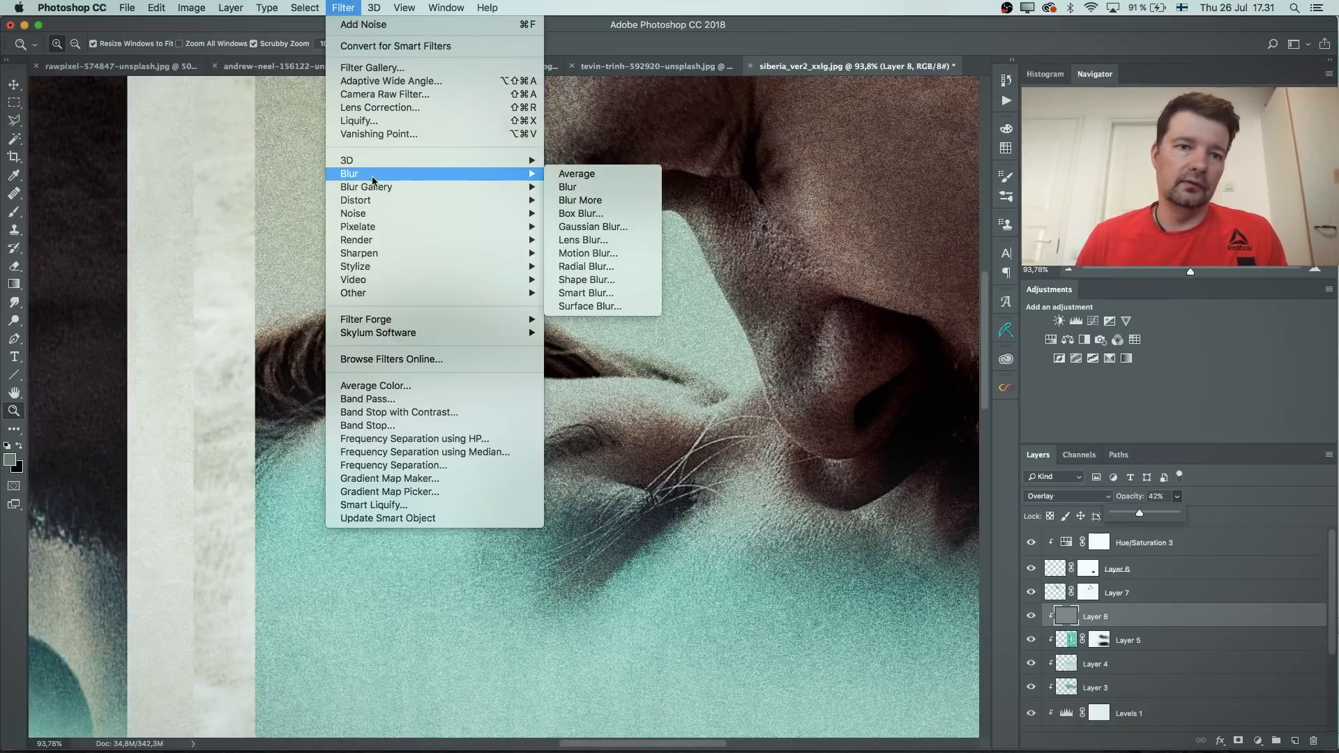
pyautogui.click(594, 226)
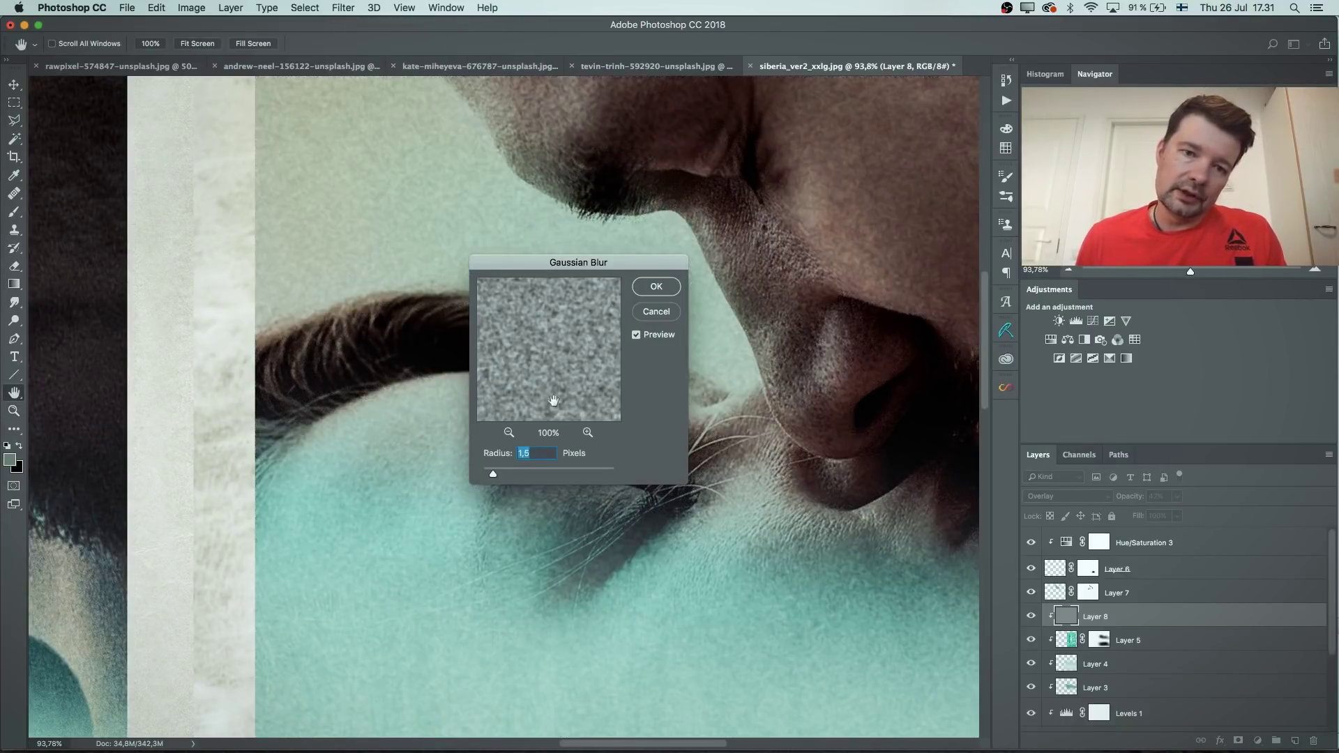